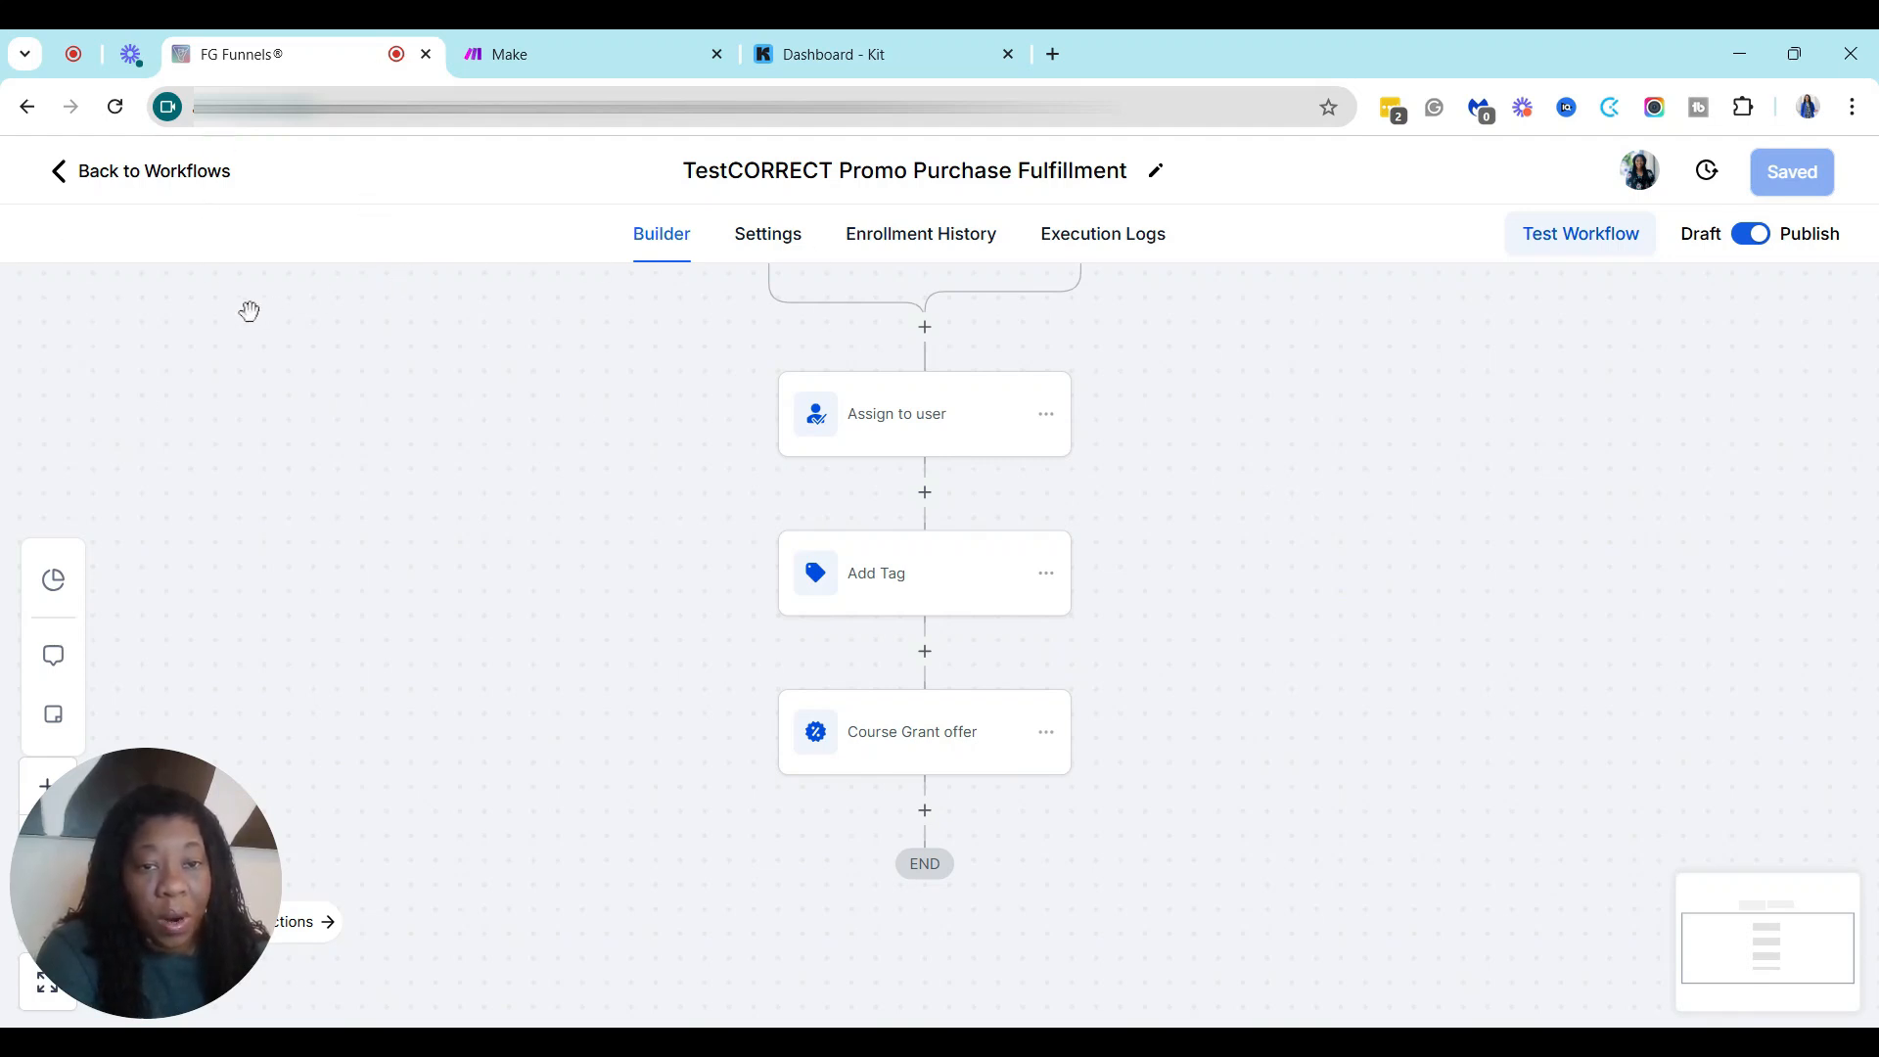
Open the TestCORRECT Promo Purchase Fulfillment workflow from the workflow list and review its trigger and actions
left_click(60, 174)
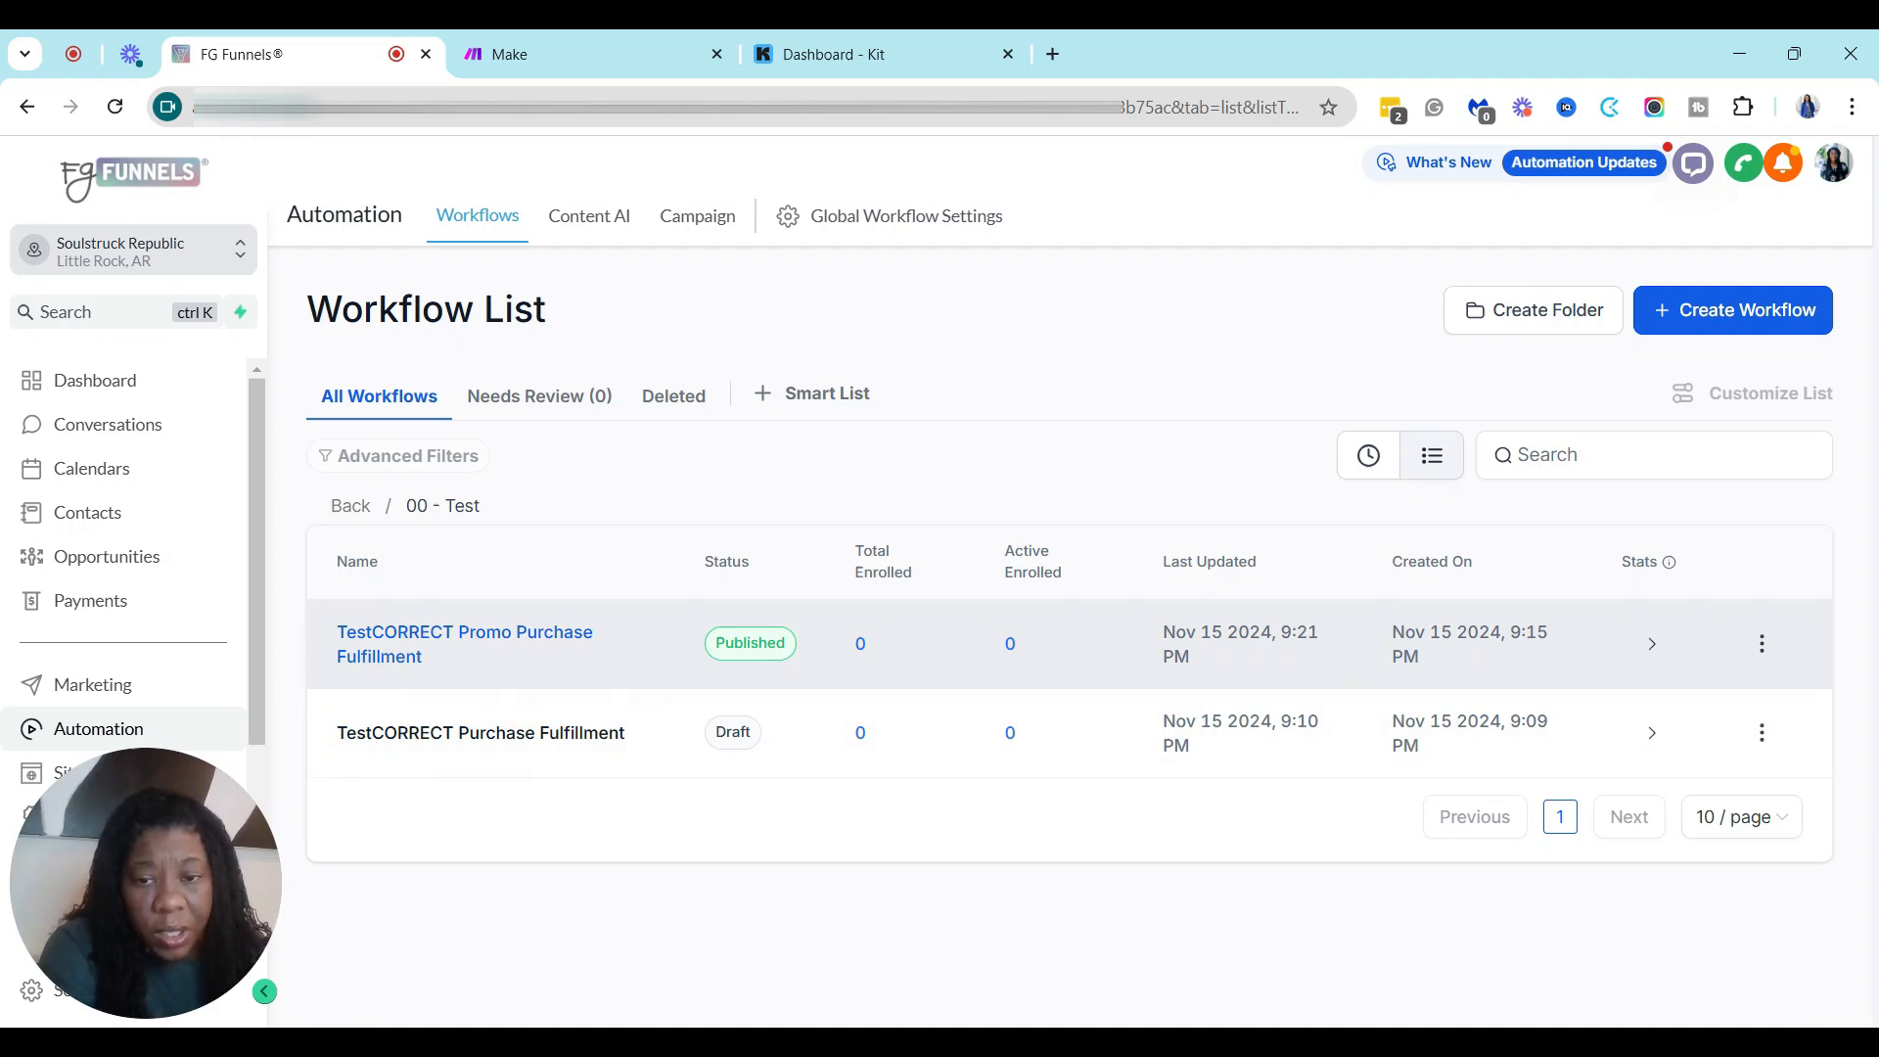
left_click(436, 650)
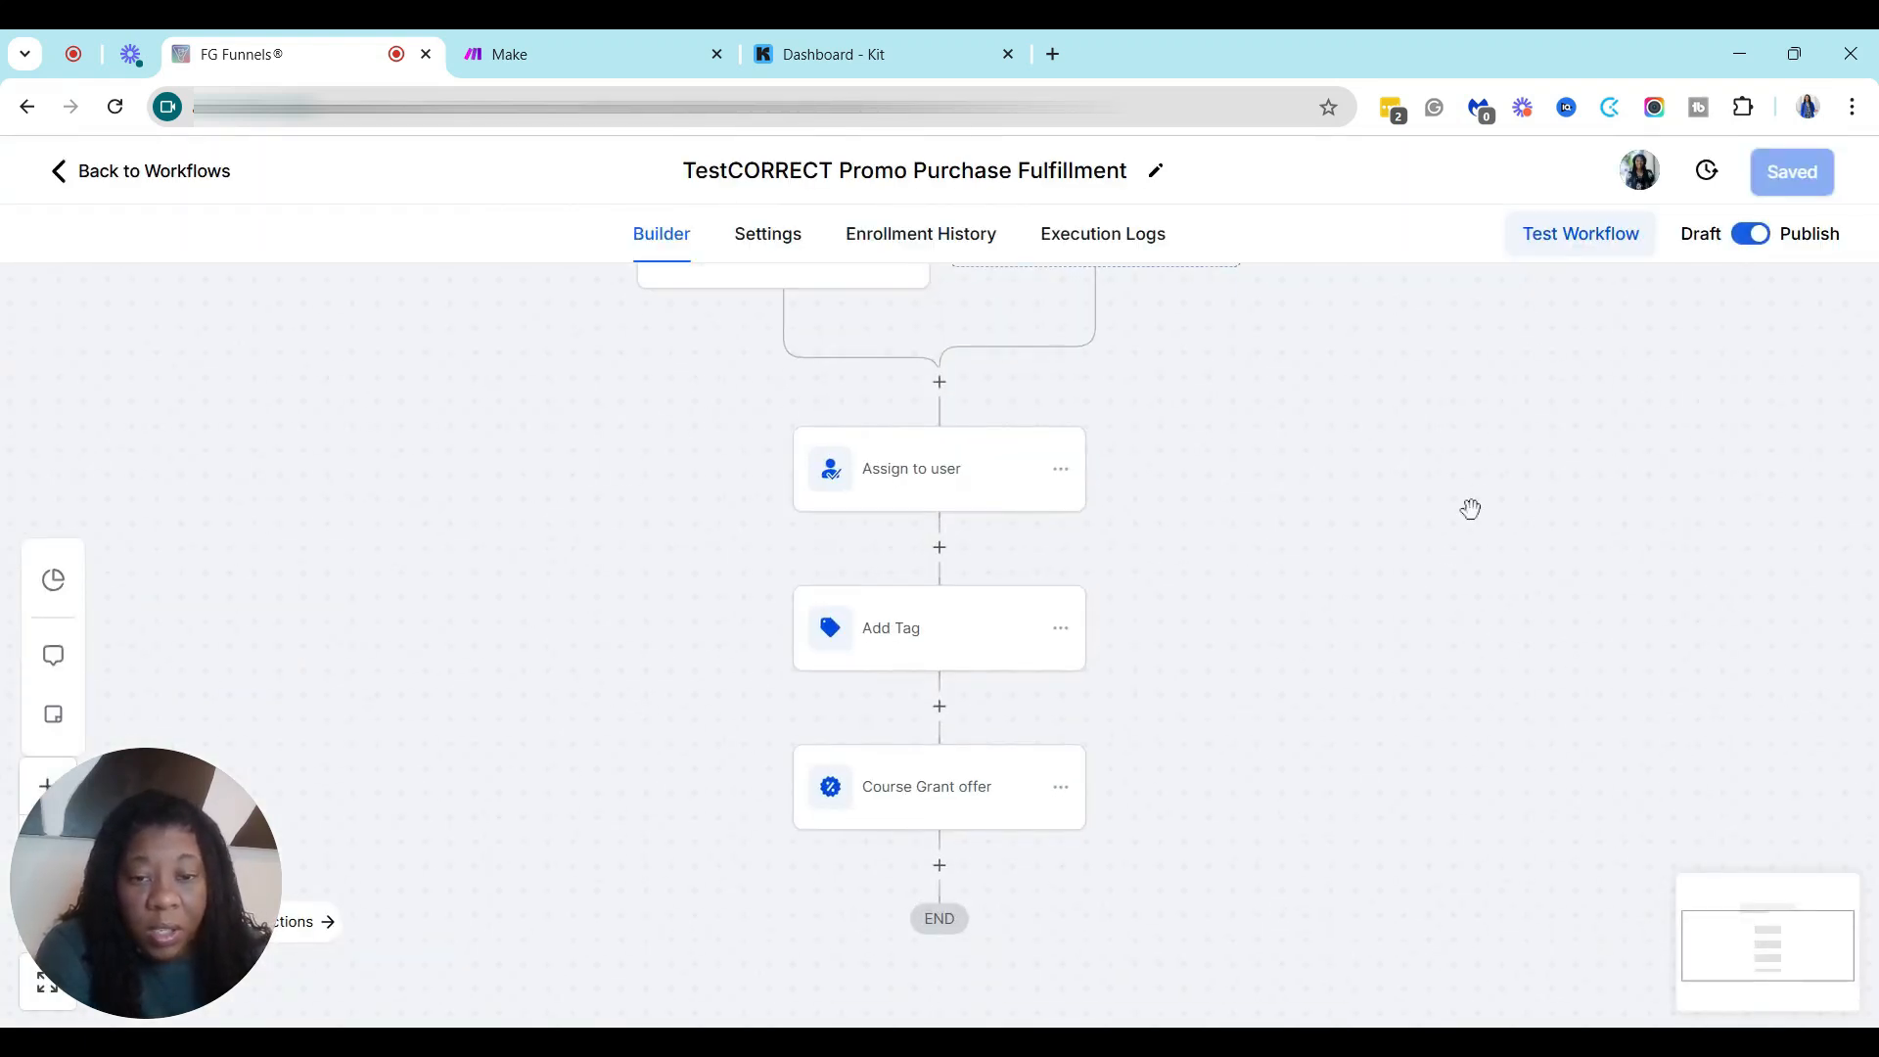
scroll(1403, 620, "up", 2)
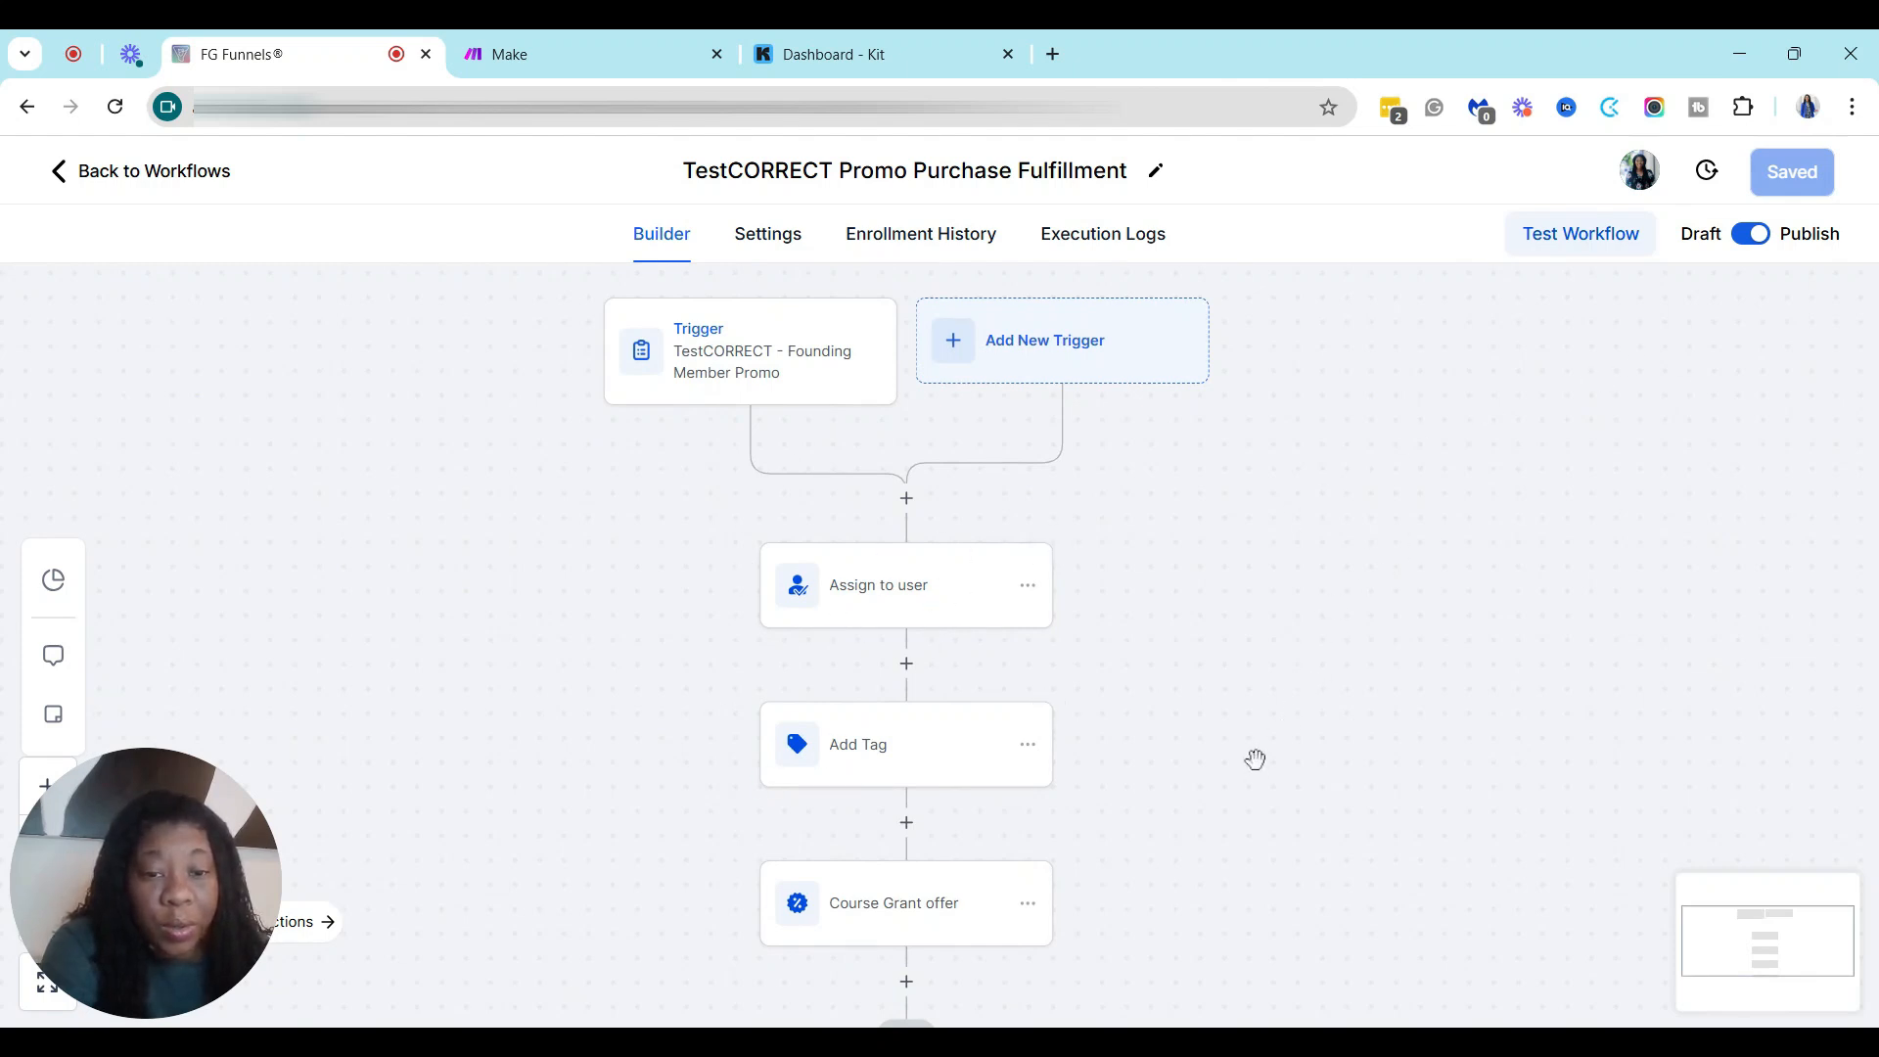
left_click_drag(1255, 759, 1208, 453)
left_click_drag(998, 396, 1065, 372)
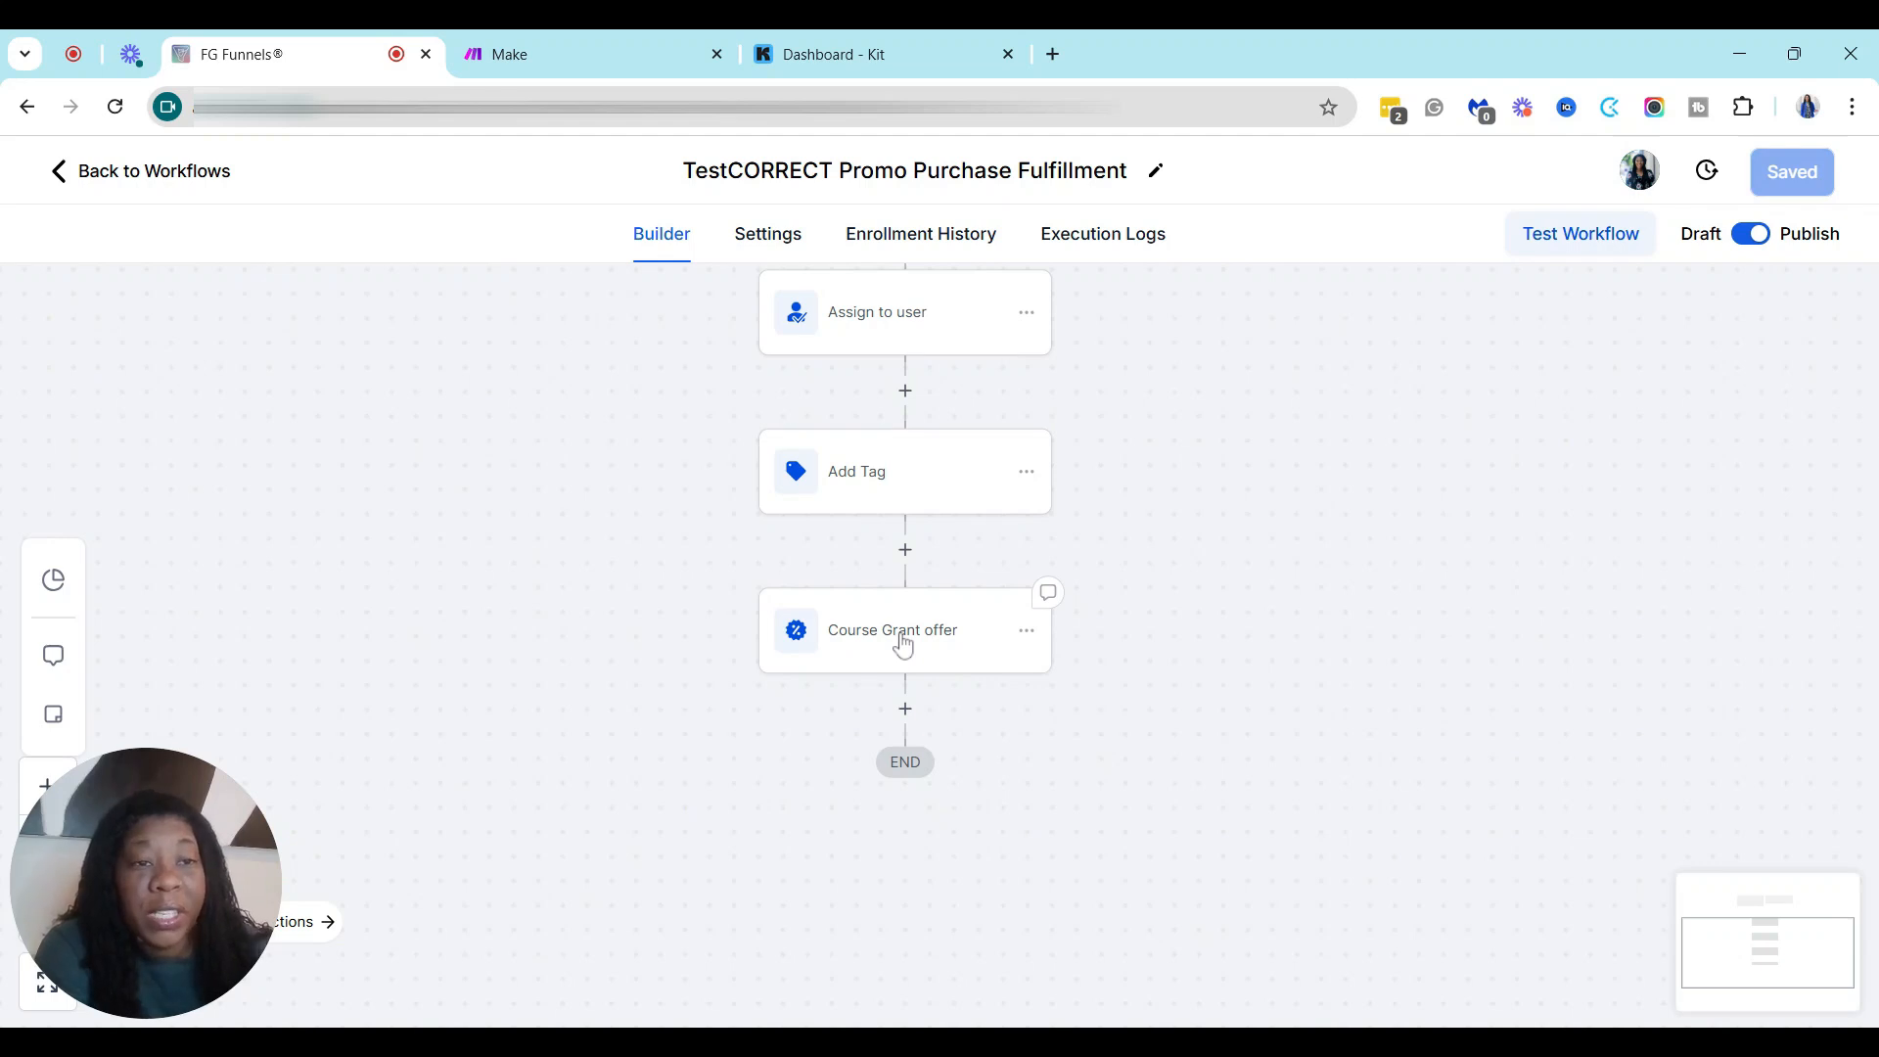
Add a Webhook action to the workflow directly after the Course Grant offer action
left_click(904, 709)
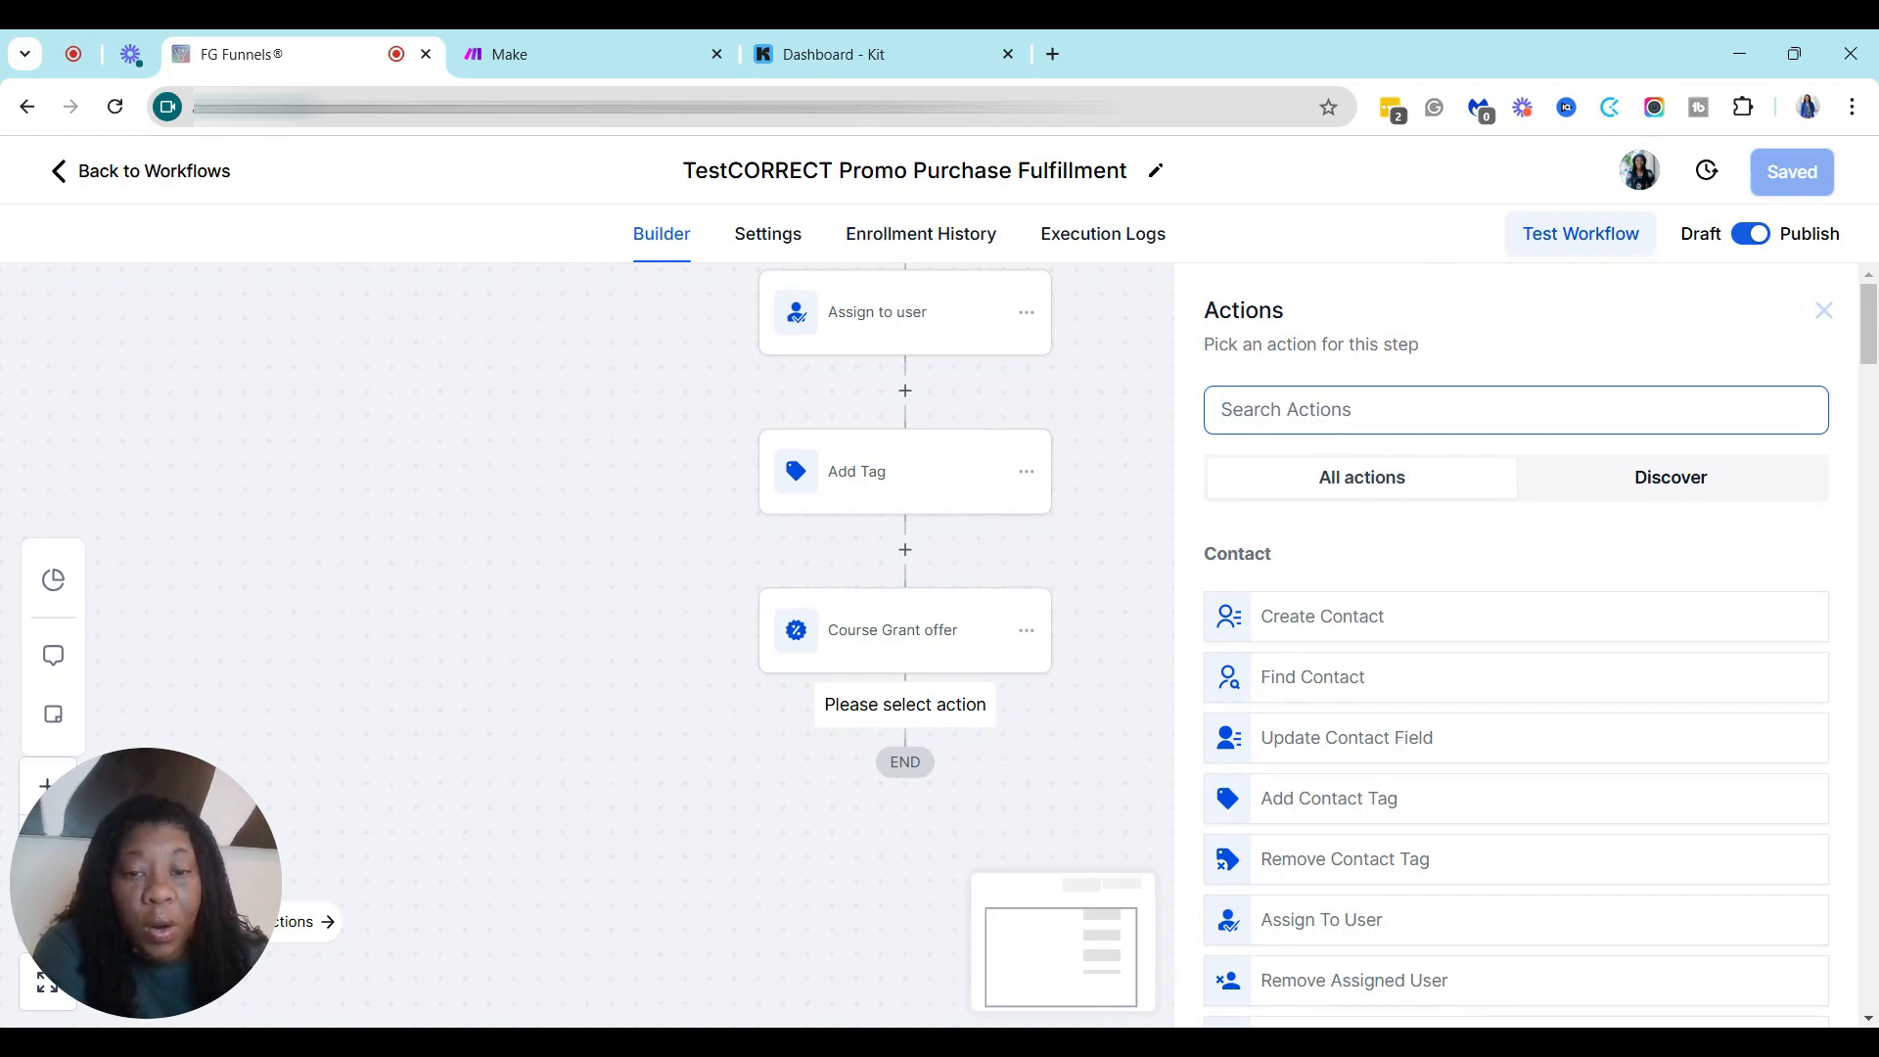
left_click(1825, 311)
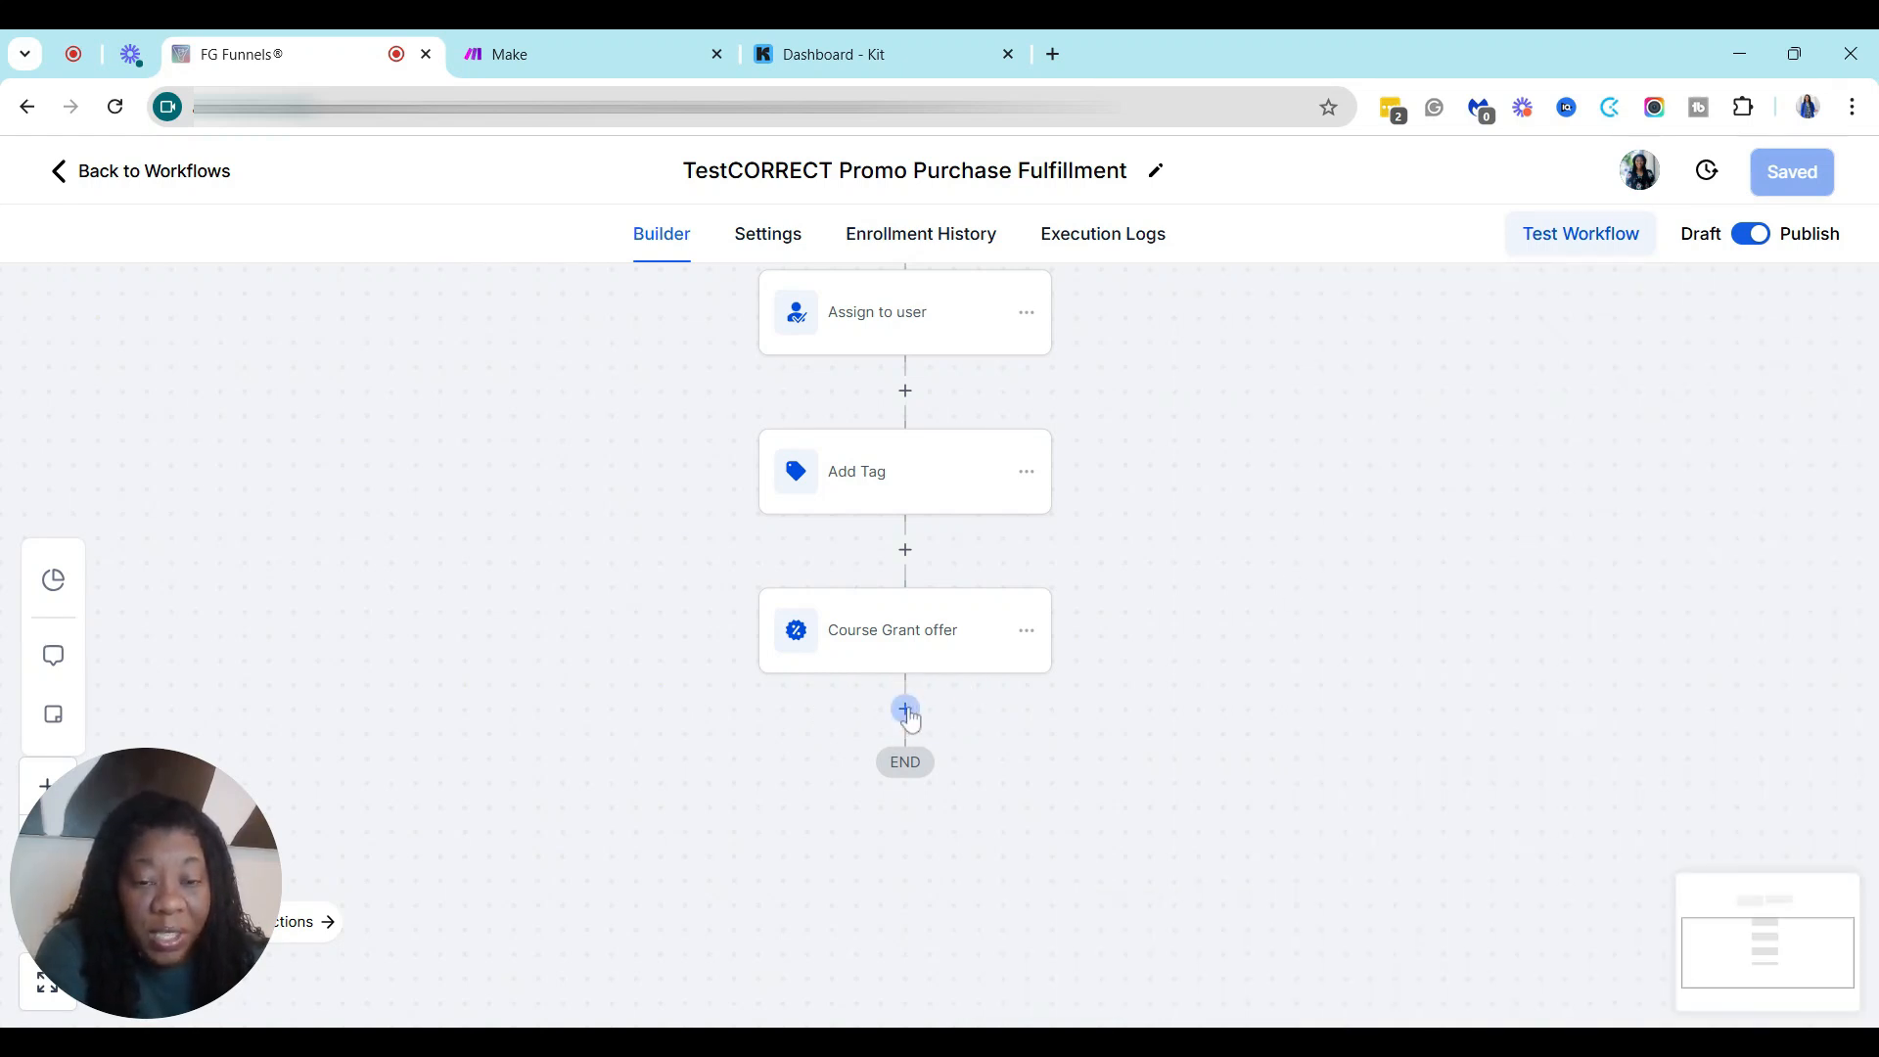
left_click(905, 712)
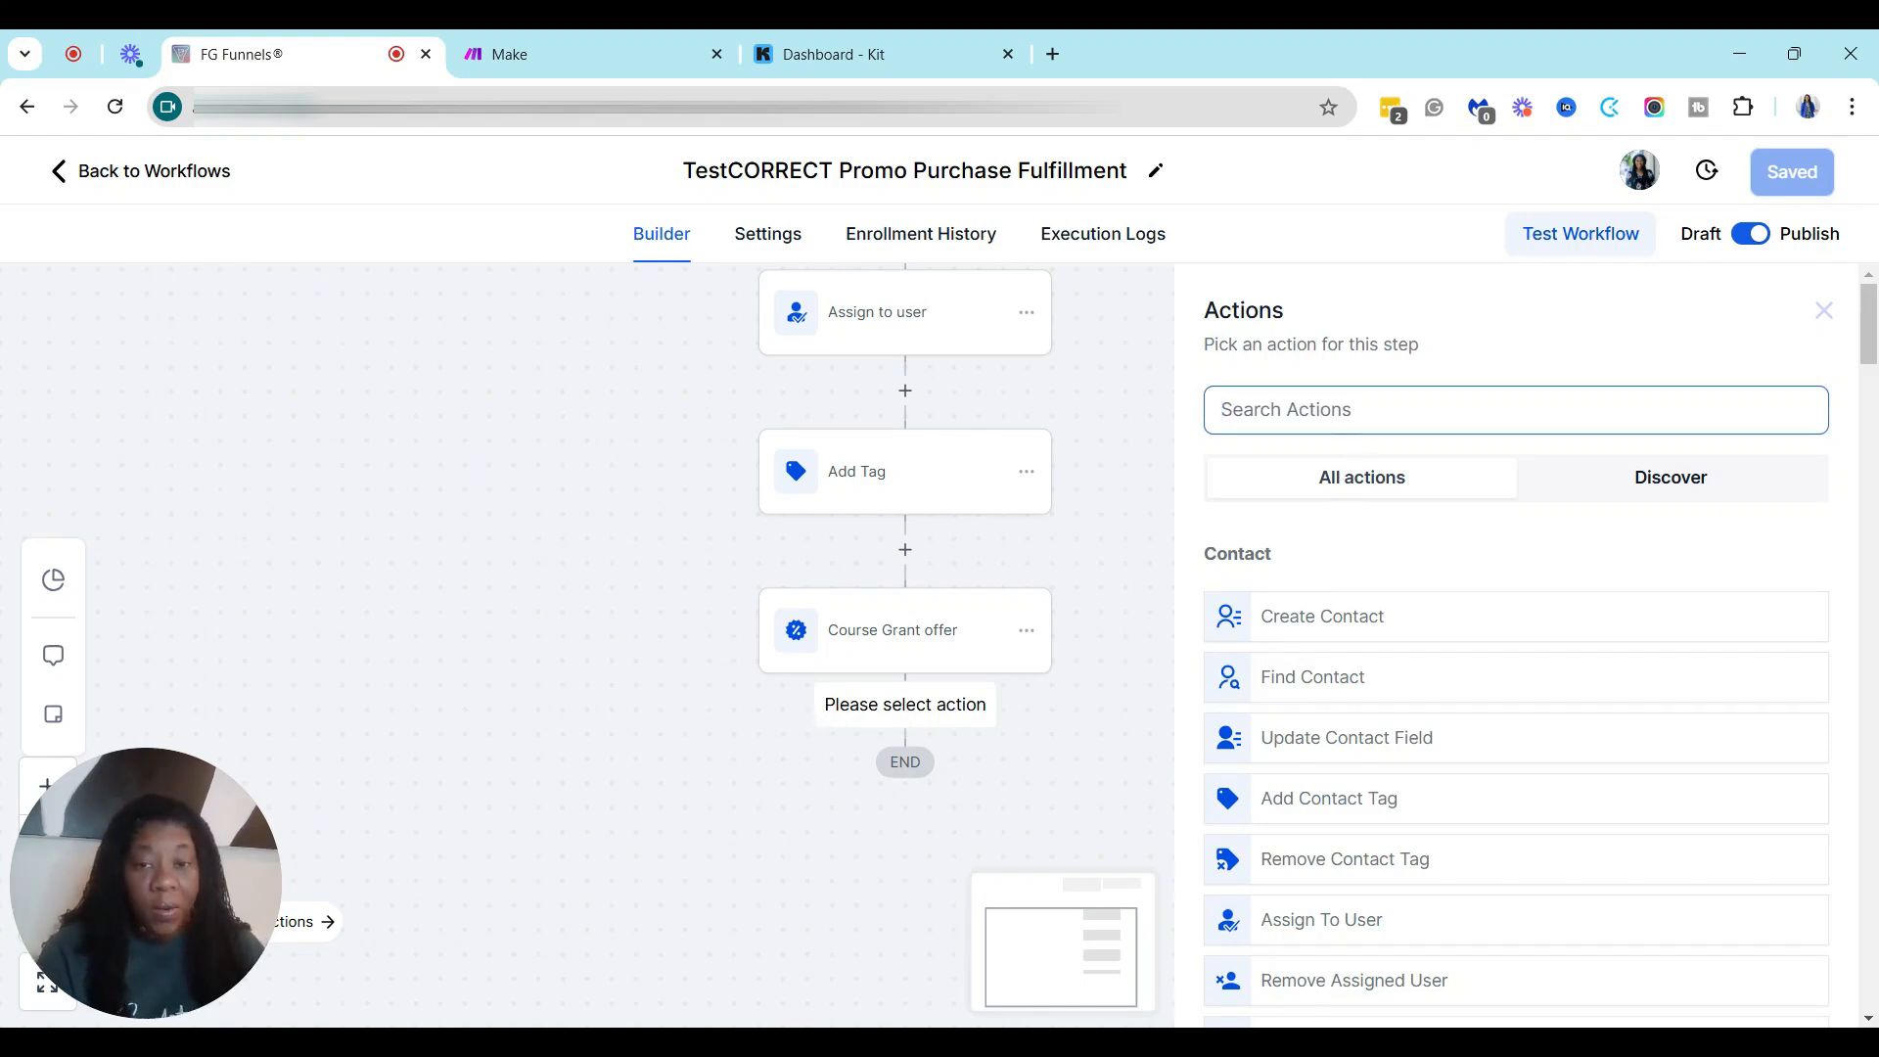
type("web")
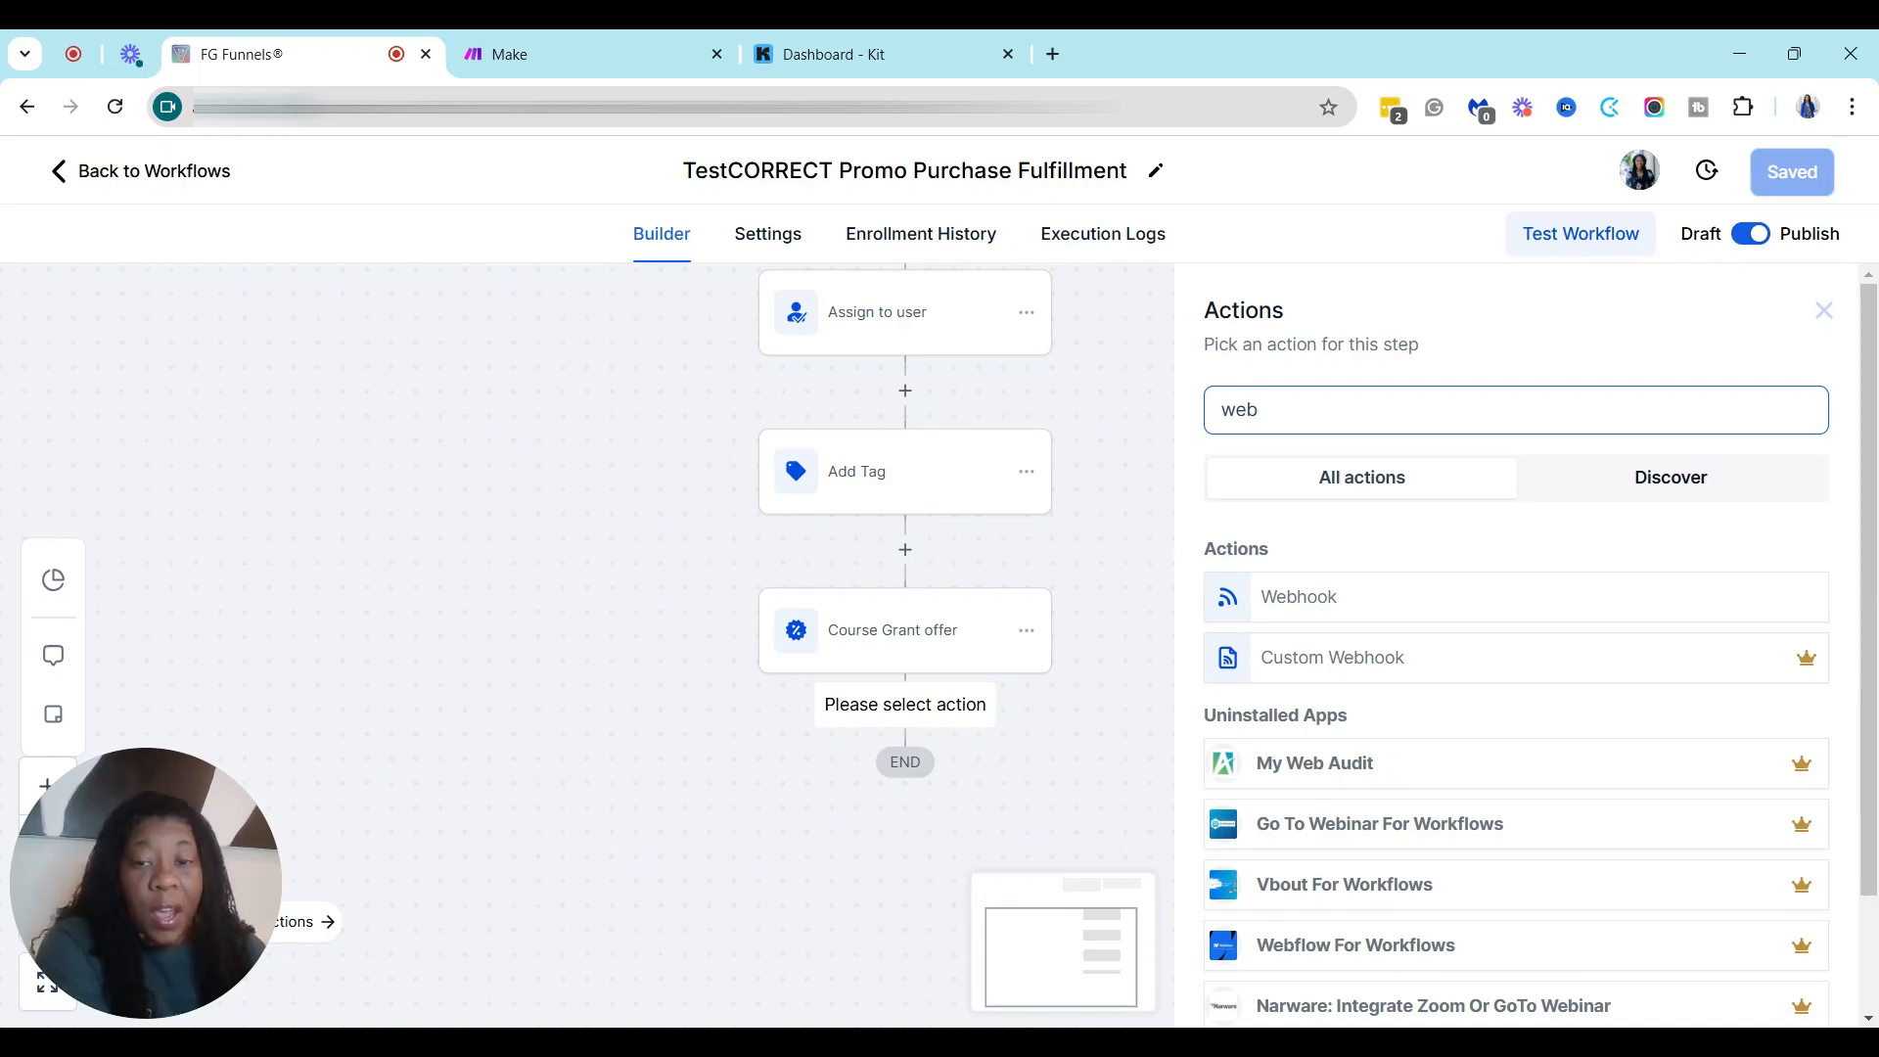
left_click(1292, 614)
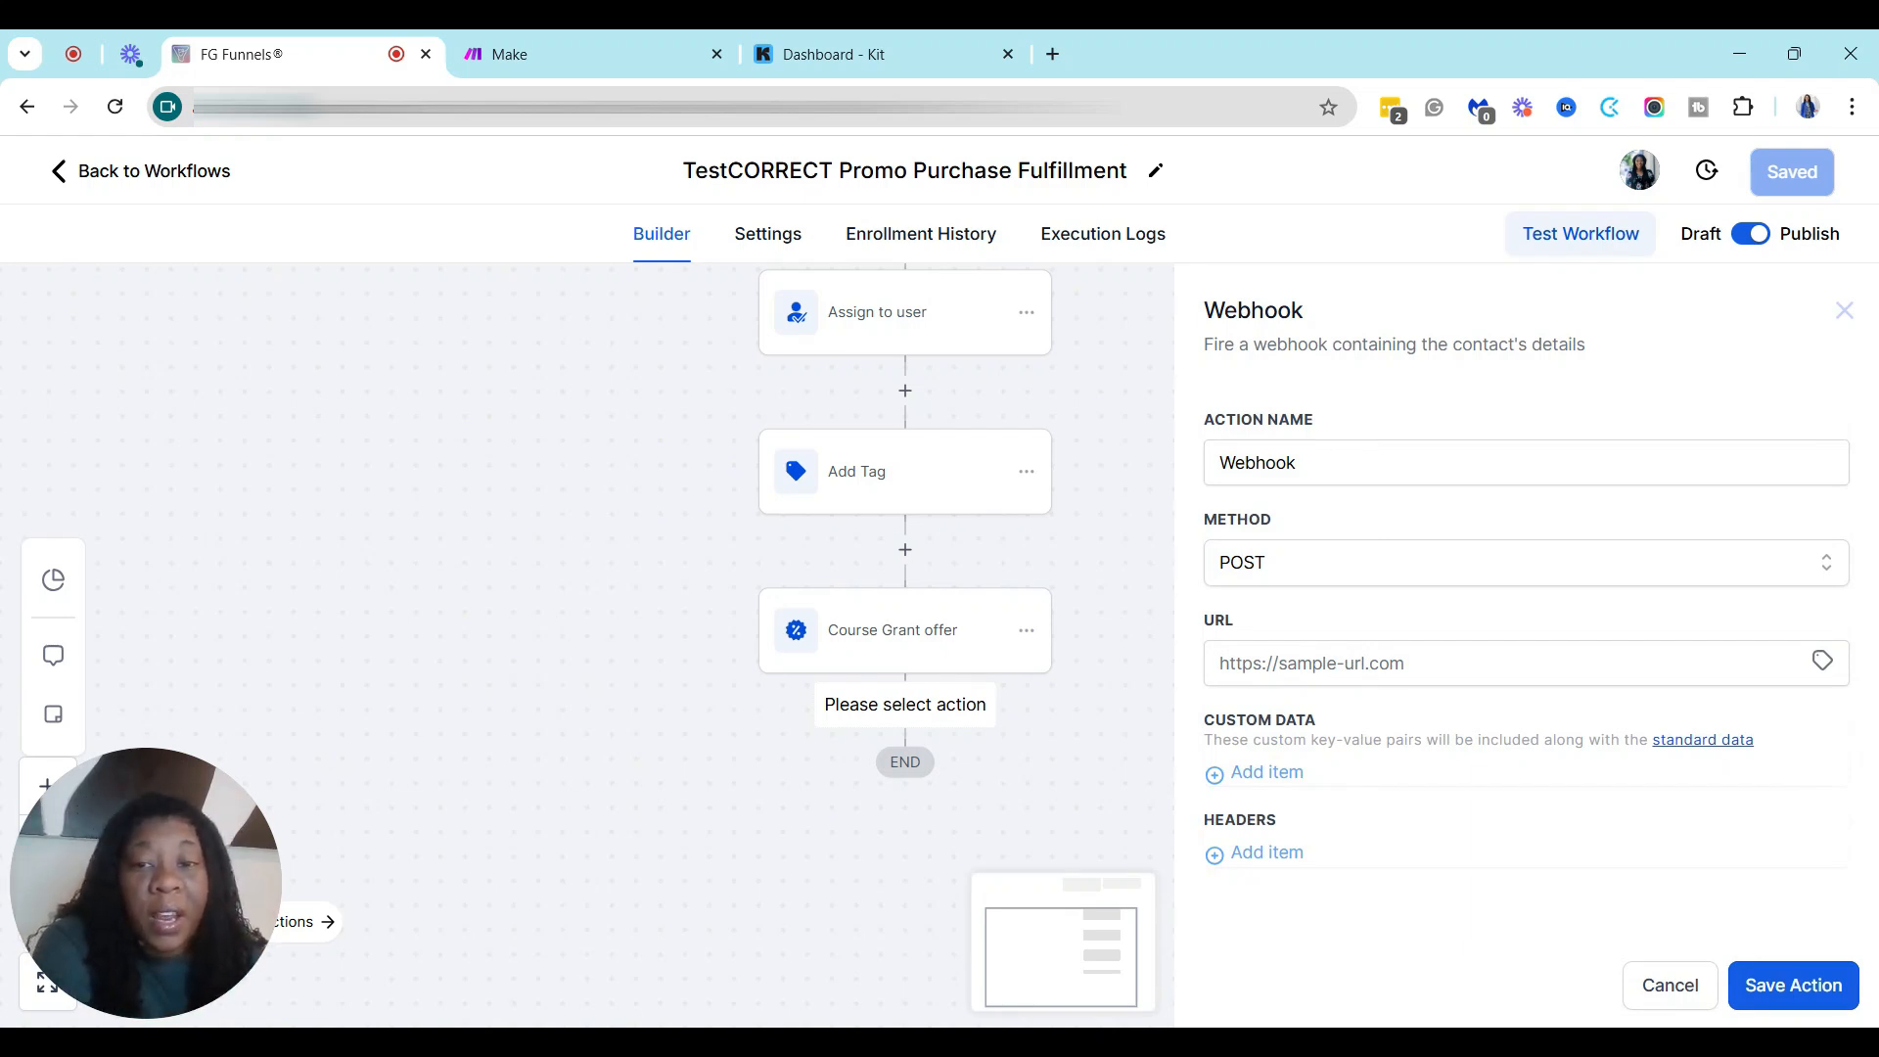
Name the webhook action "TestCORRECT Tag Added In Kit"
double_click(1279, 462)
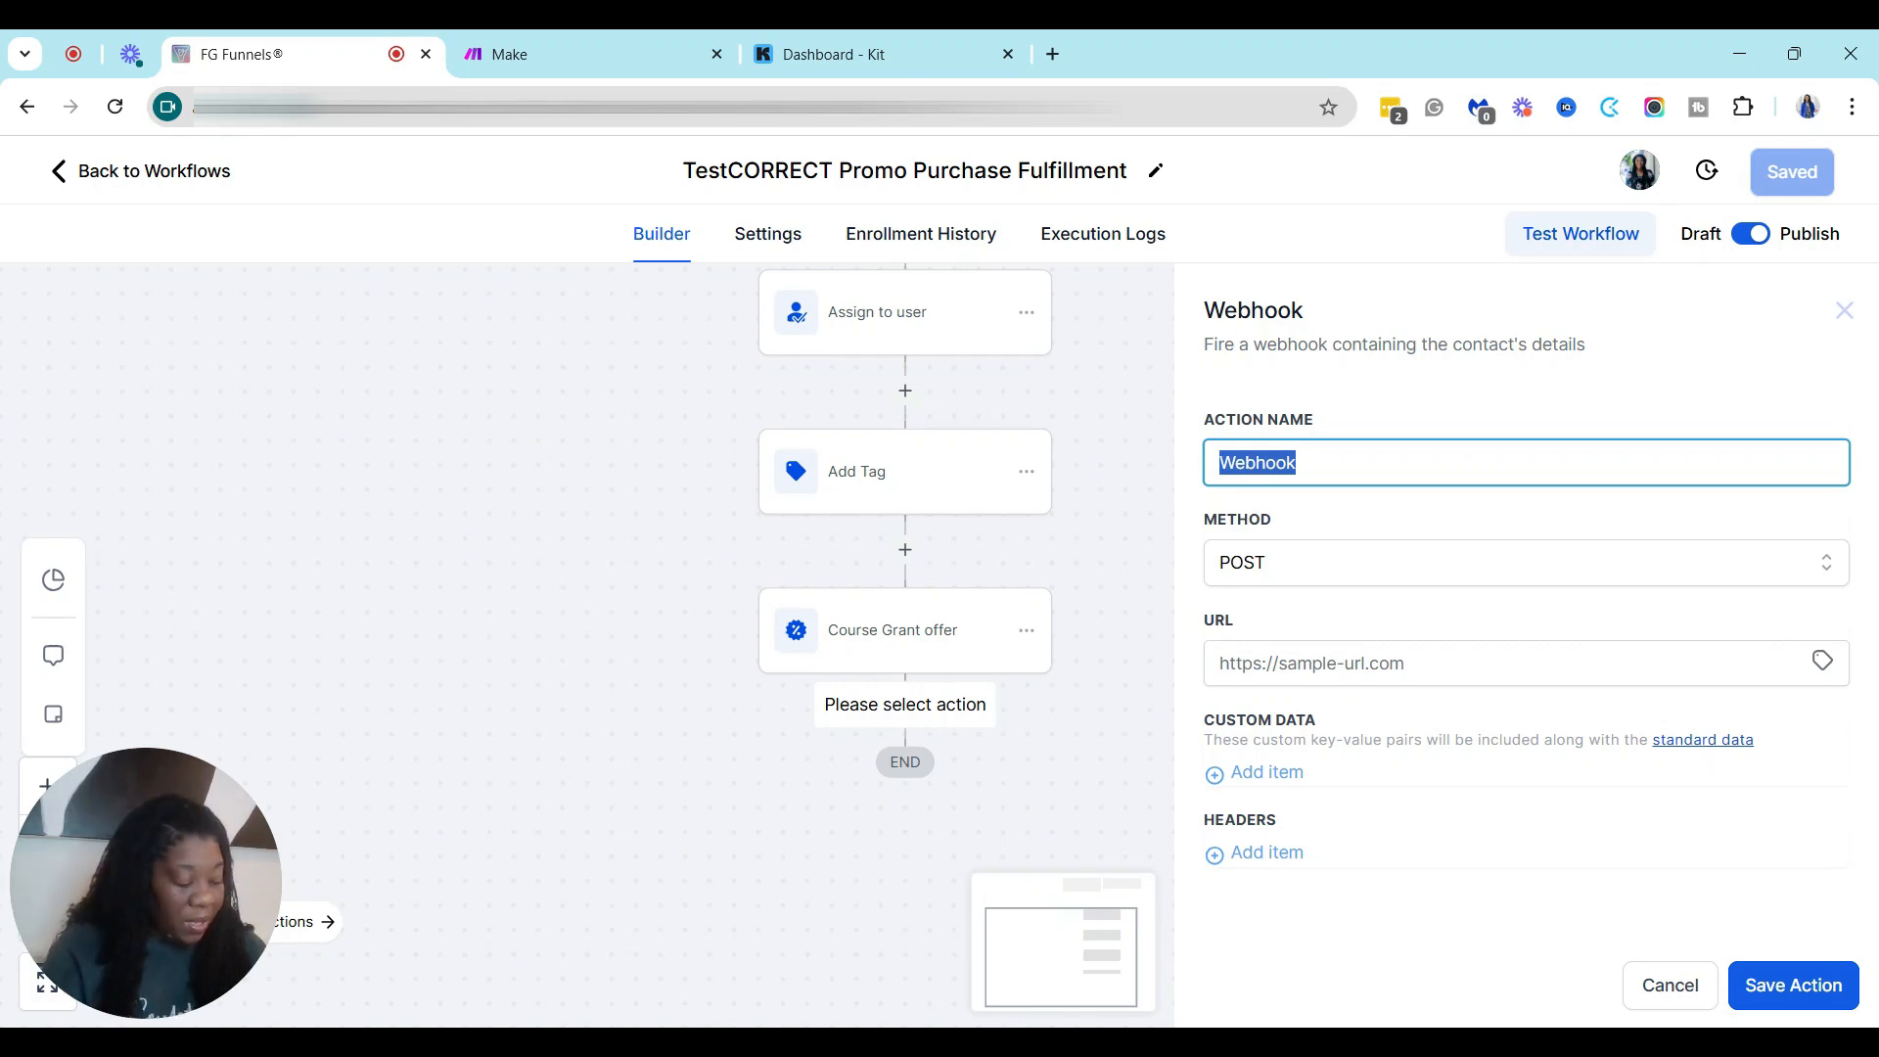
type("TestCOR")
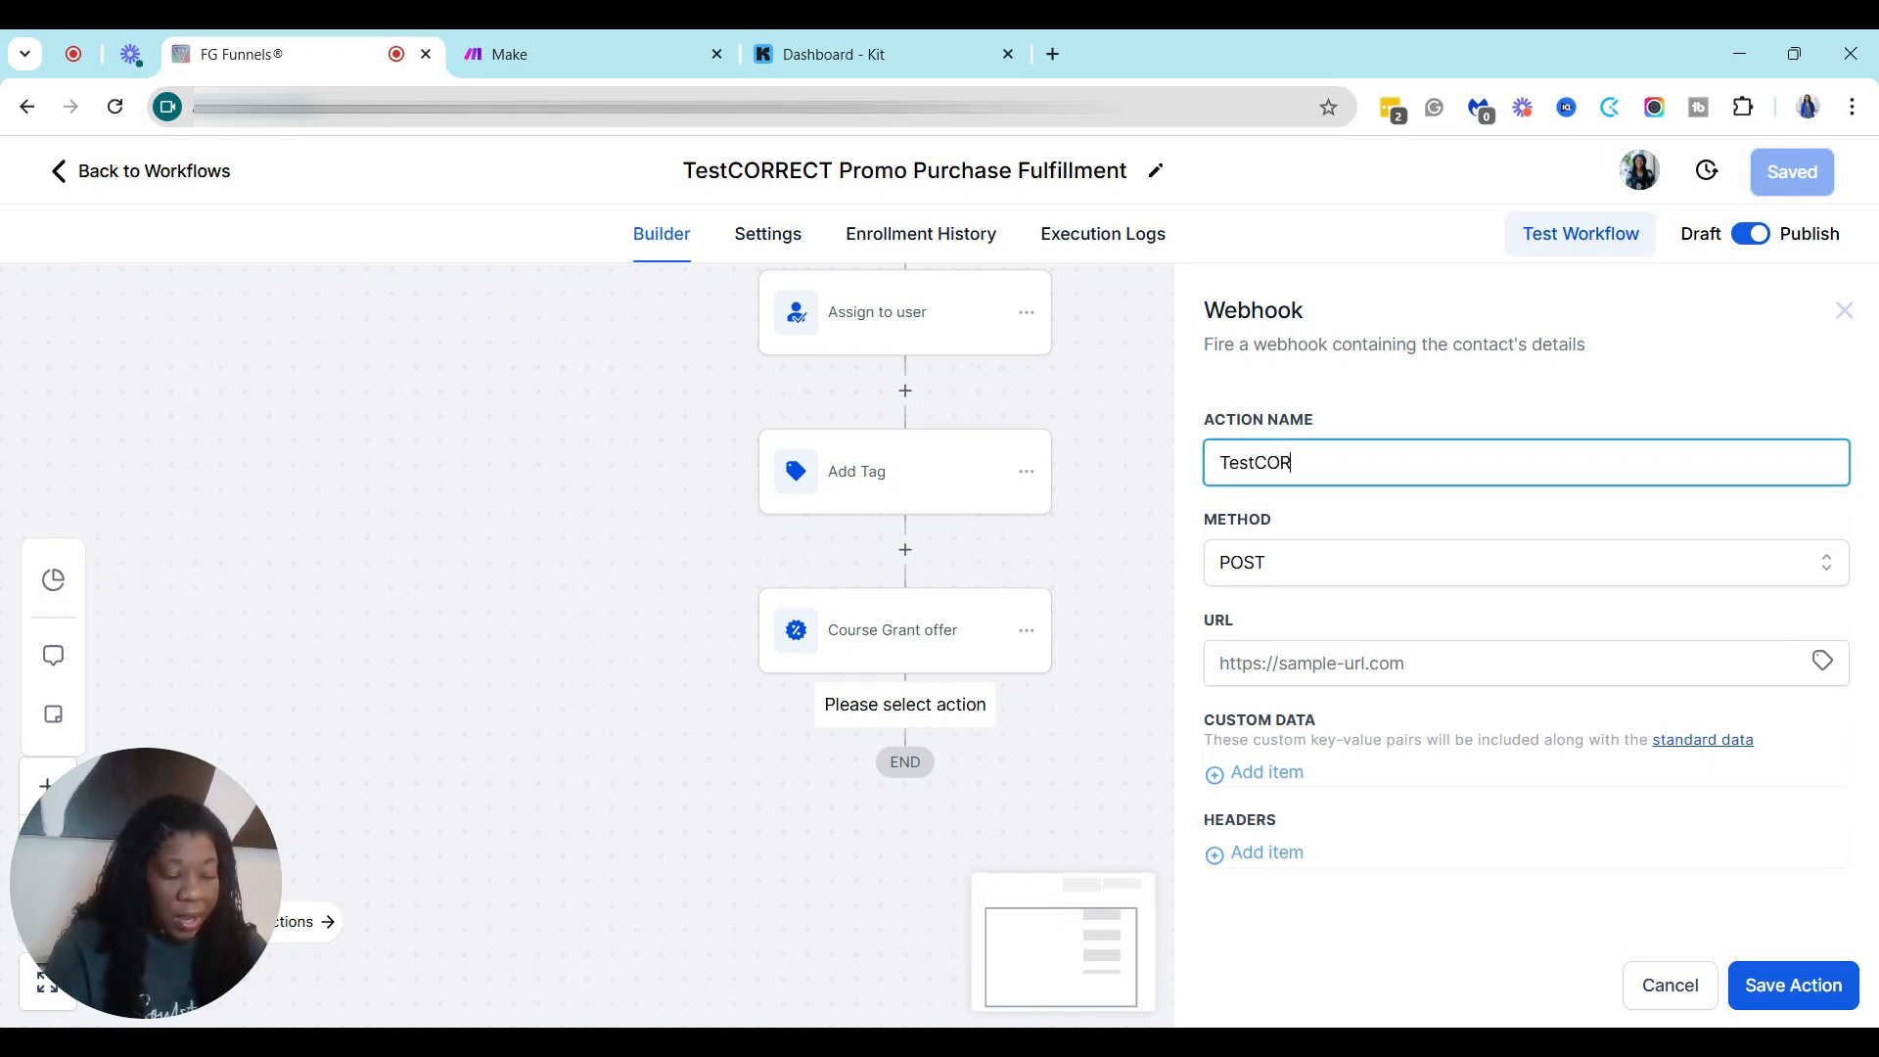
type("RECTTag")
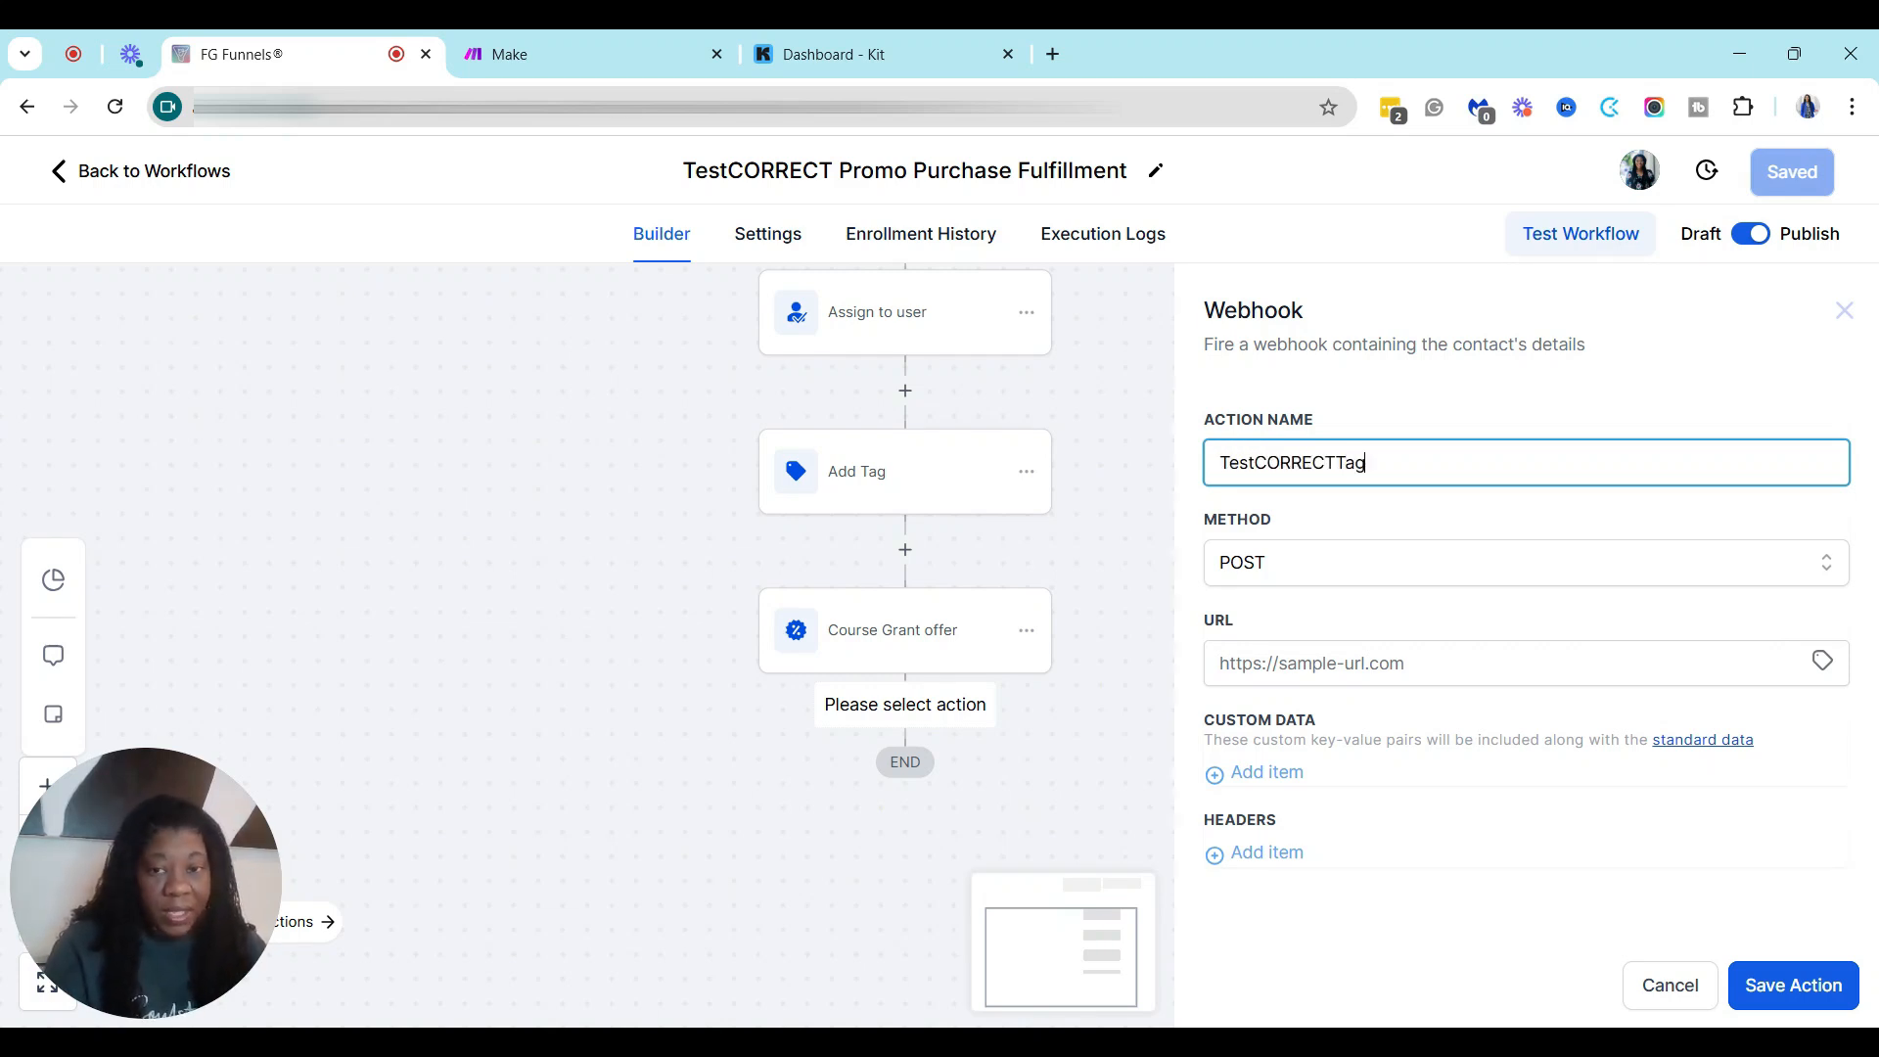
key("BackSpace")
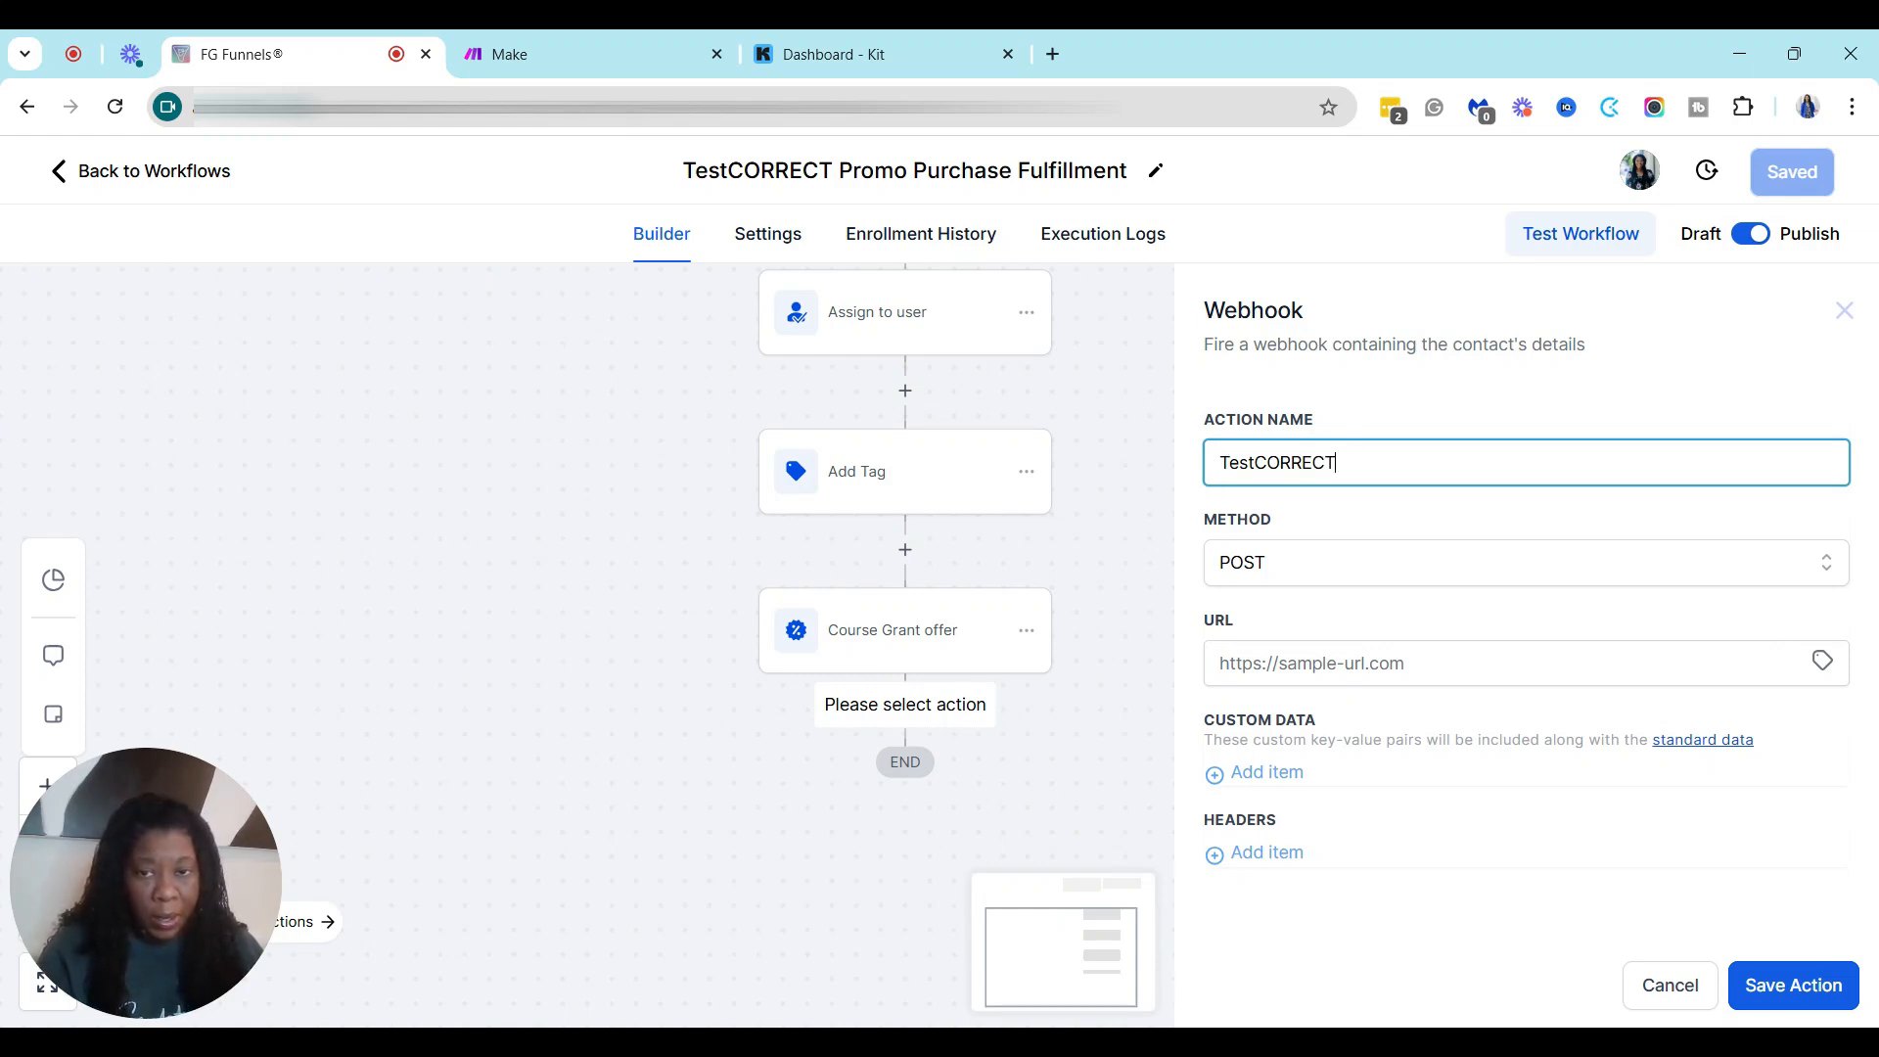
type("Tag A")
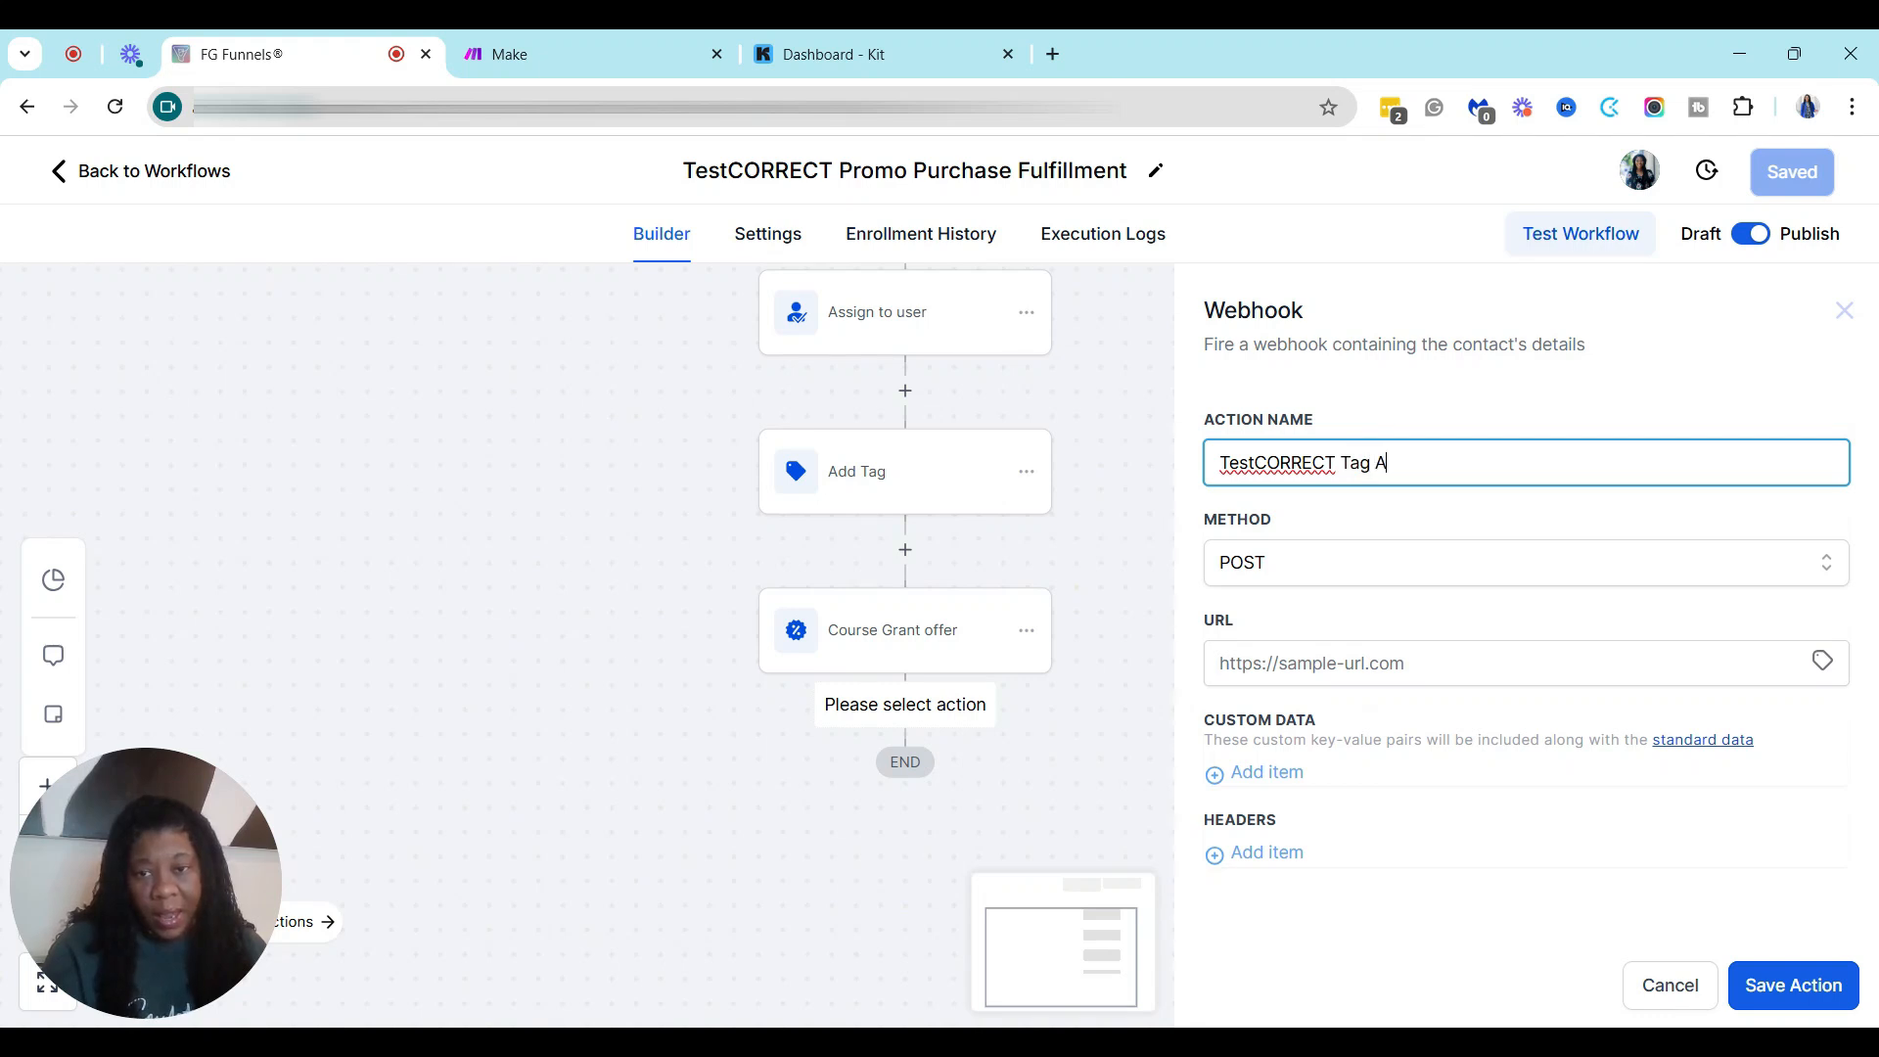
type("dded ")
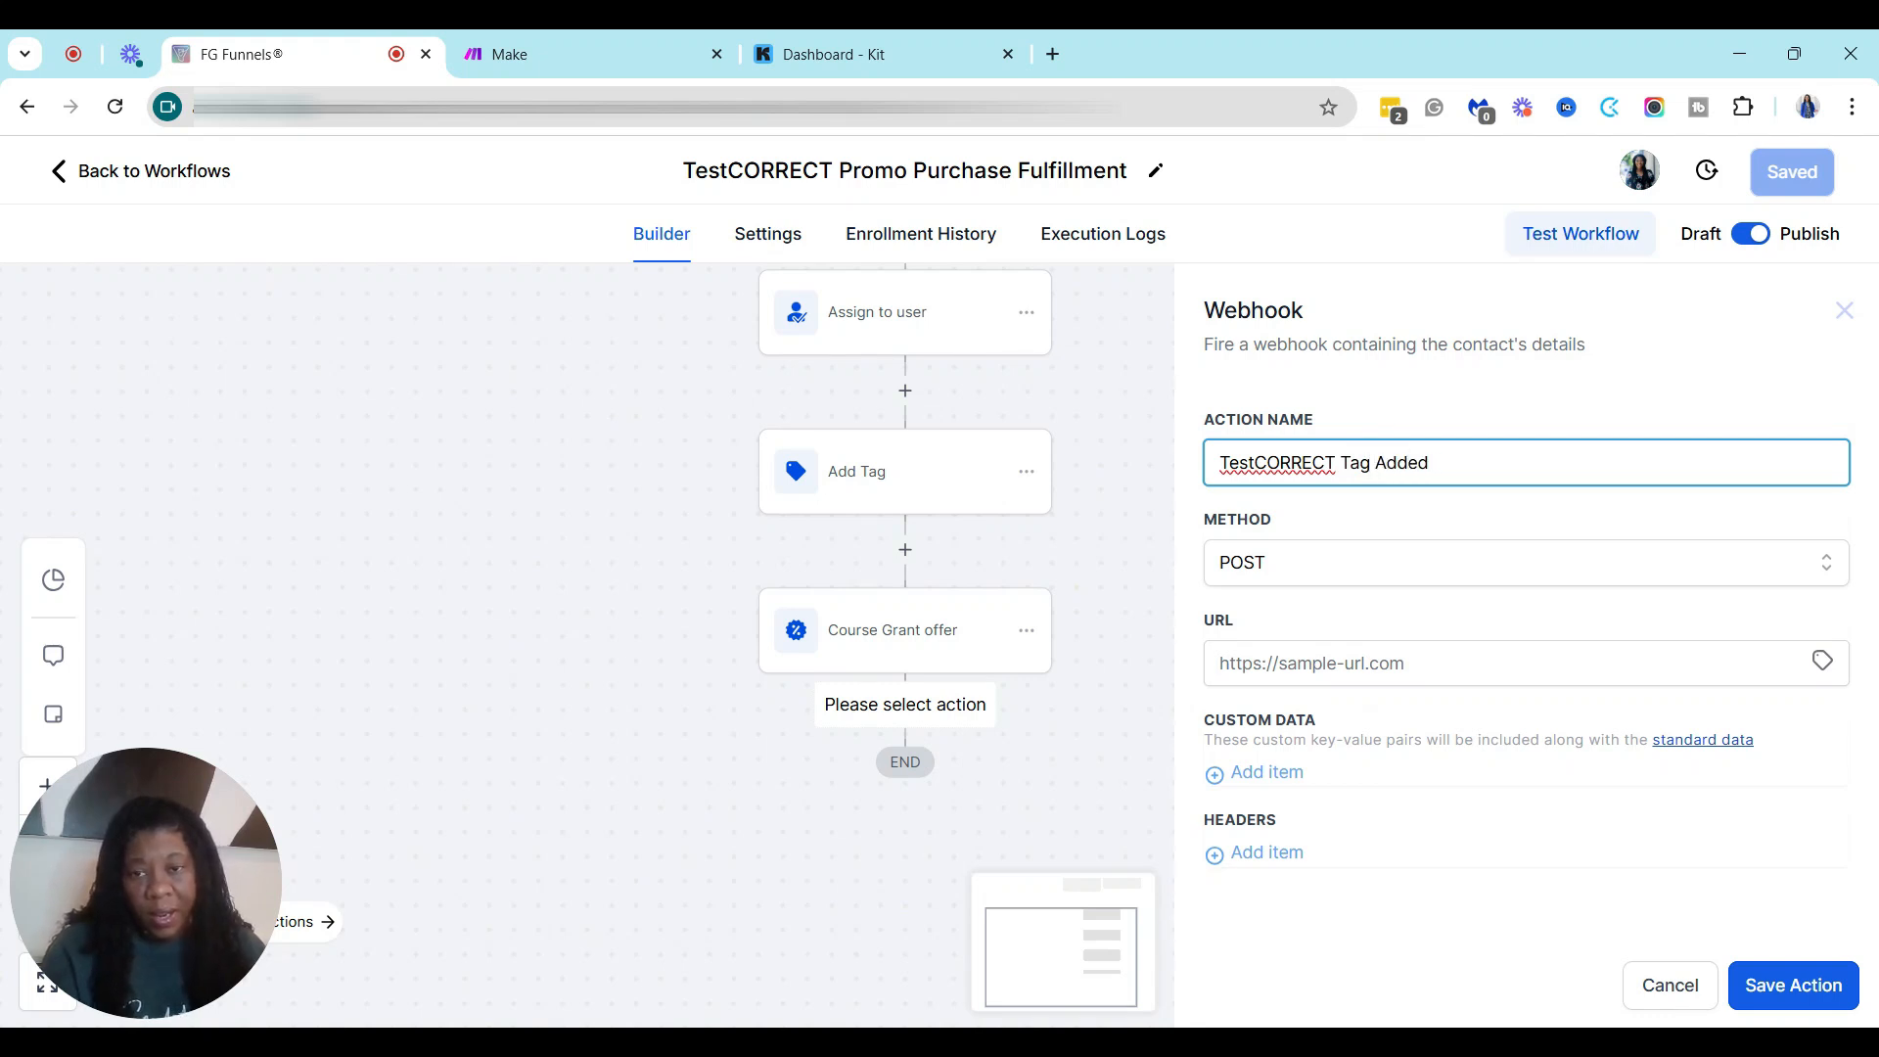
type("In K")
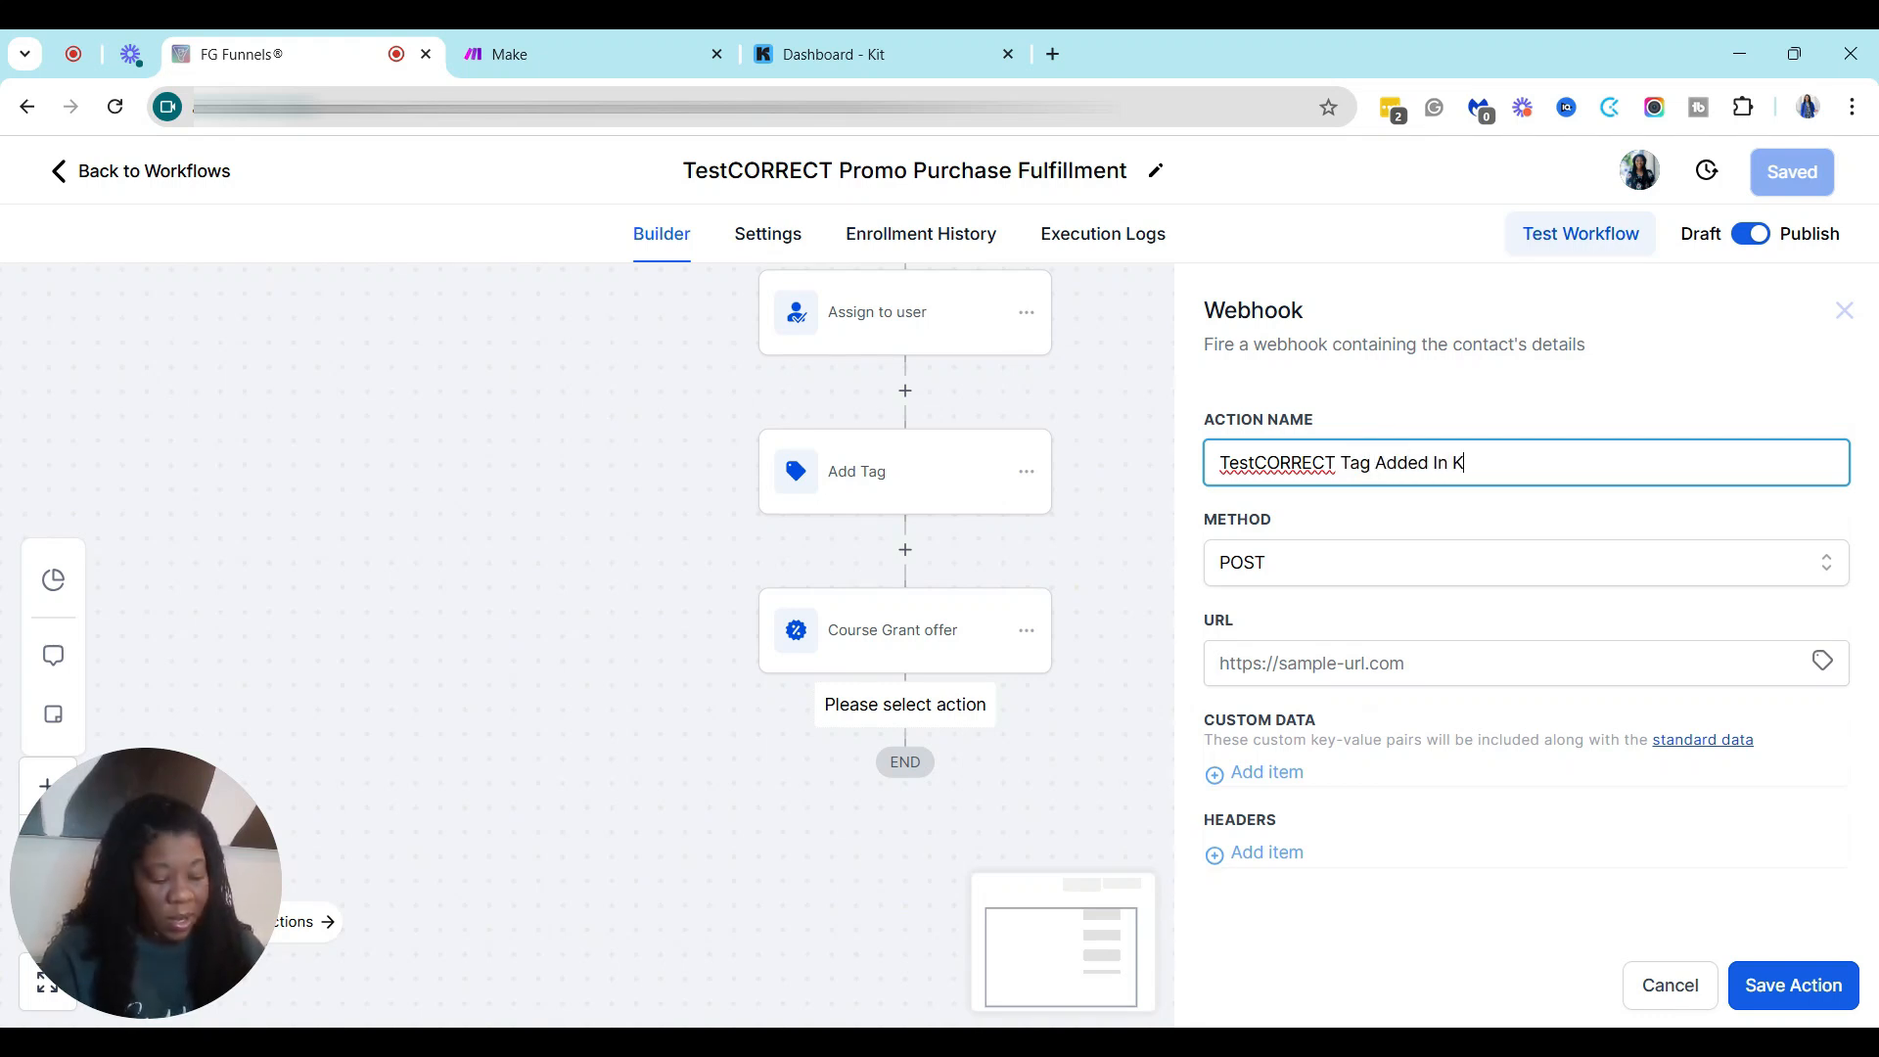
type("it")
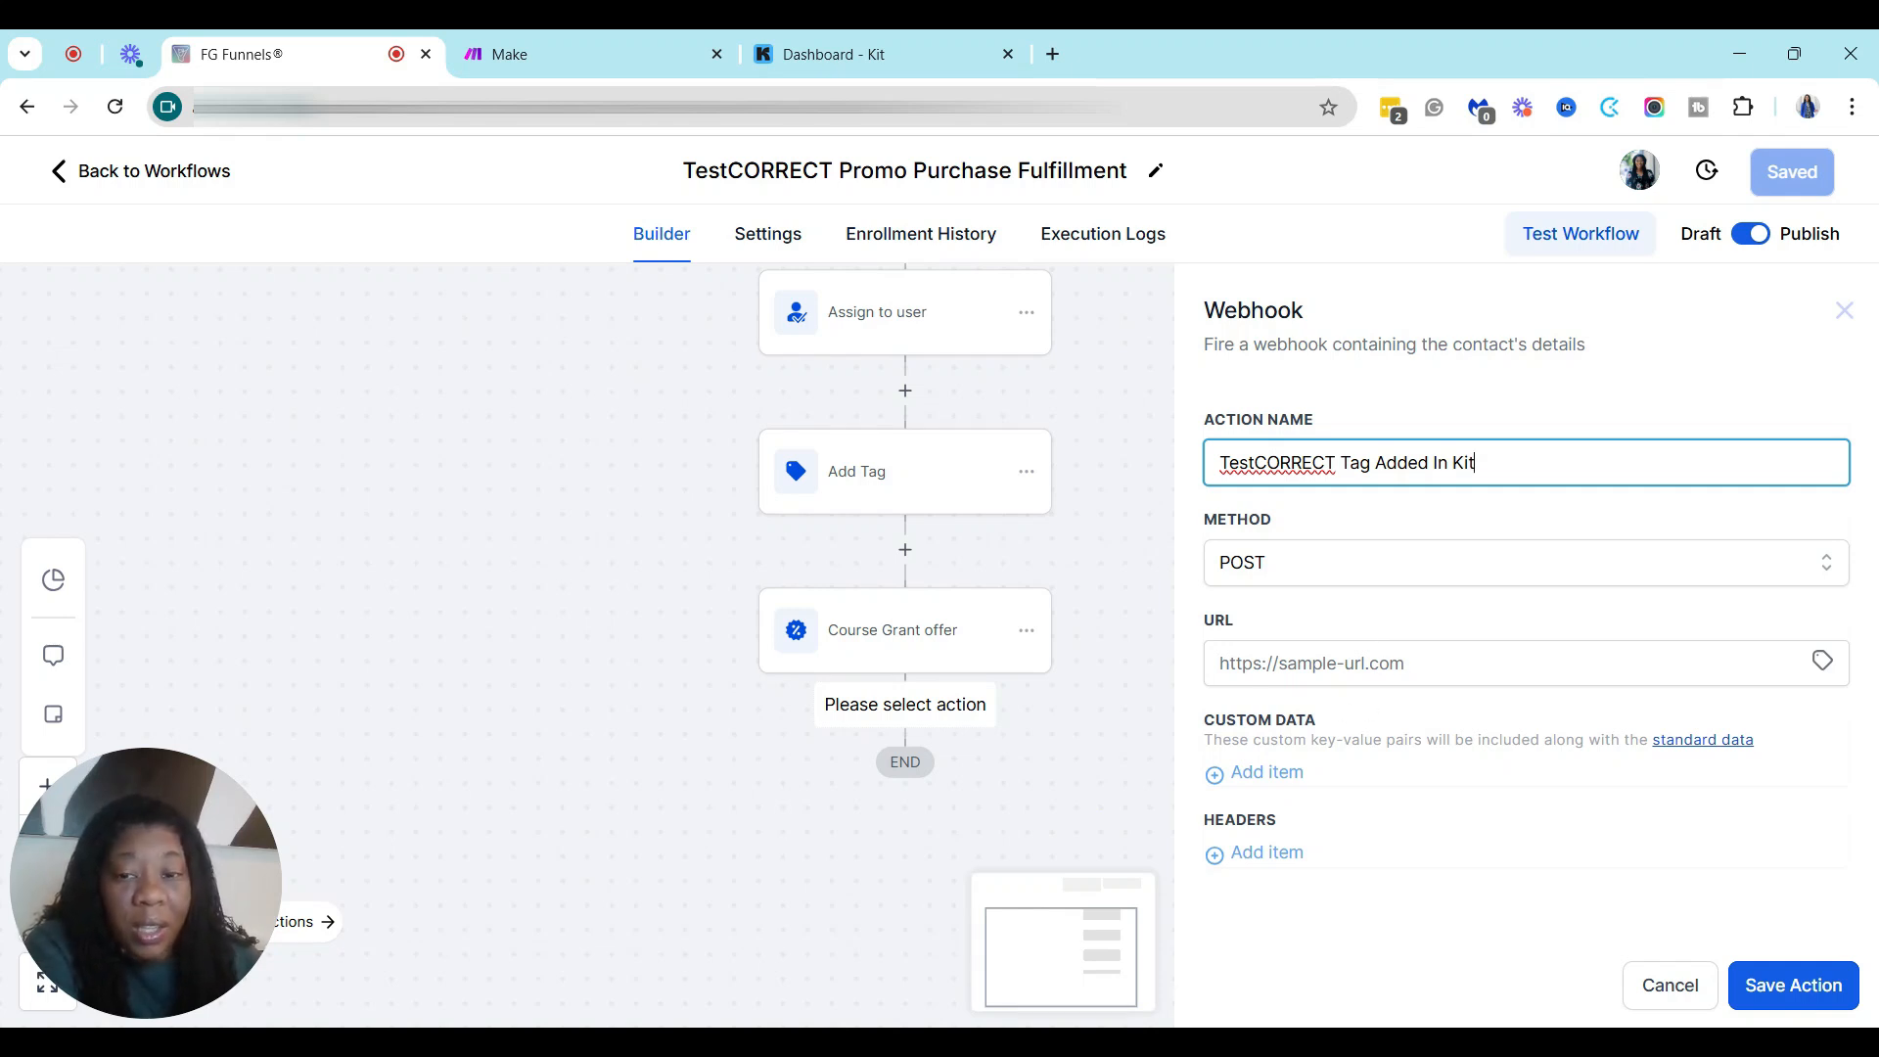
Switch to Make and create a new scenario named "TestCORRECT Tag from FGF to Kit"
left_click(559, 51)
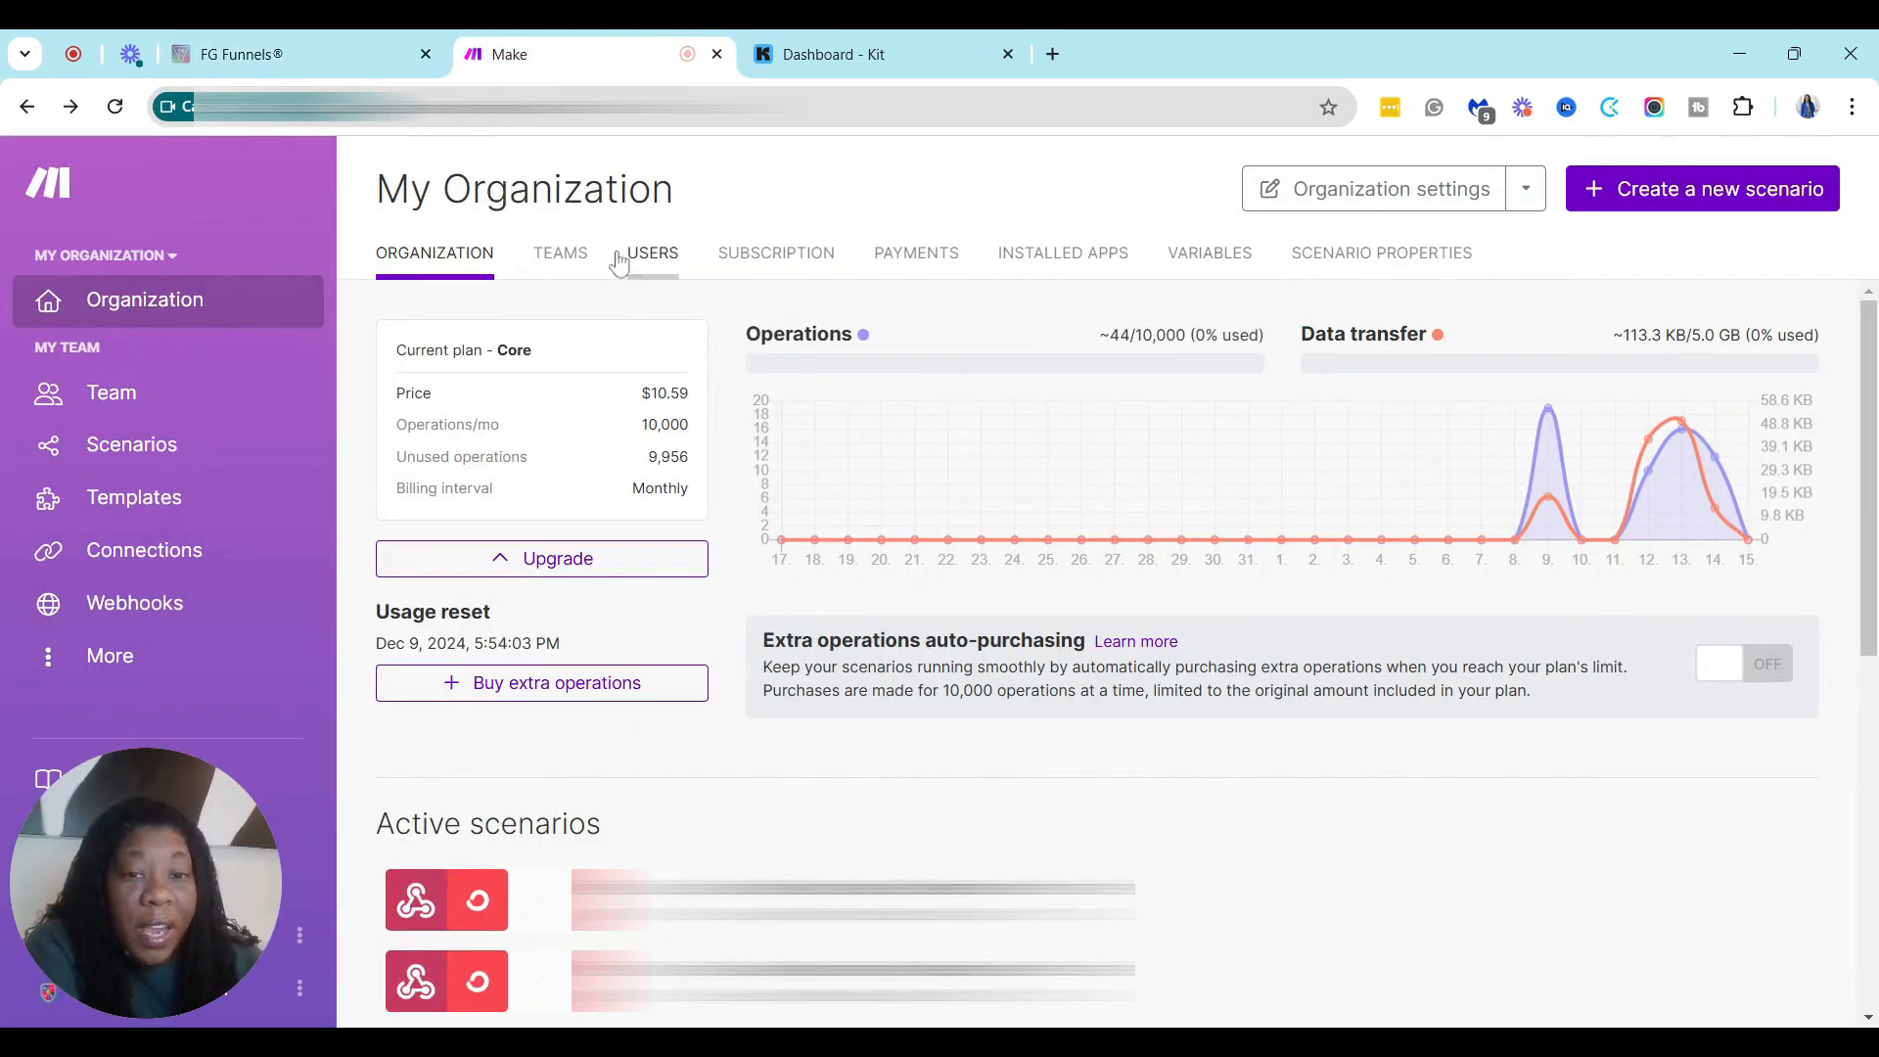
left_click(1673, 199)
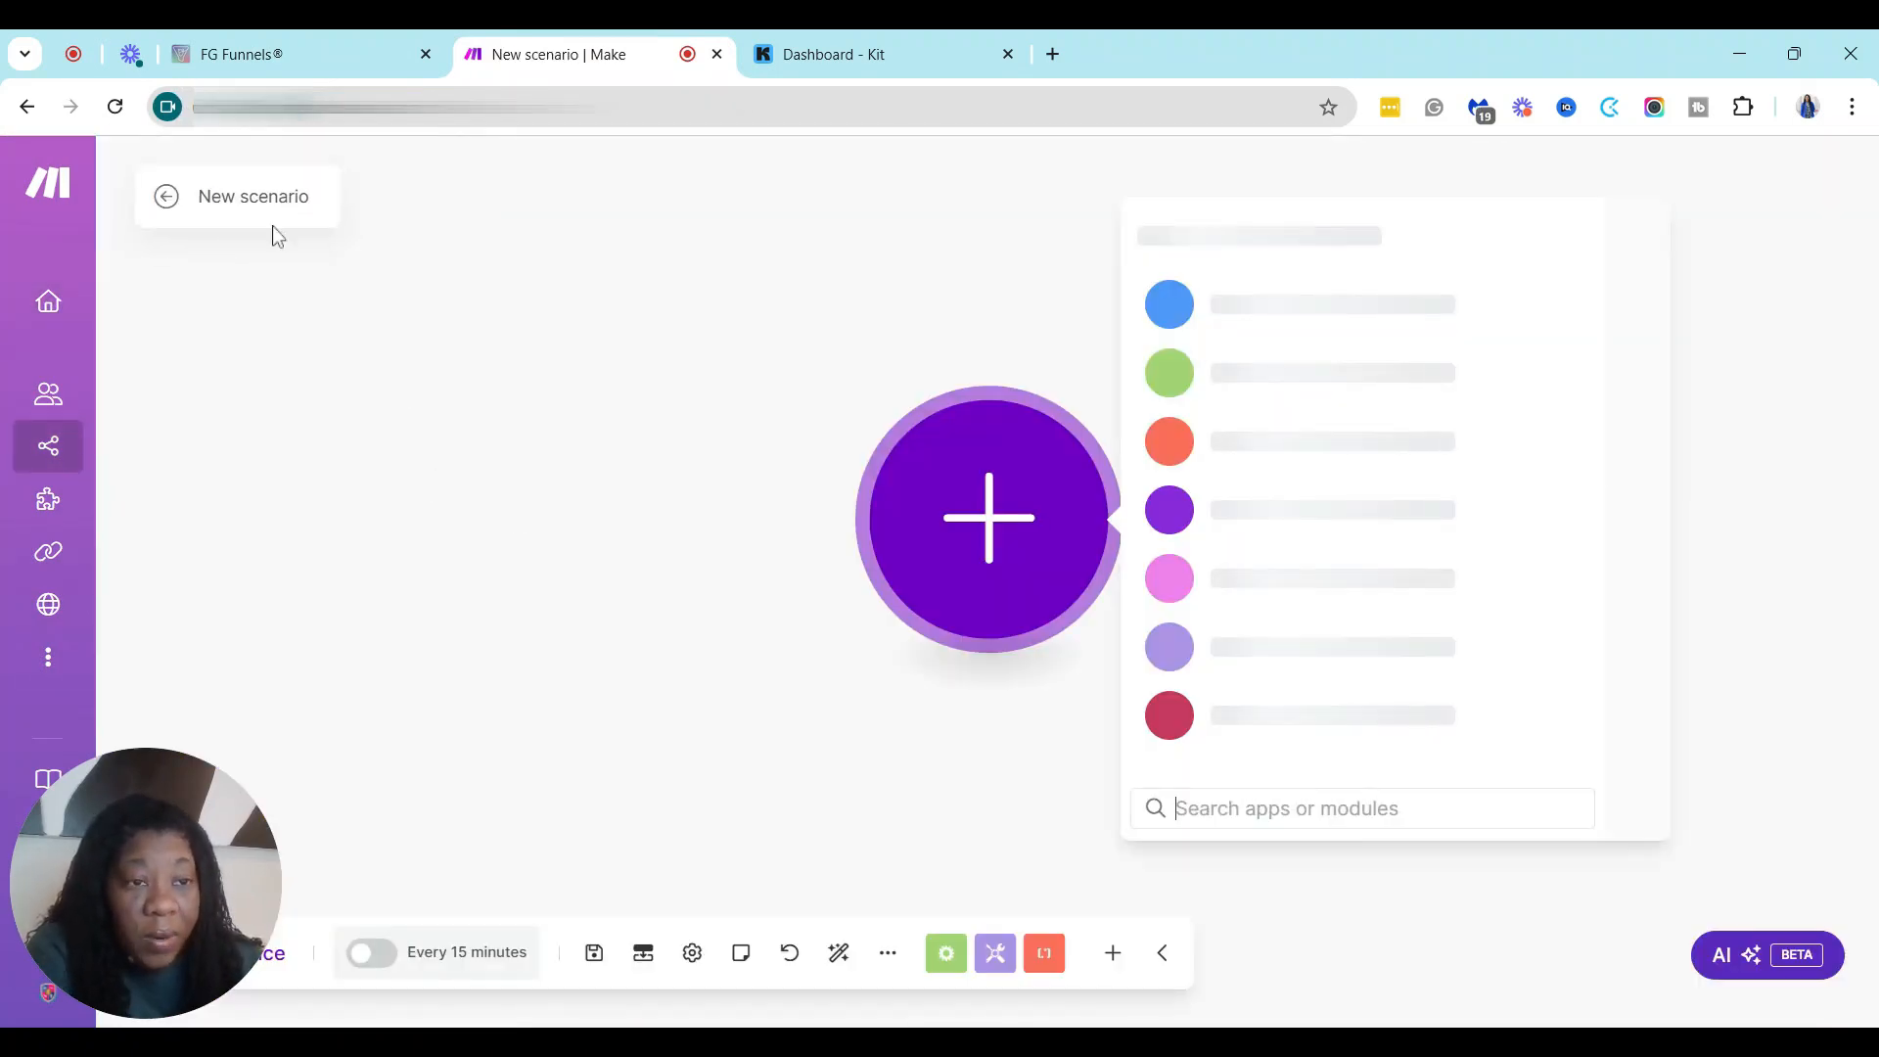
left_click(262, 197)
type("T")
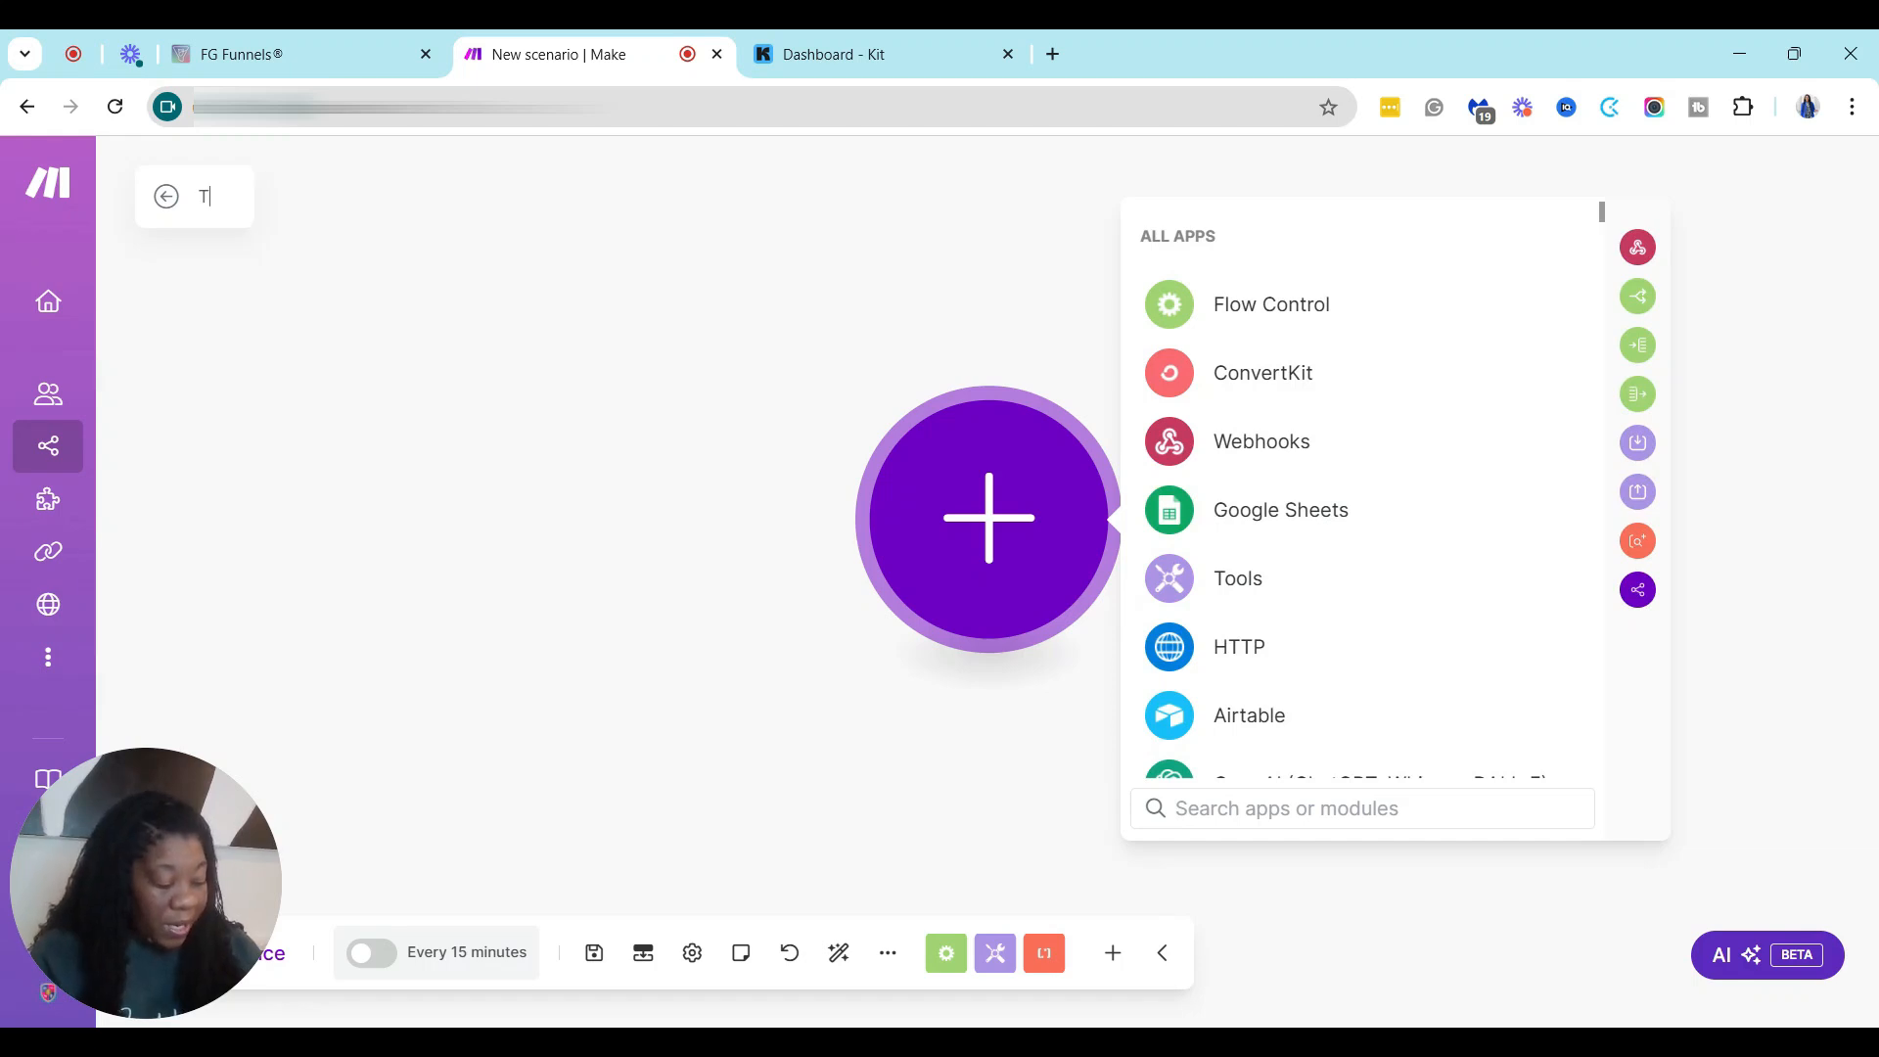
type("estCORRECT")
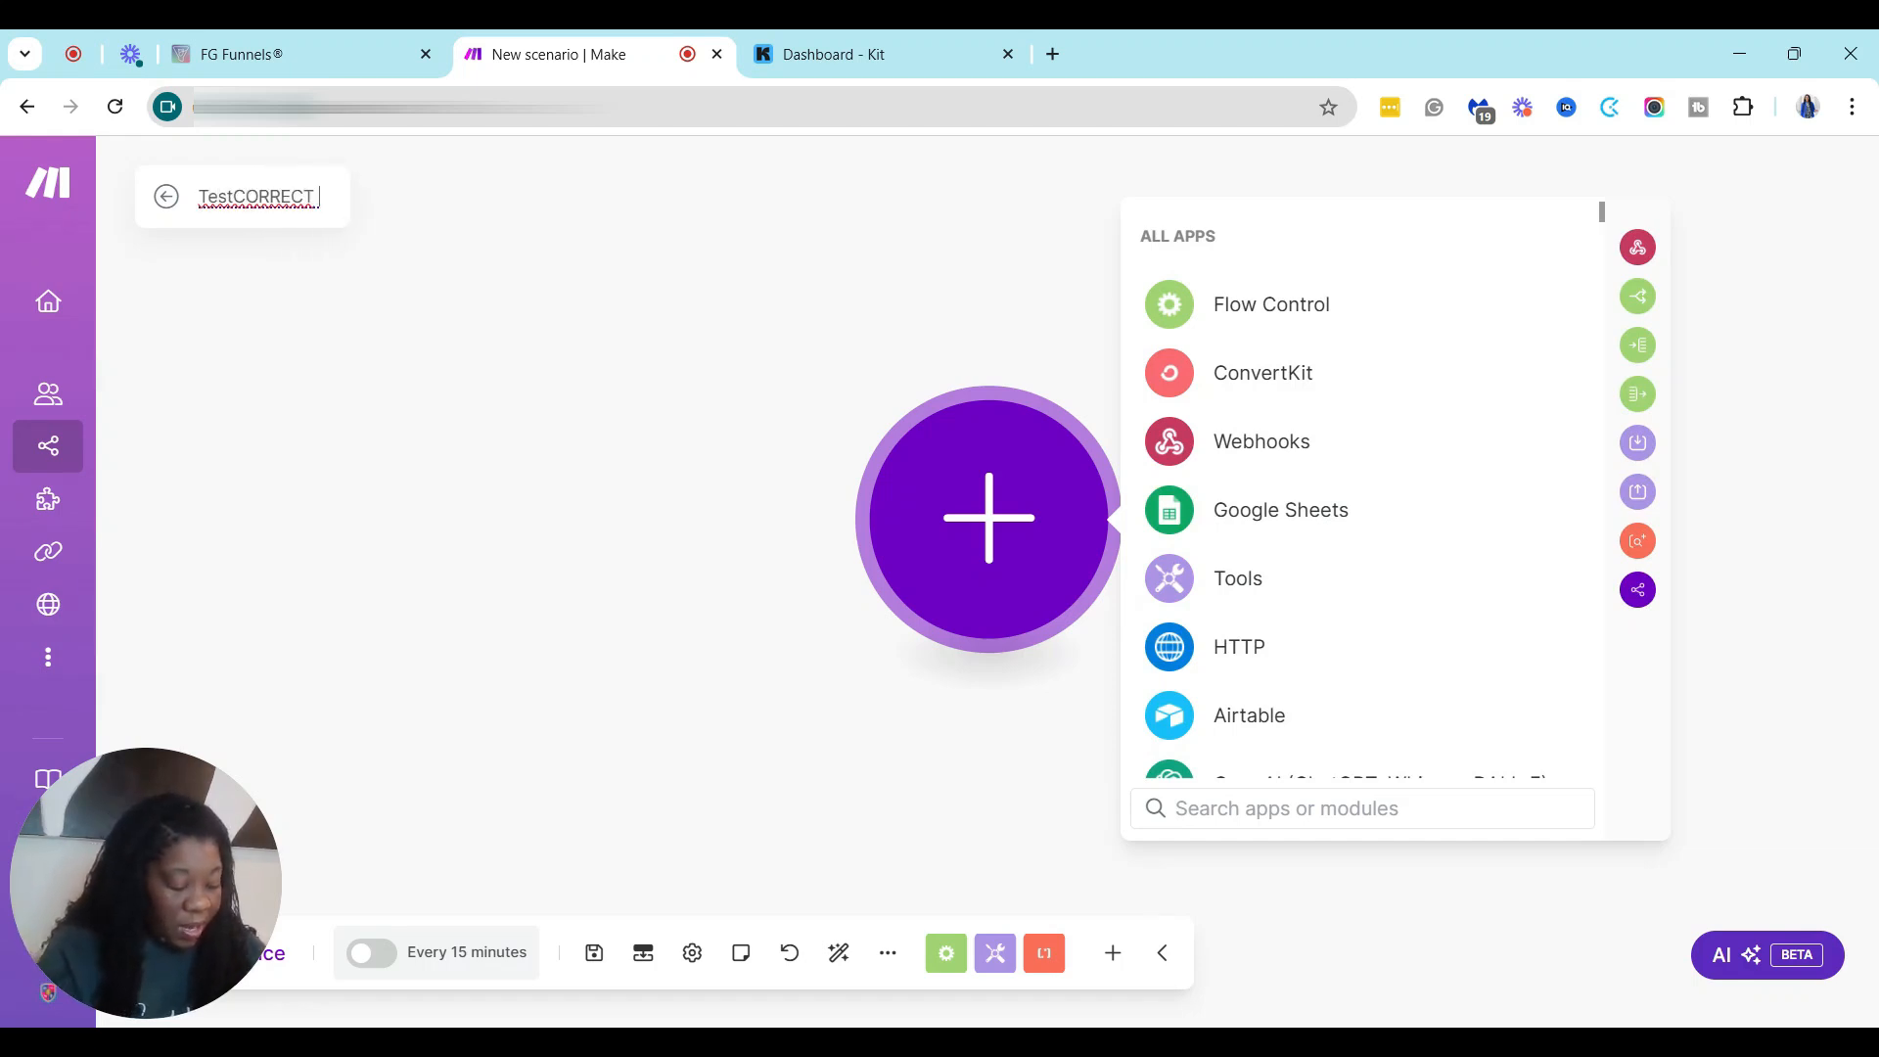
type(" Tag f")
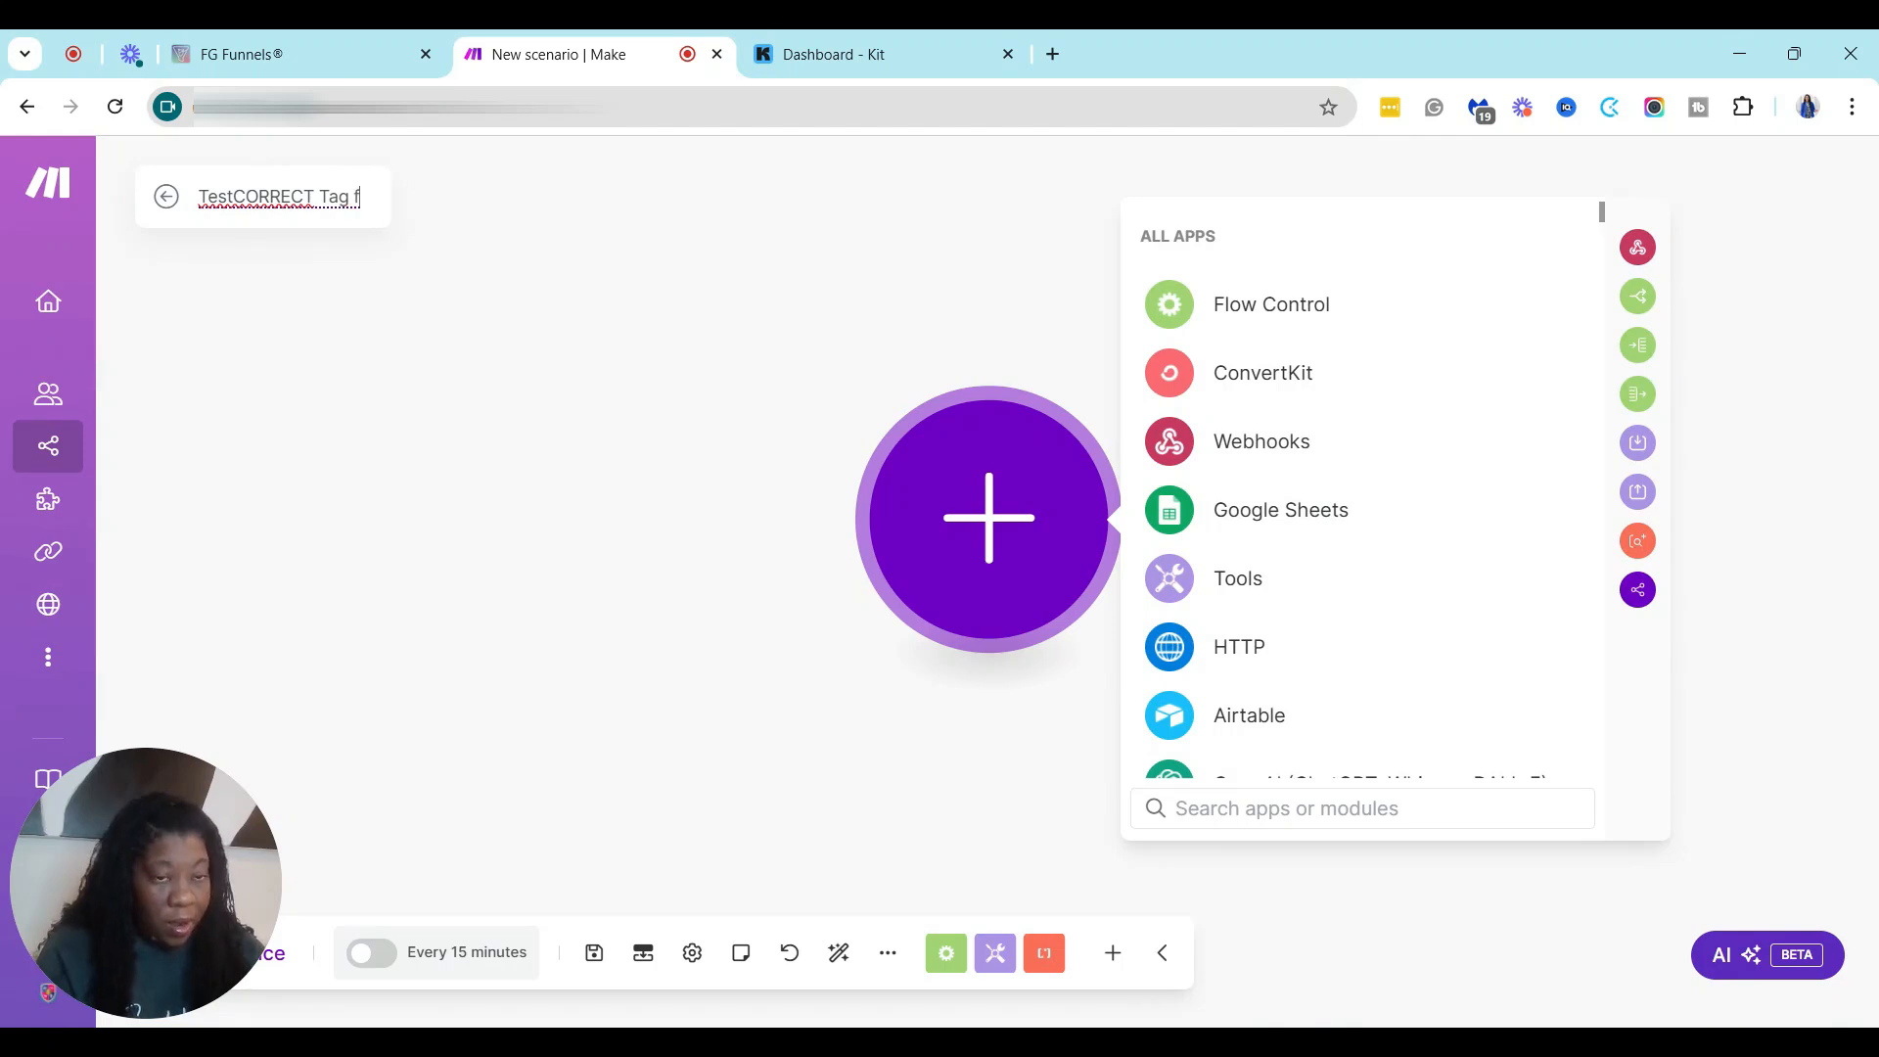
type("rom FGF to Lo")
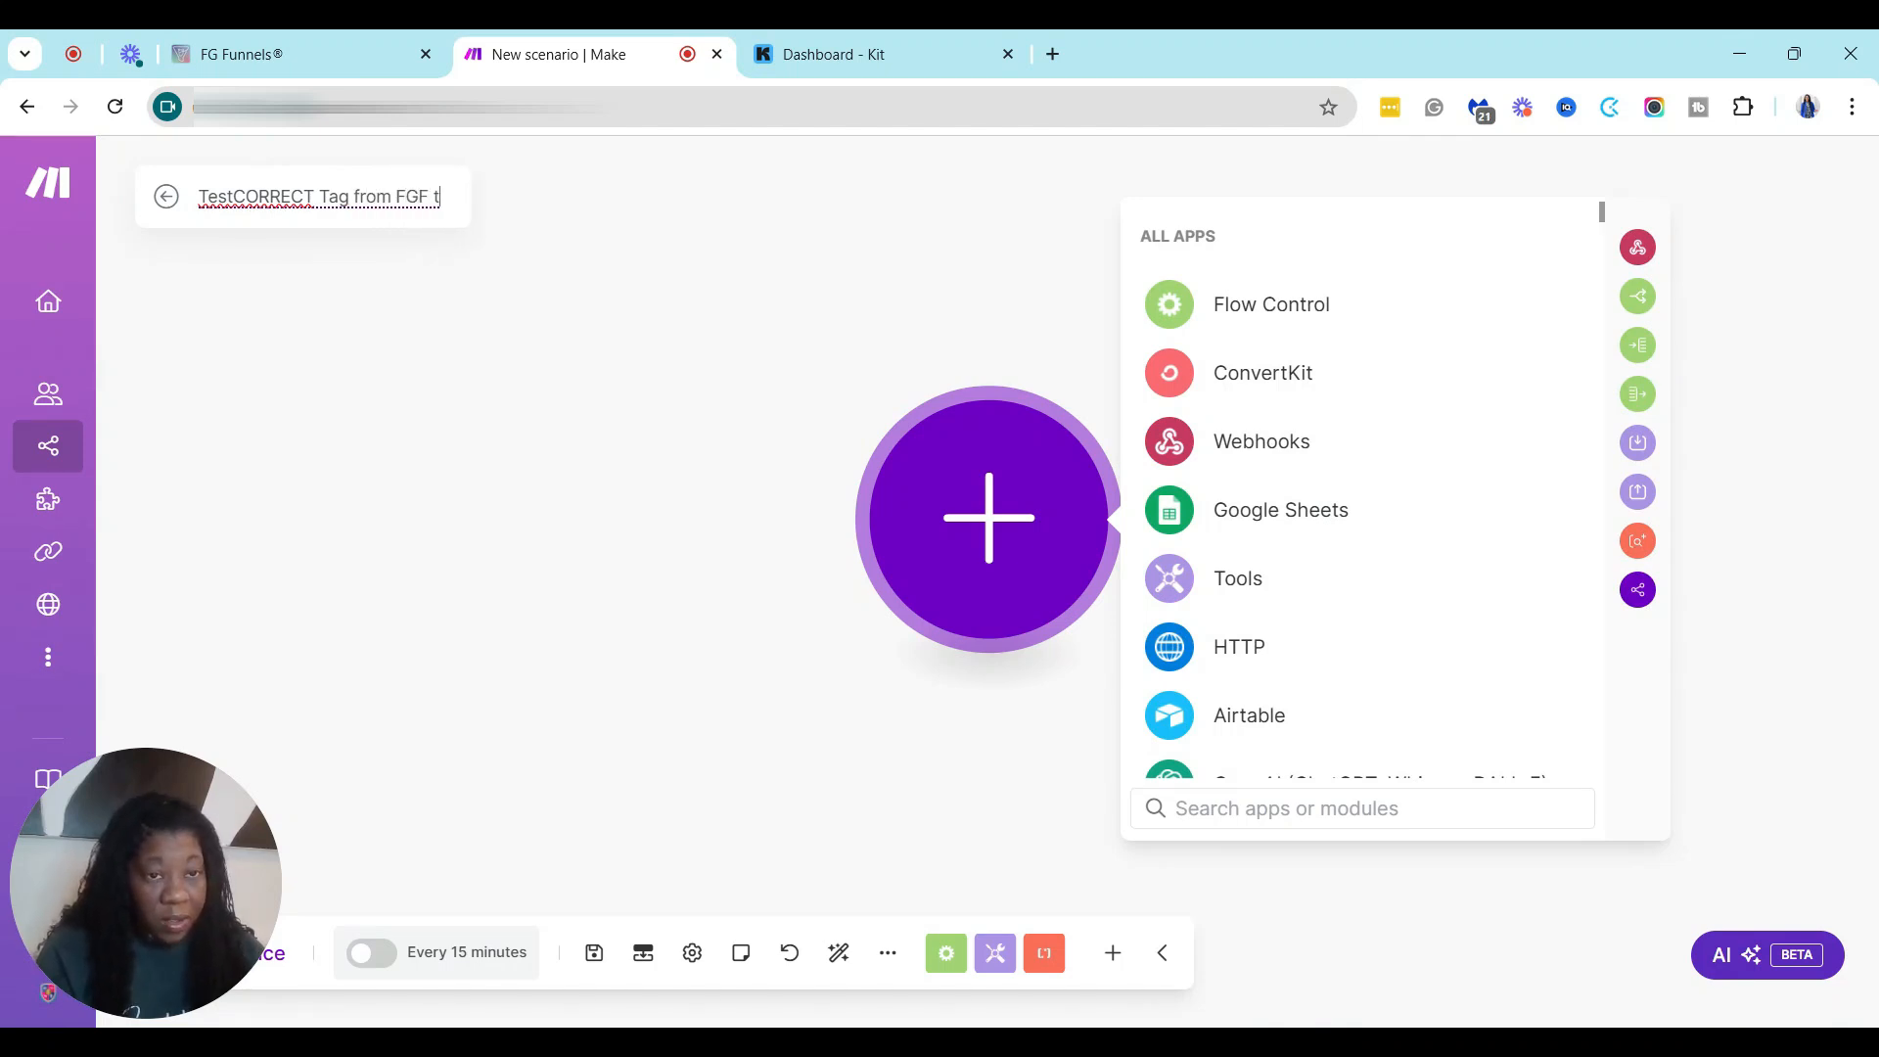
key("BackSpace")
key("BackSpace")
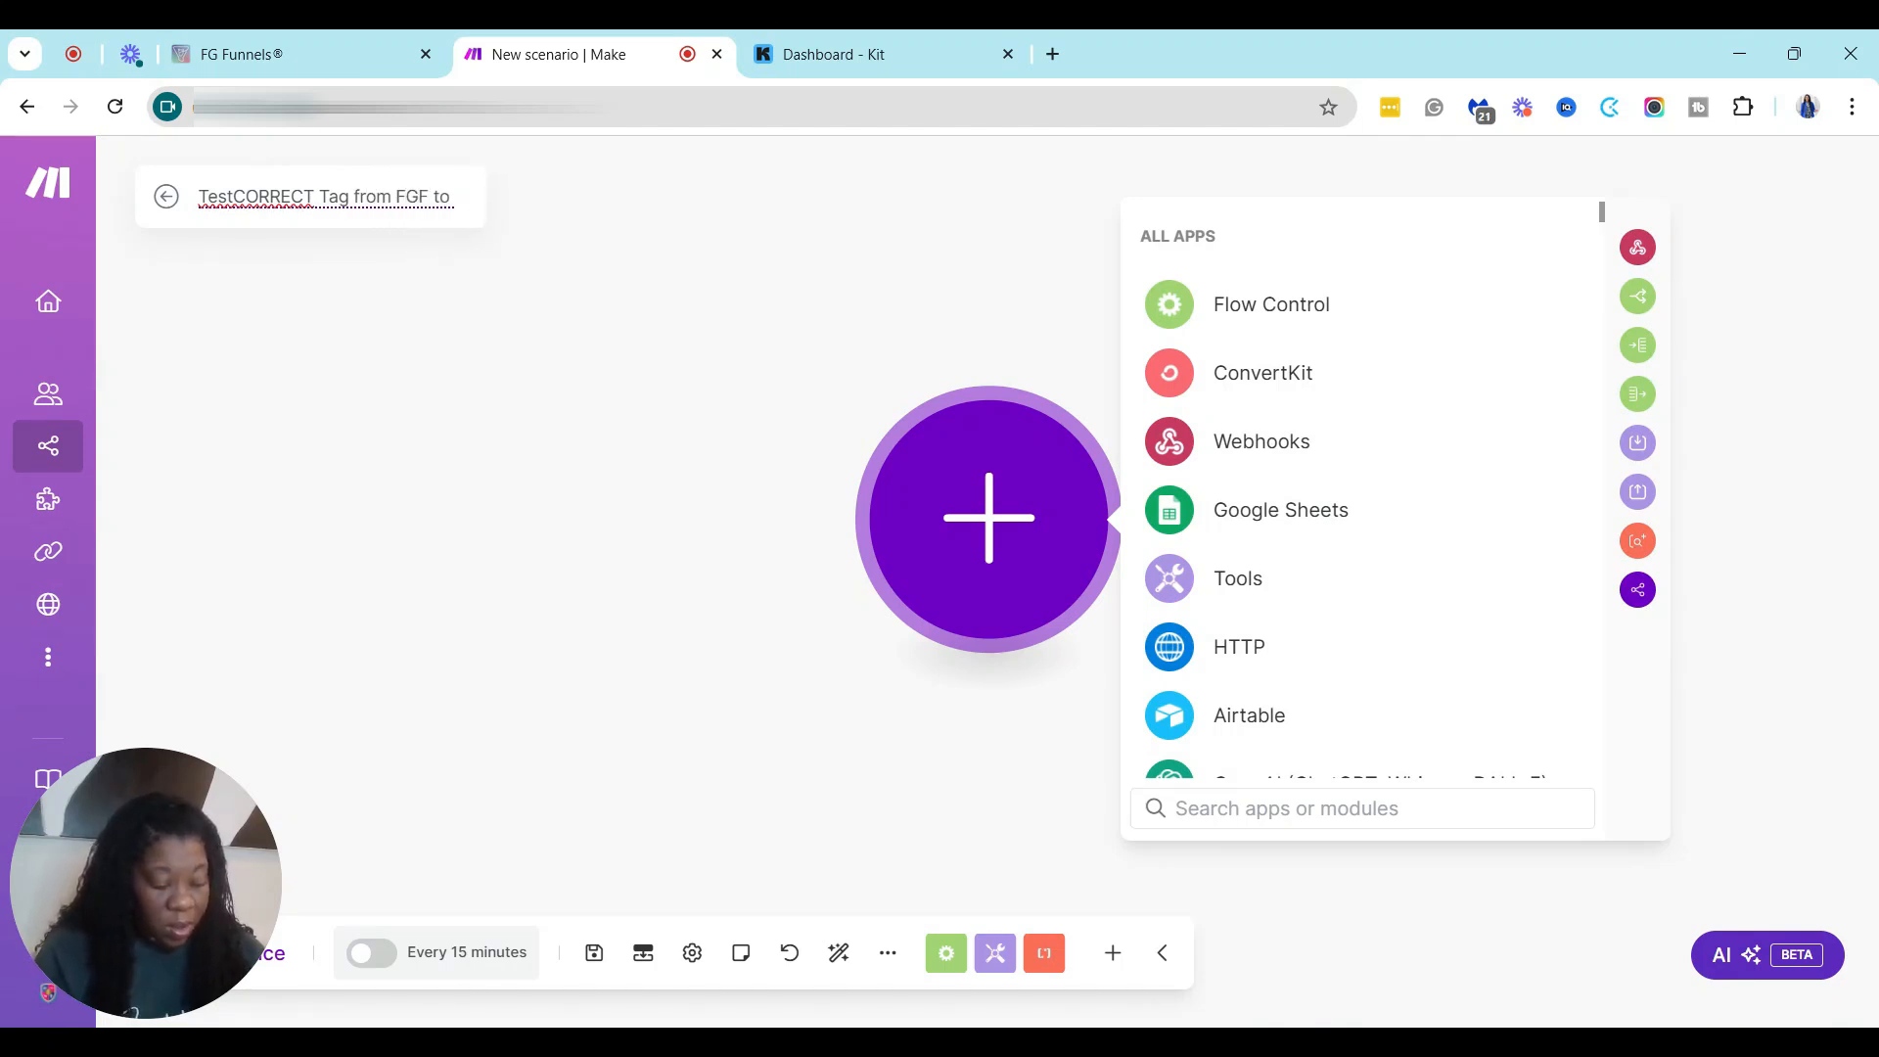
type("Kit")
key("Return")
left_click(402, 301)
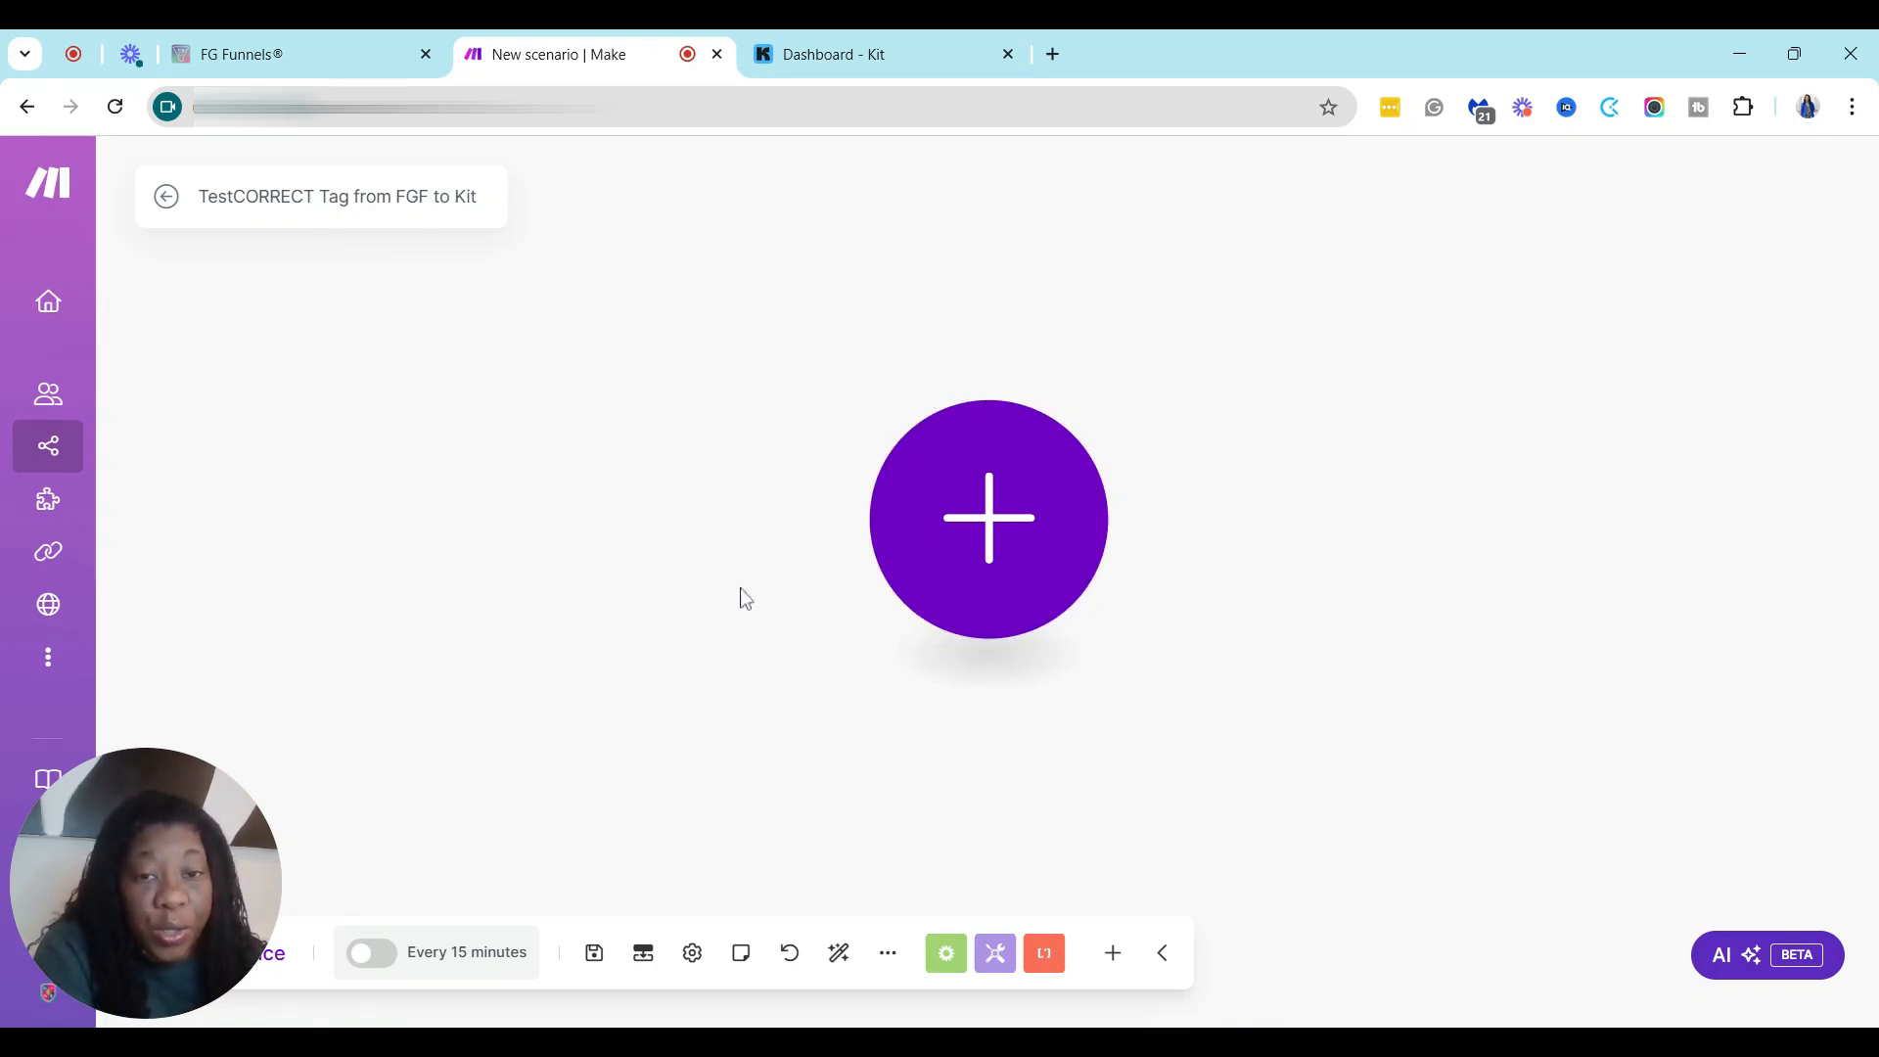
Add the Webhooks app's Custom webhook trigger as the scenario's first module
left_click(950, 522)
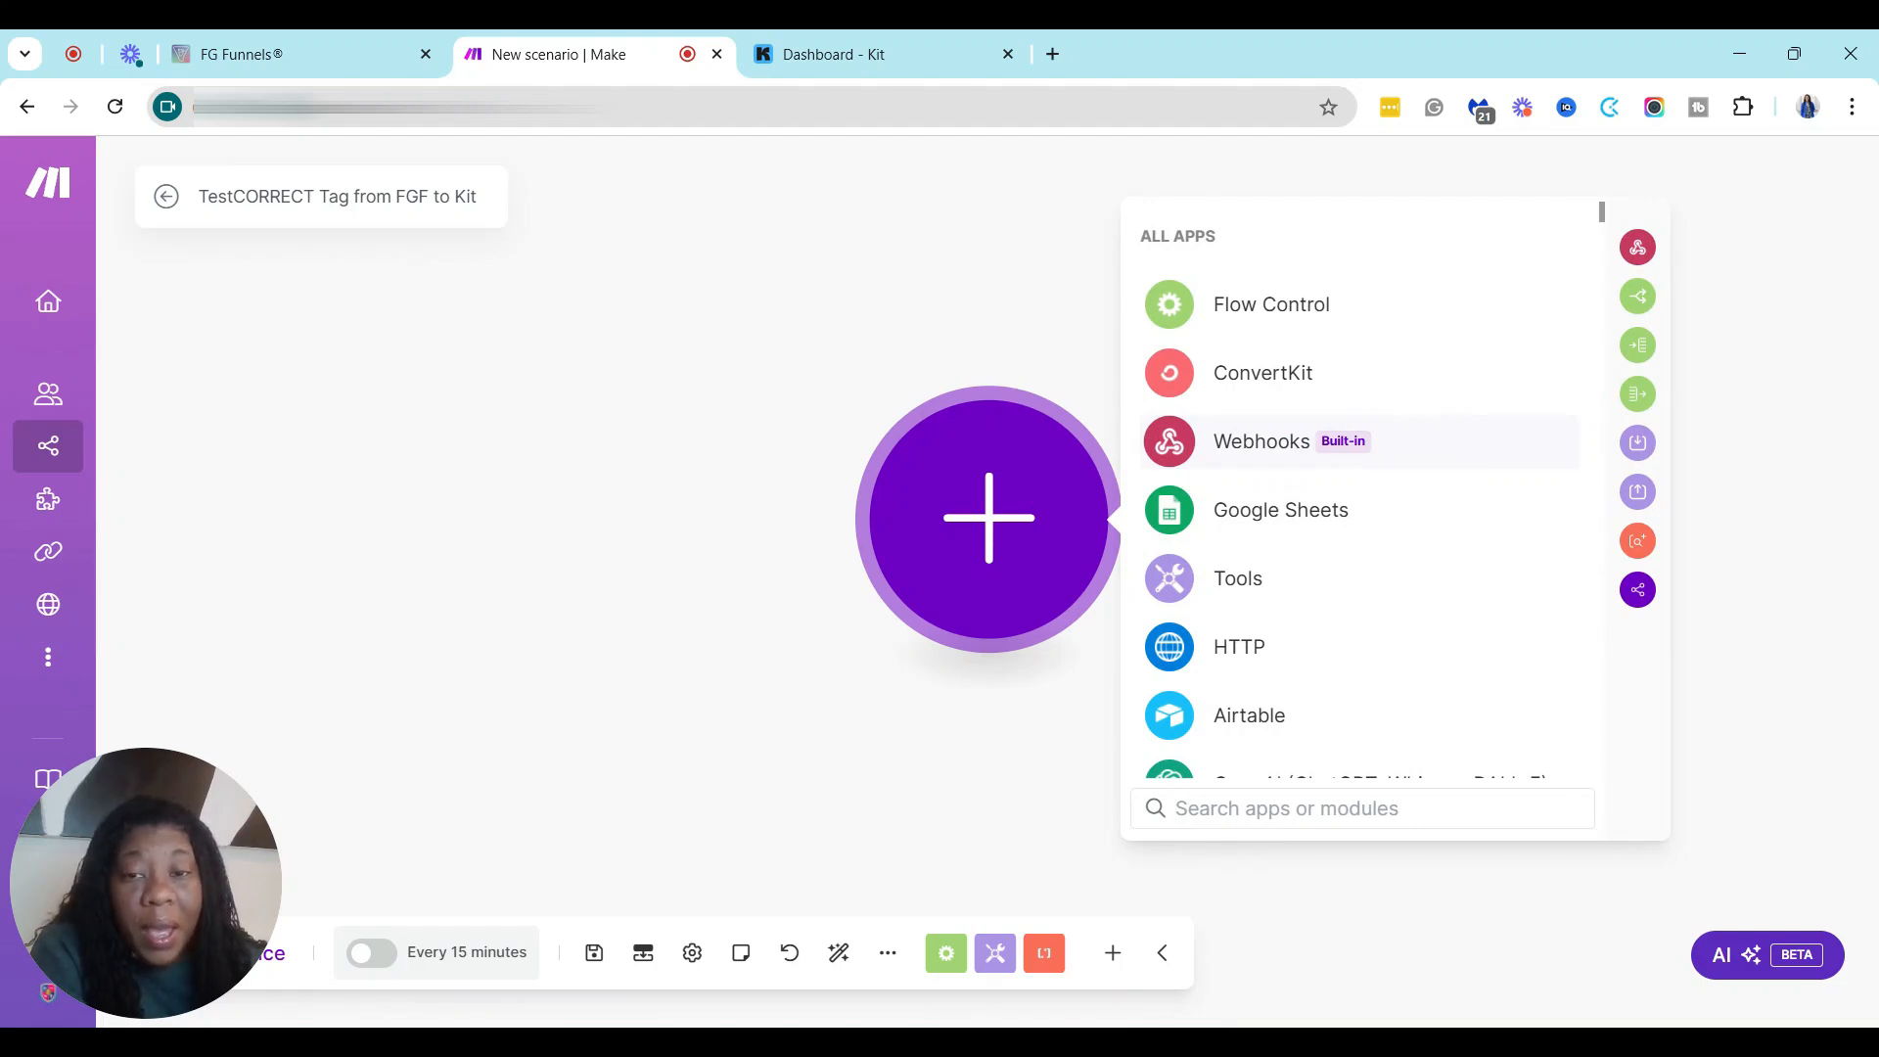
left_click(1174, 448)
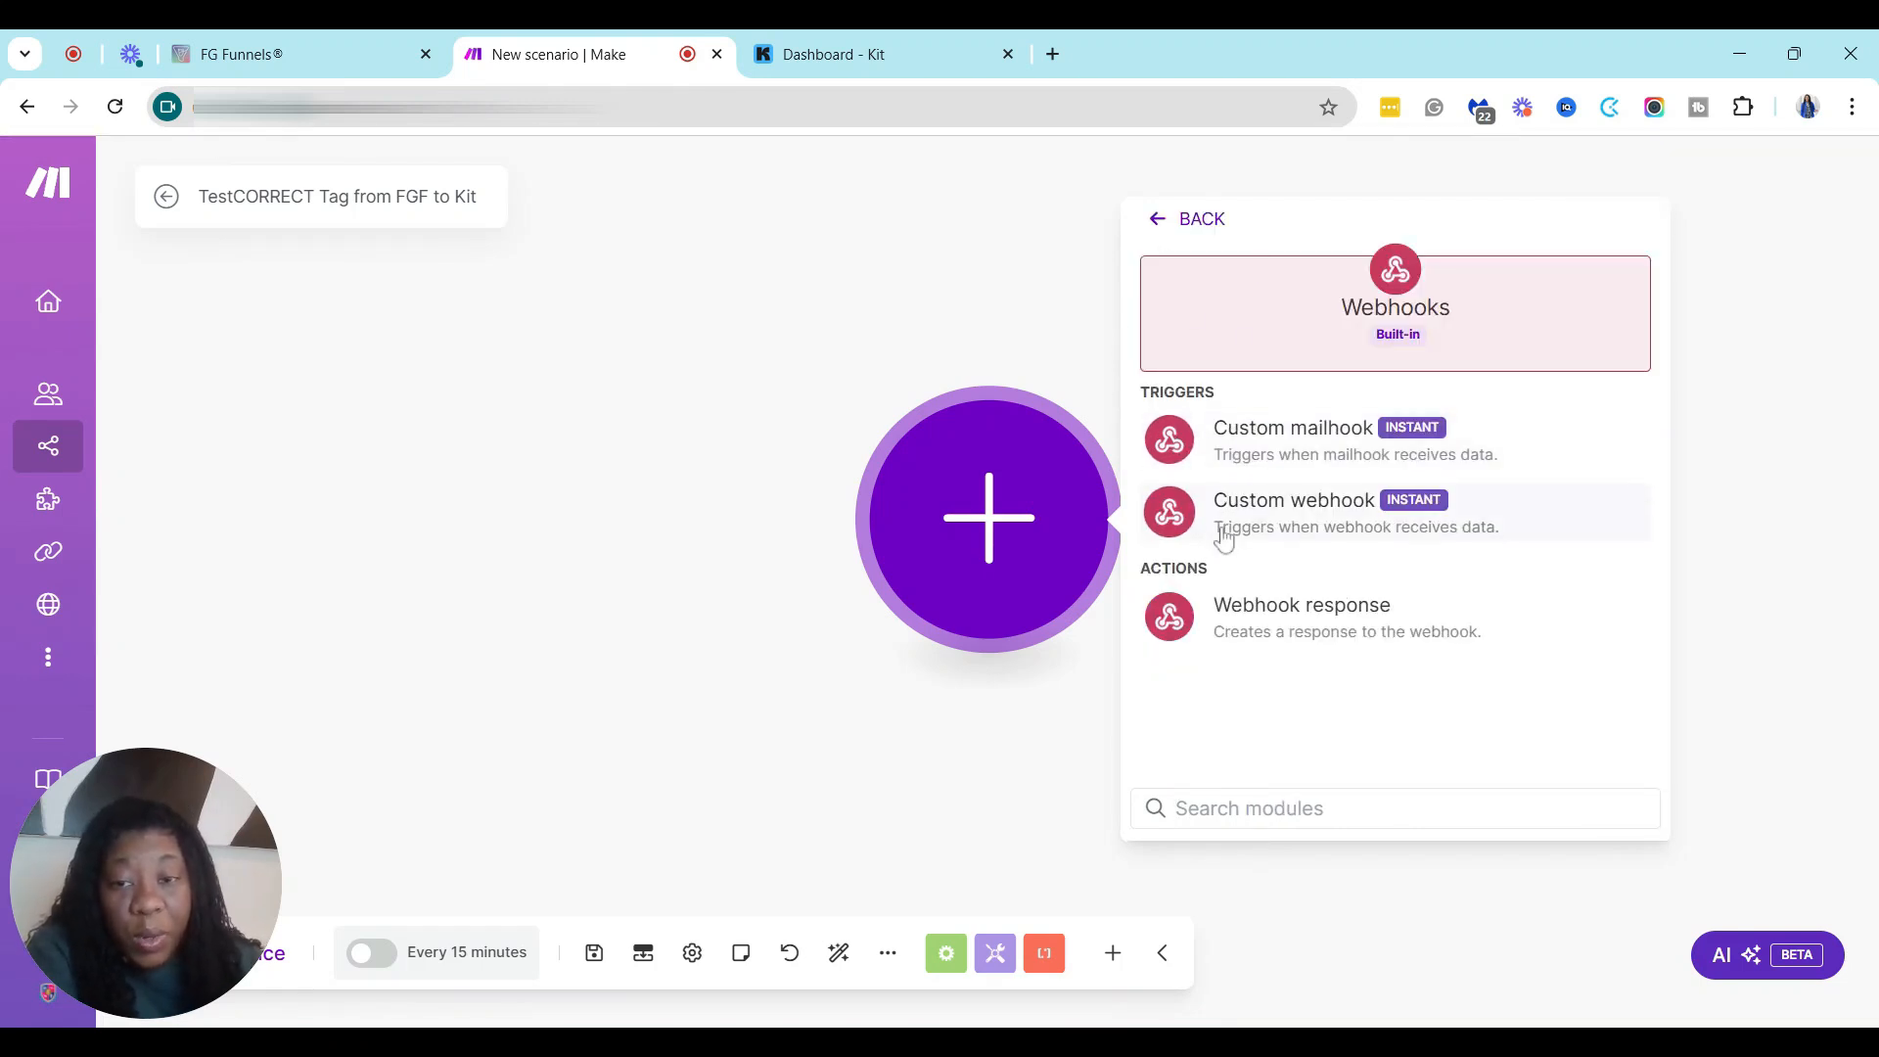
left_click(1292, 525)
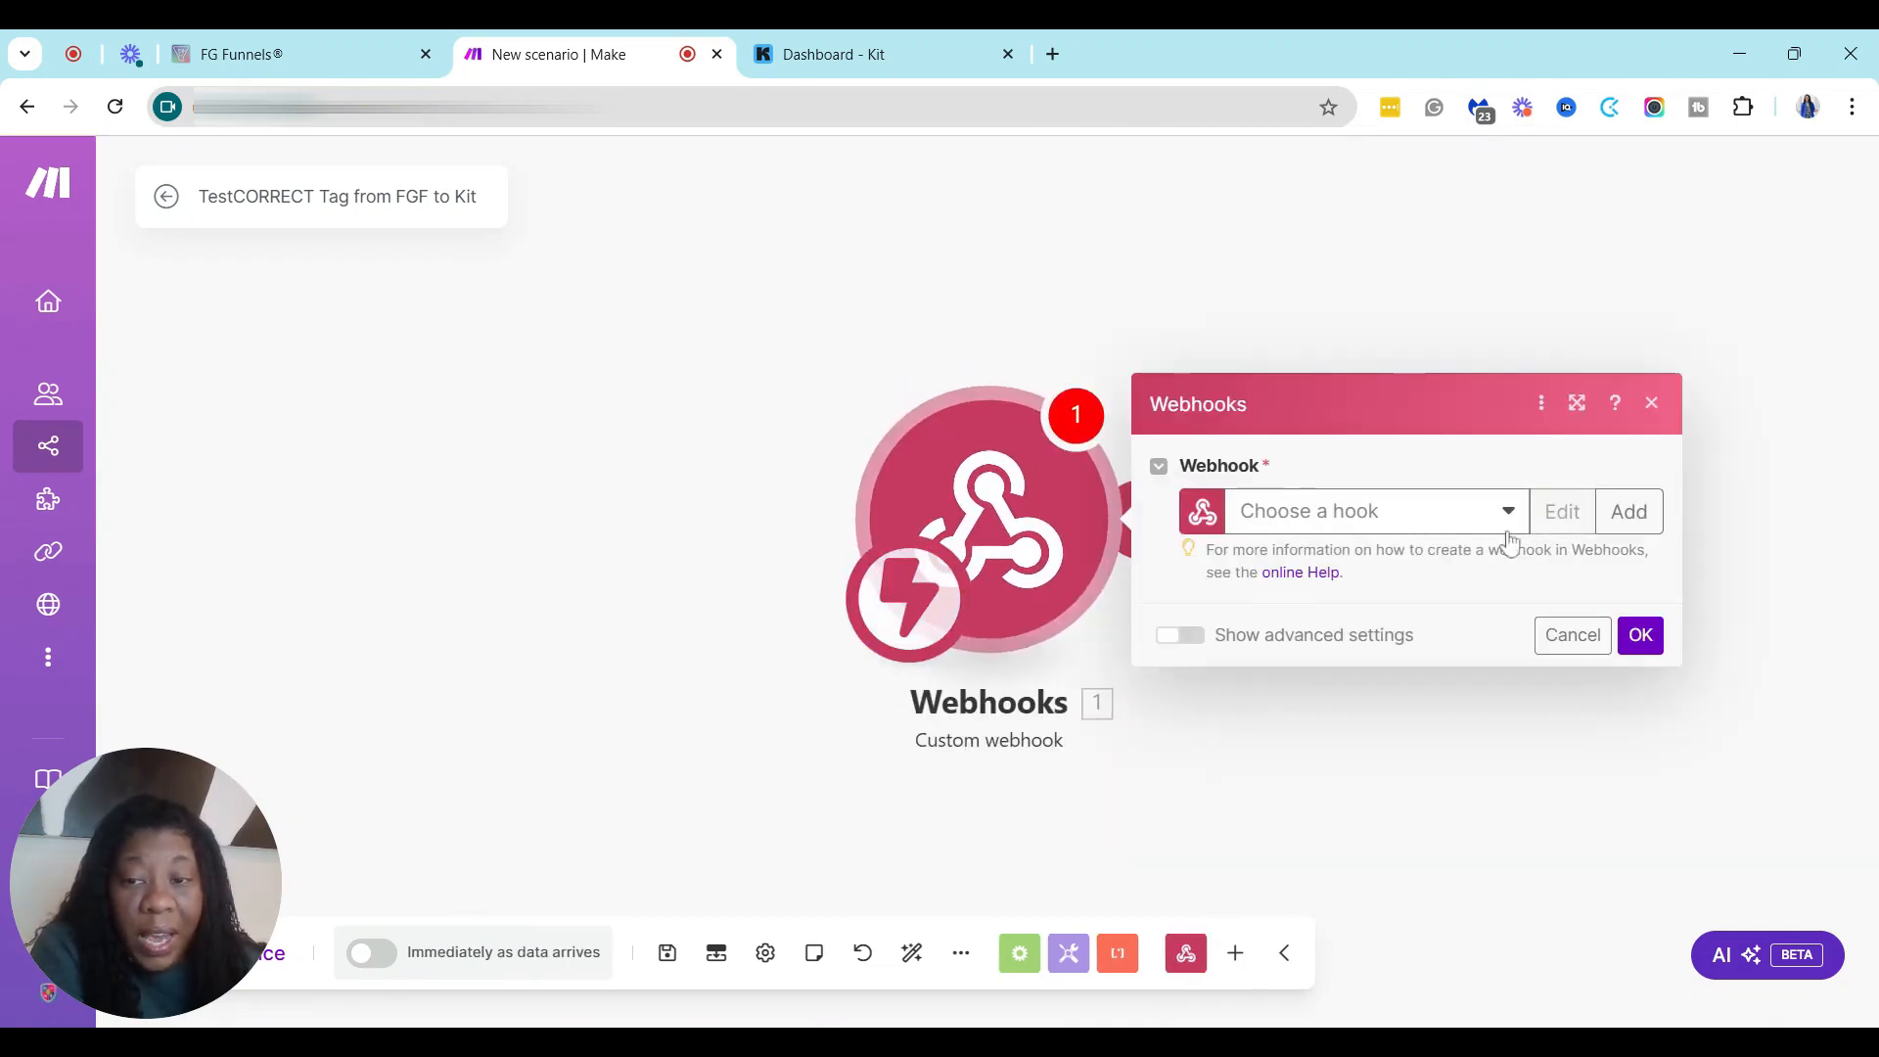
Create and save a new webhook for the trigger module, named "TestCORRECT Tag from FGF to Kit"
left_click(1632, 512)
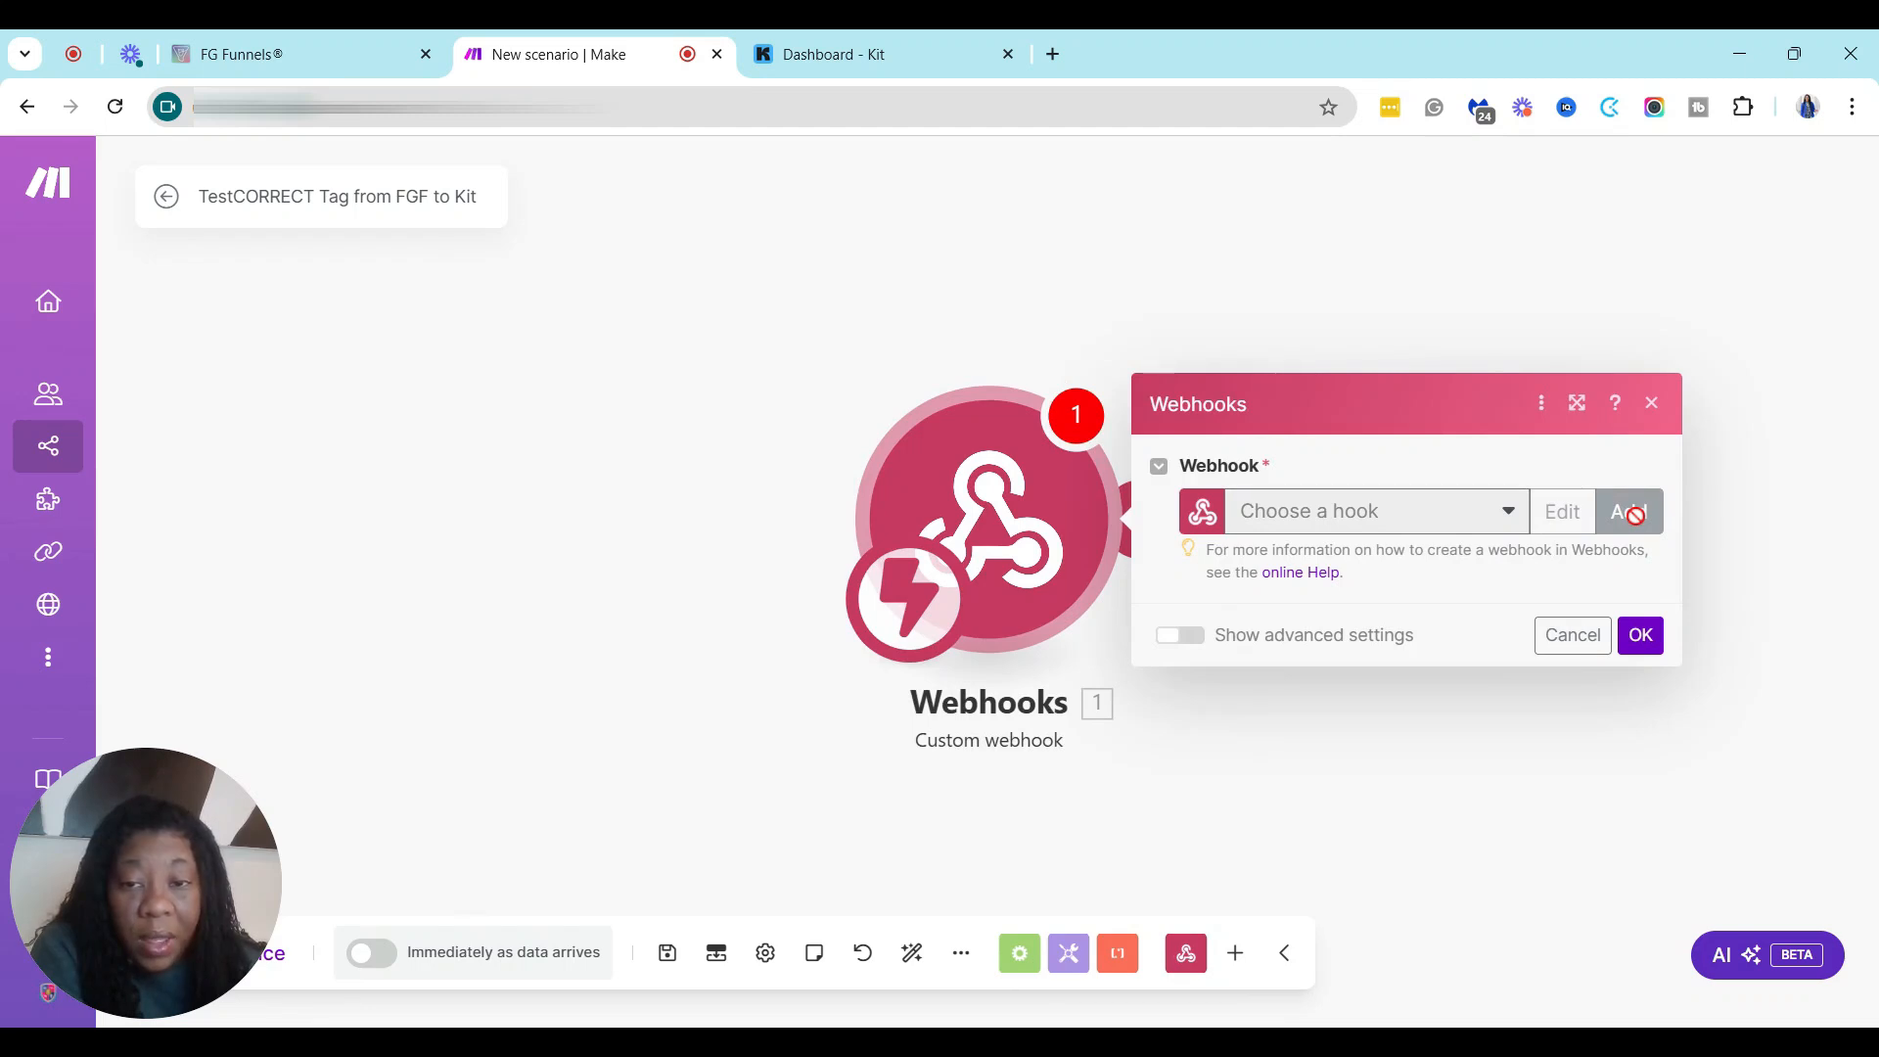
triple_click(1266, 413)
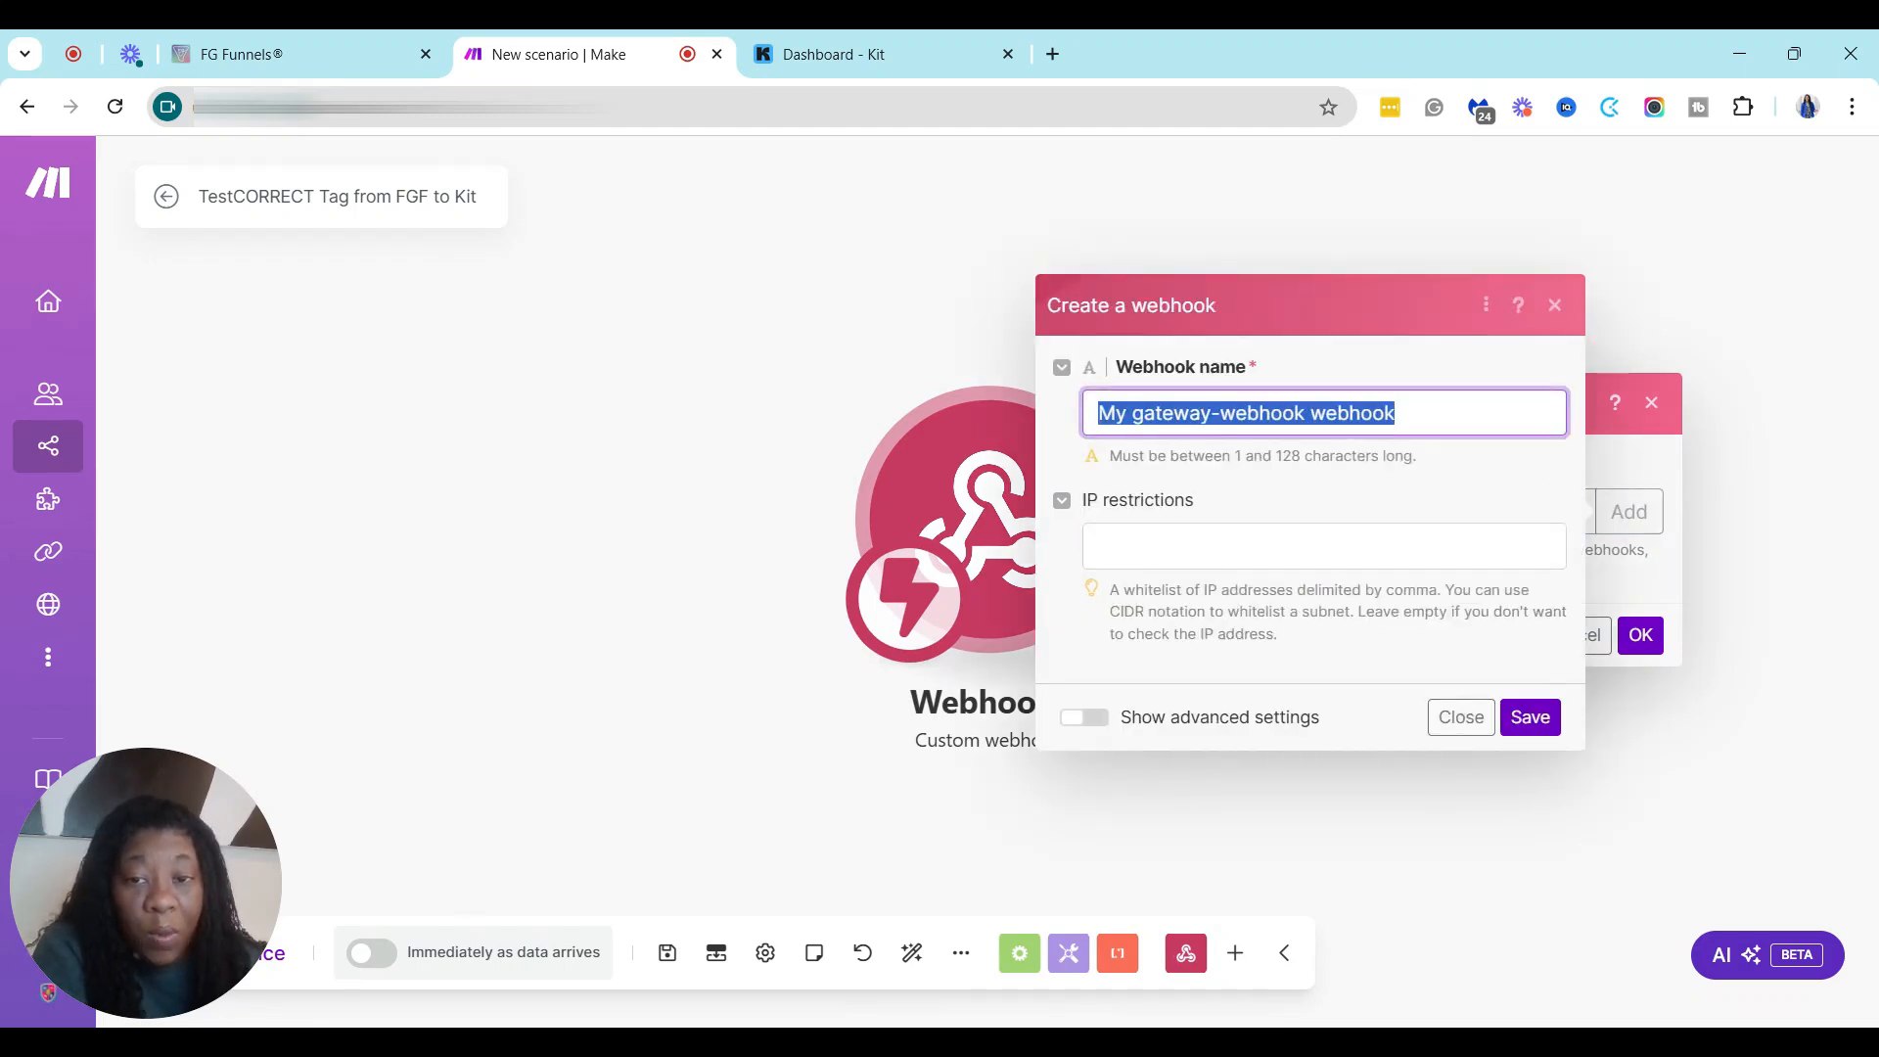
type("Tes")
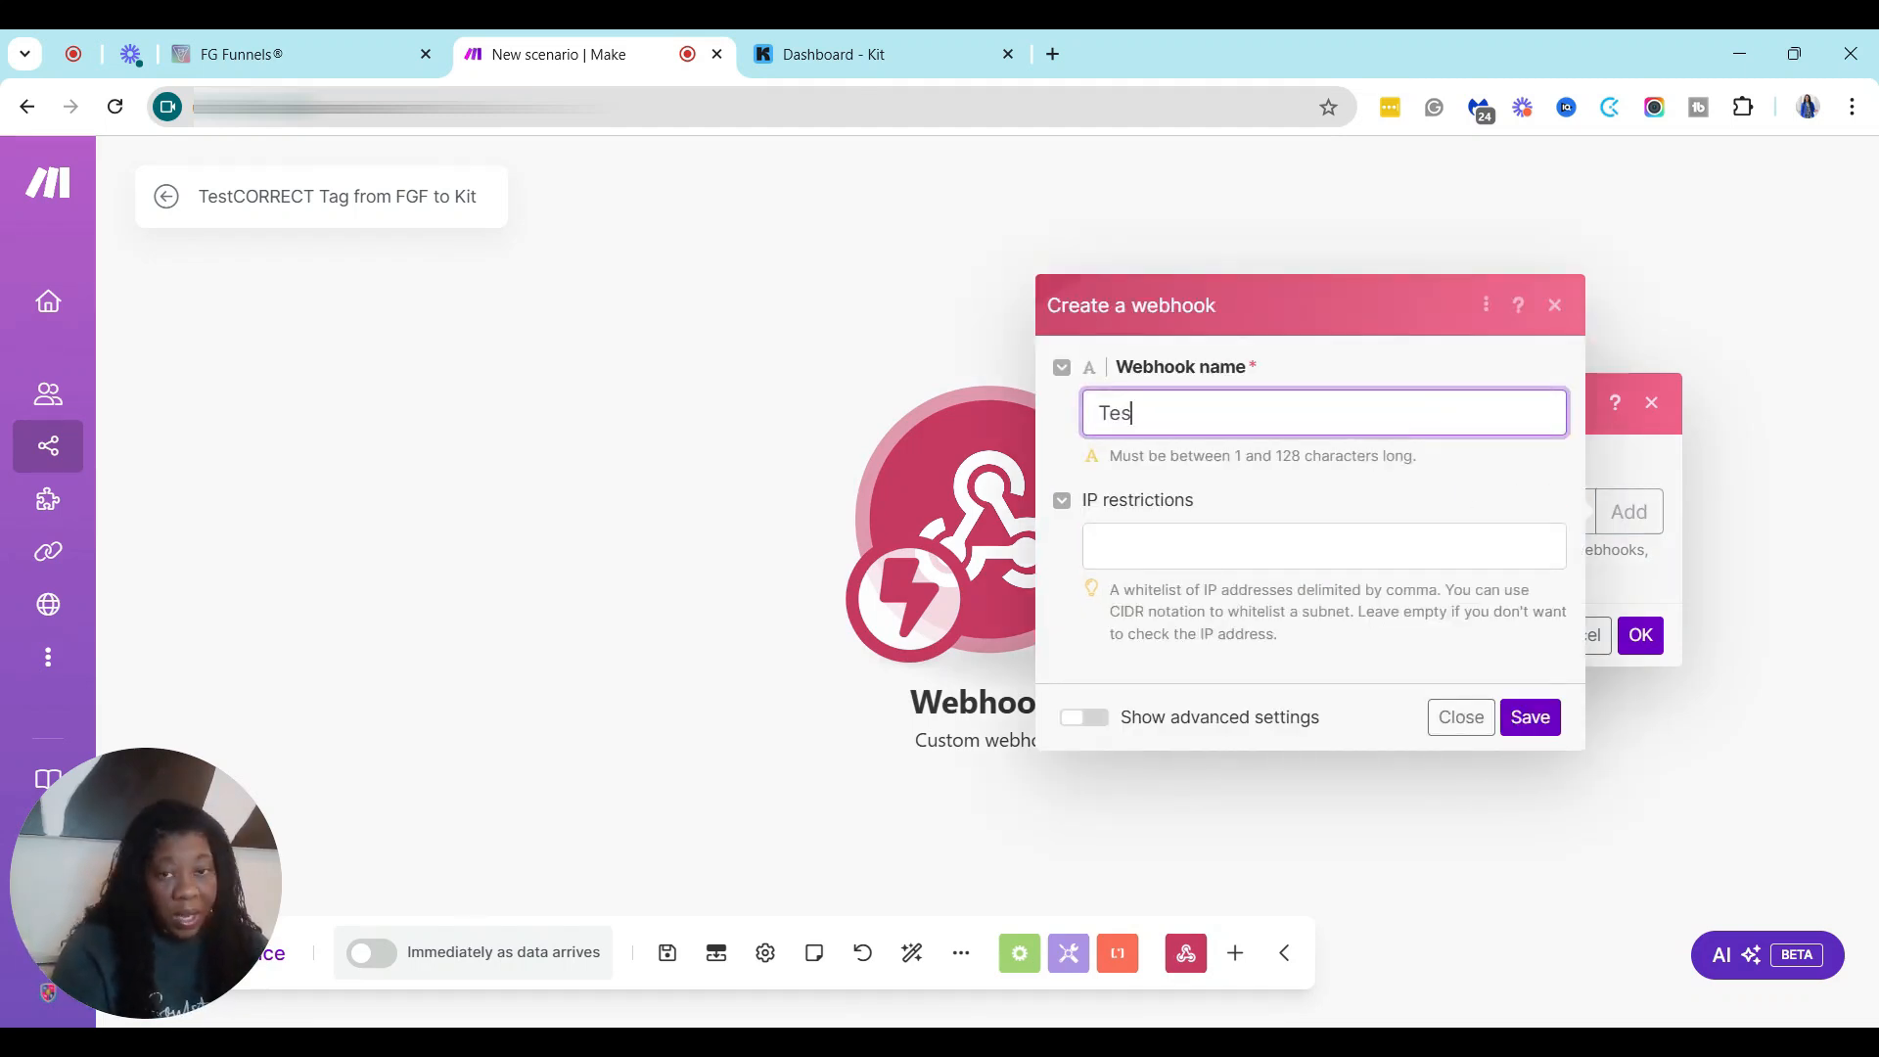
type("tCORRECT ")
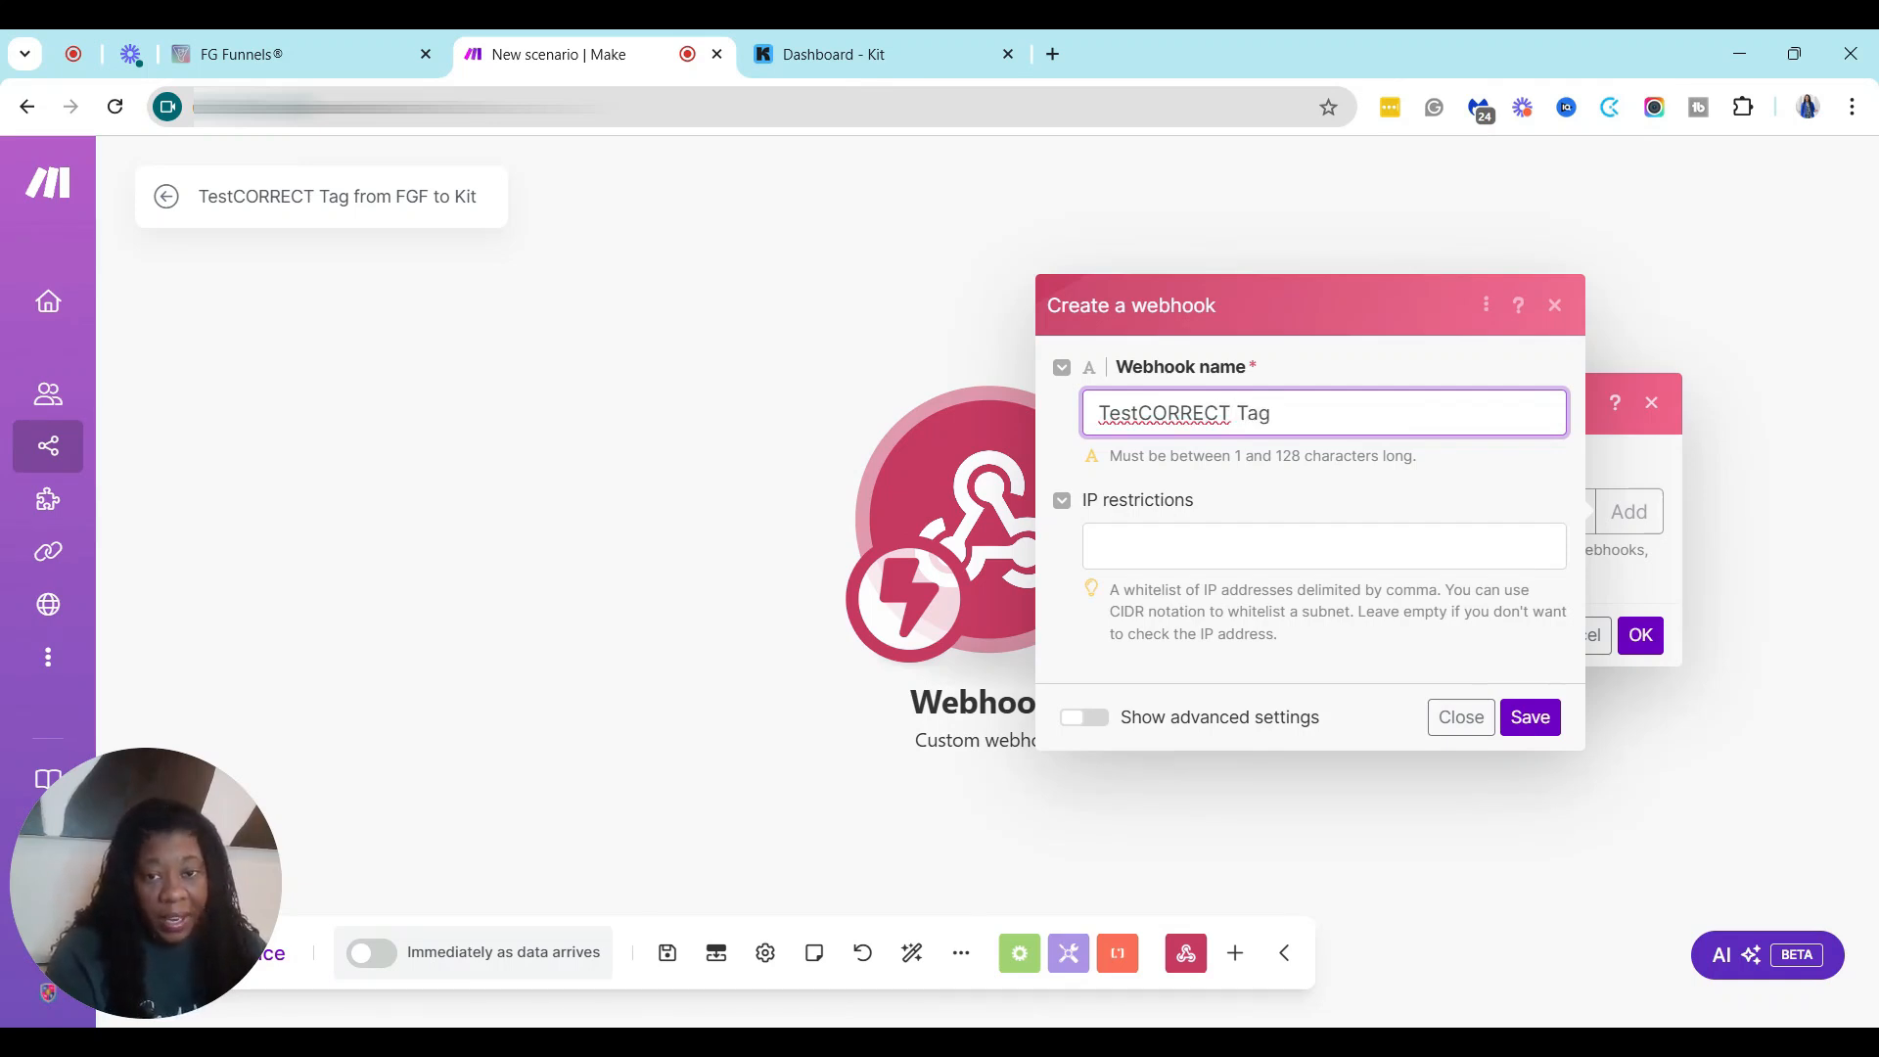
type("Tag ")
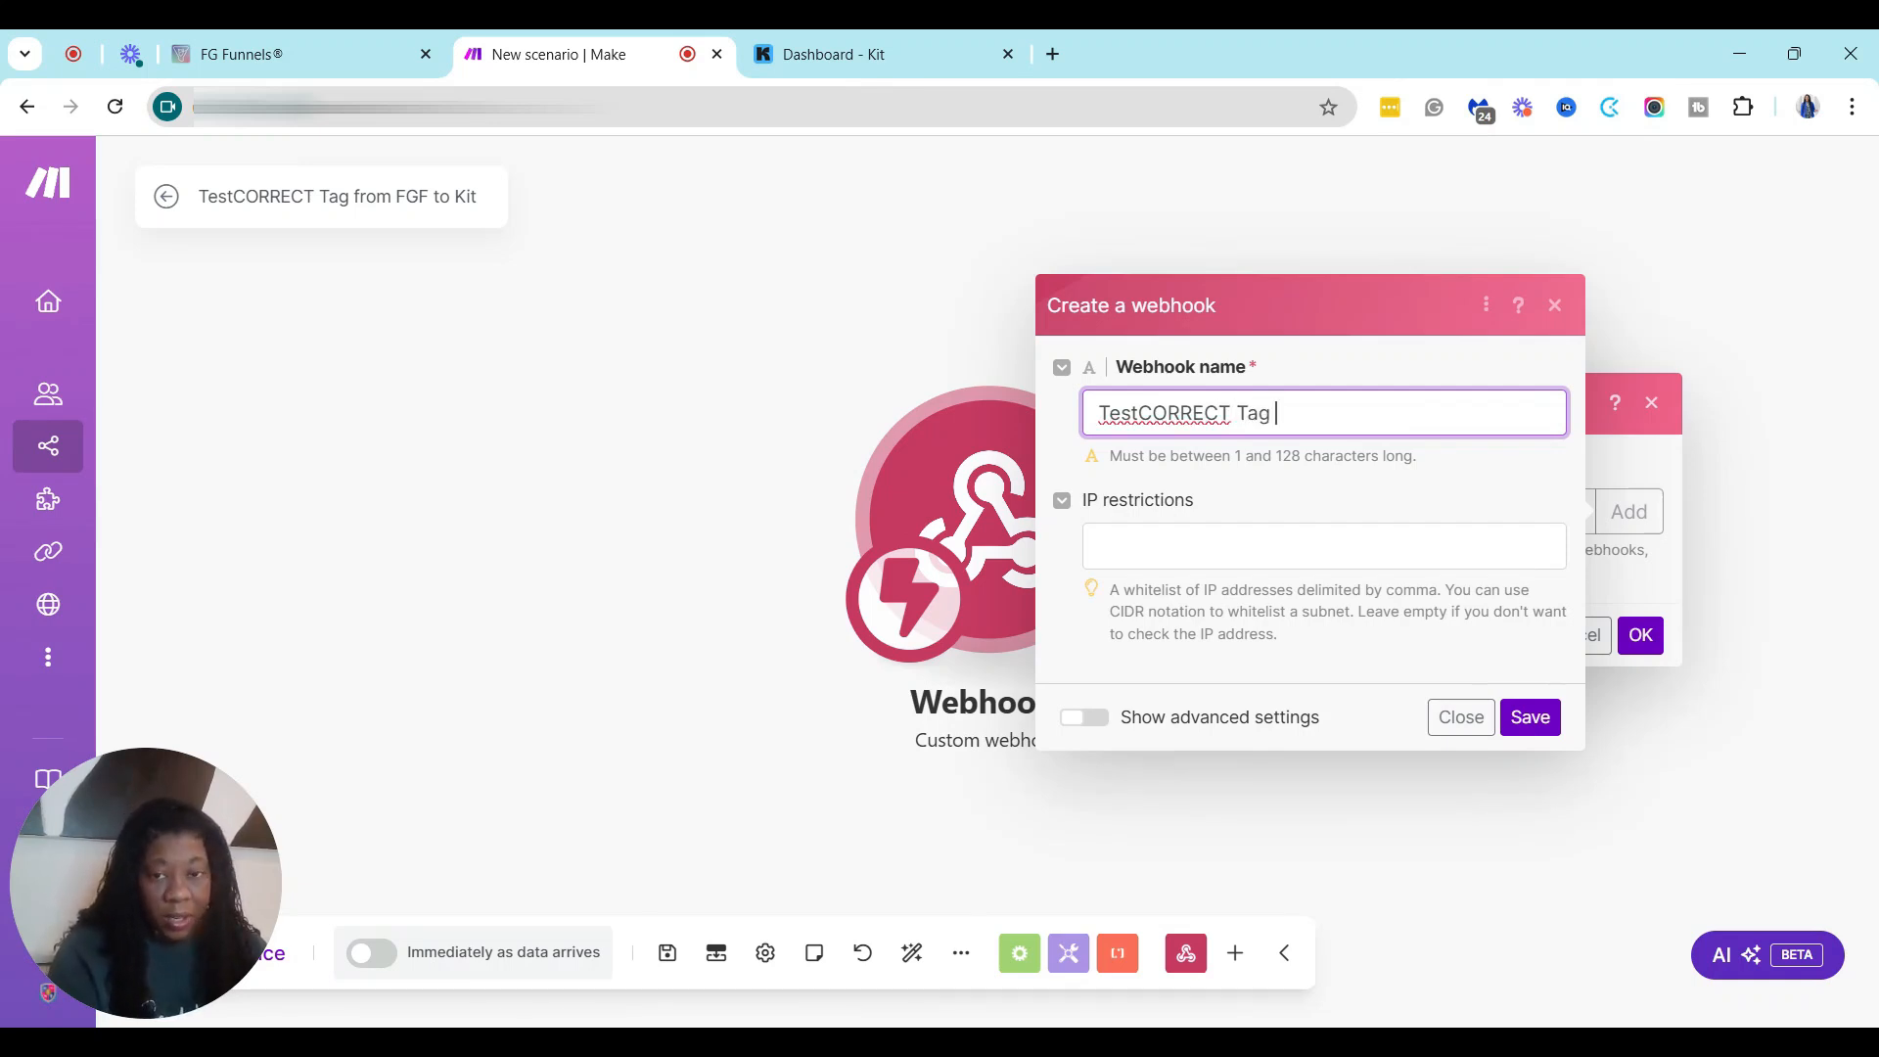
type("from FGF to Kit")
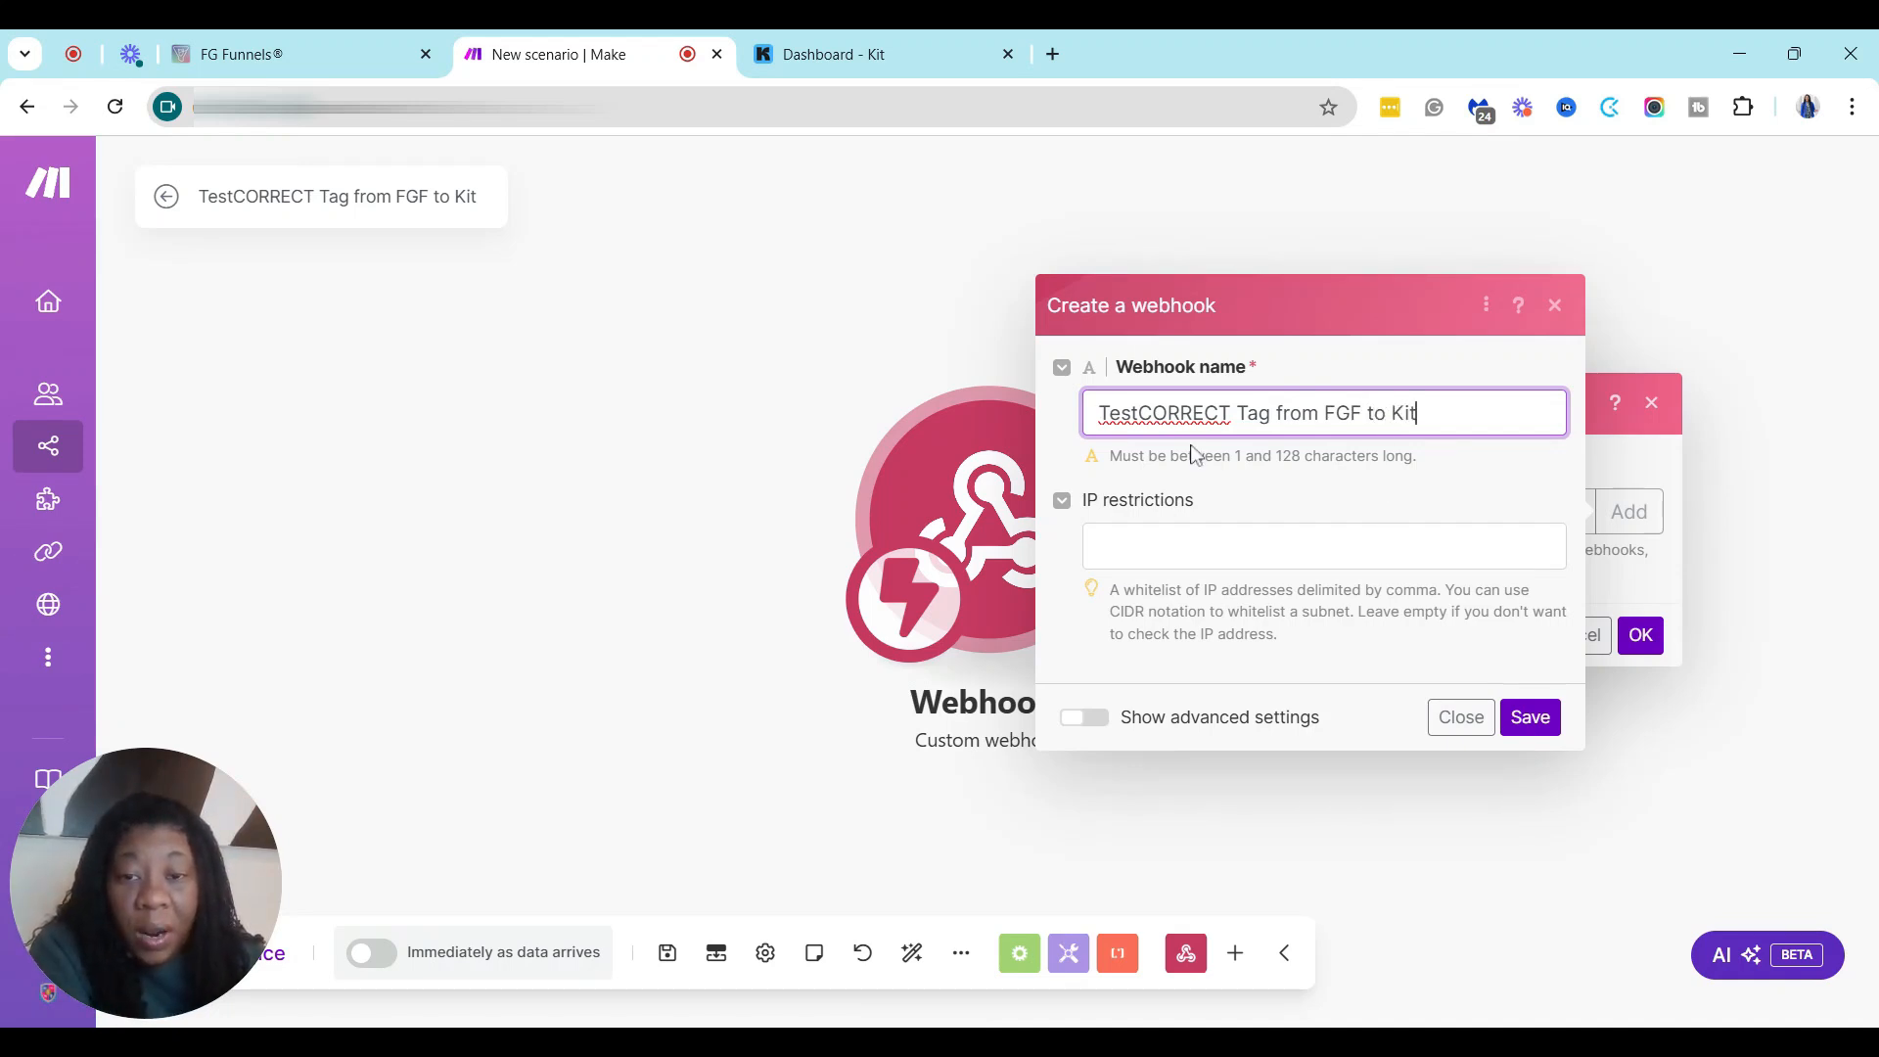
left_click(1533, 720)
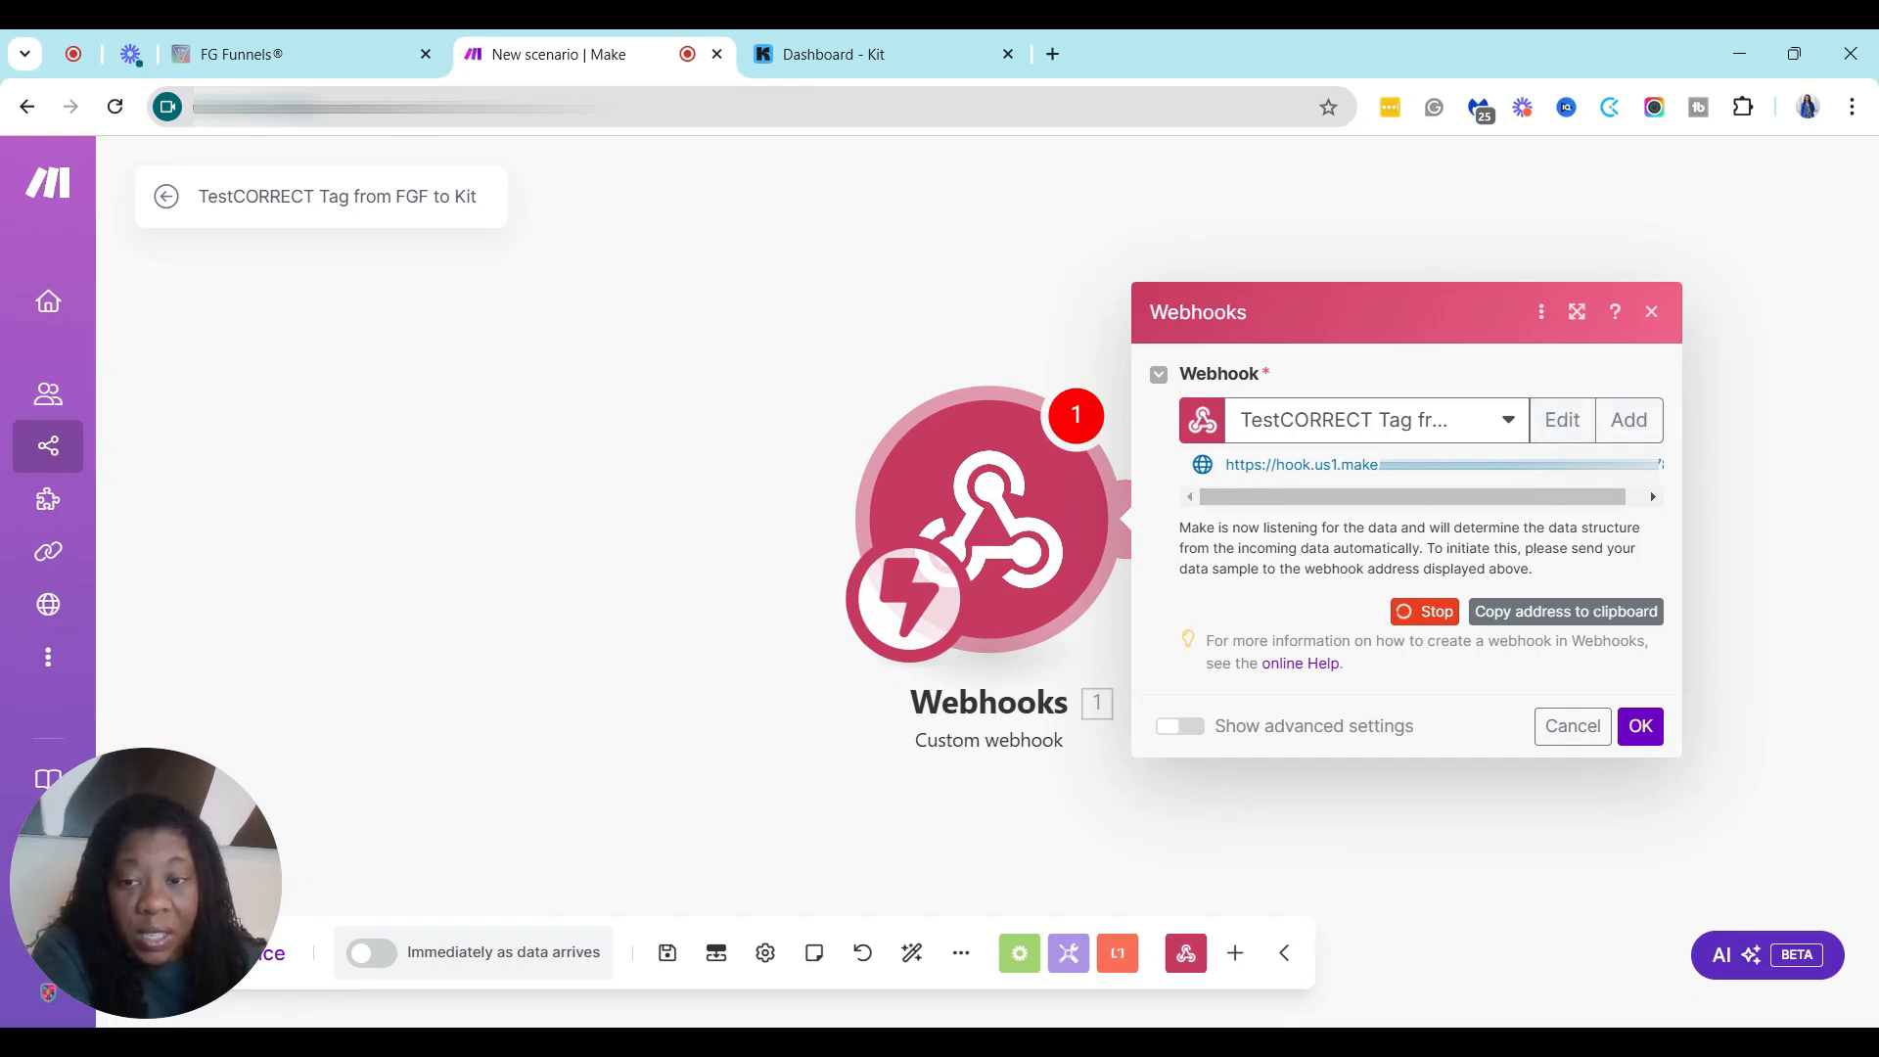
Copy the new webhook's address from Make and paste it as the URL of the webhook action in FG Funnels
left_click(1585, 623)
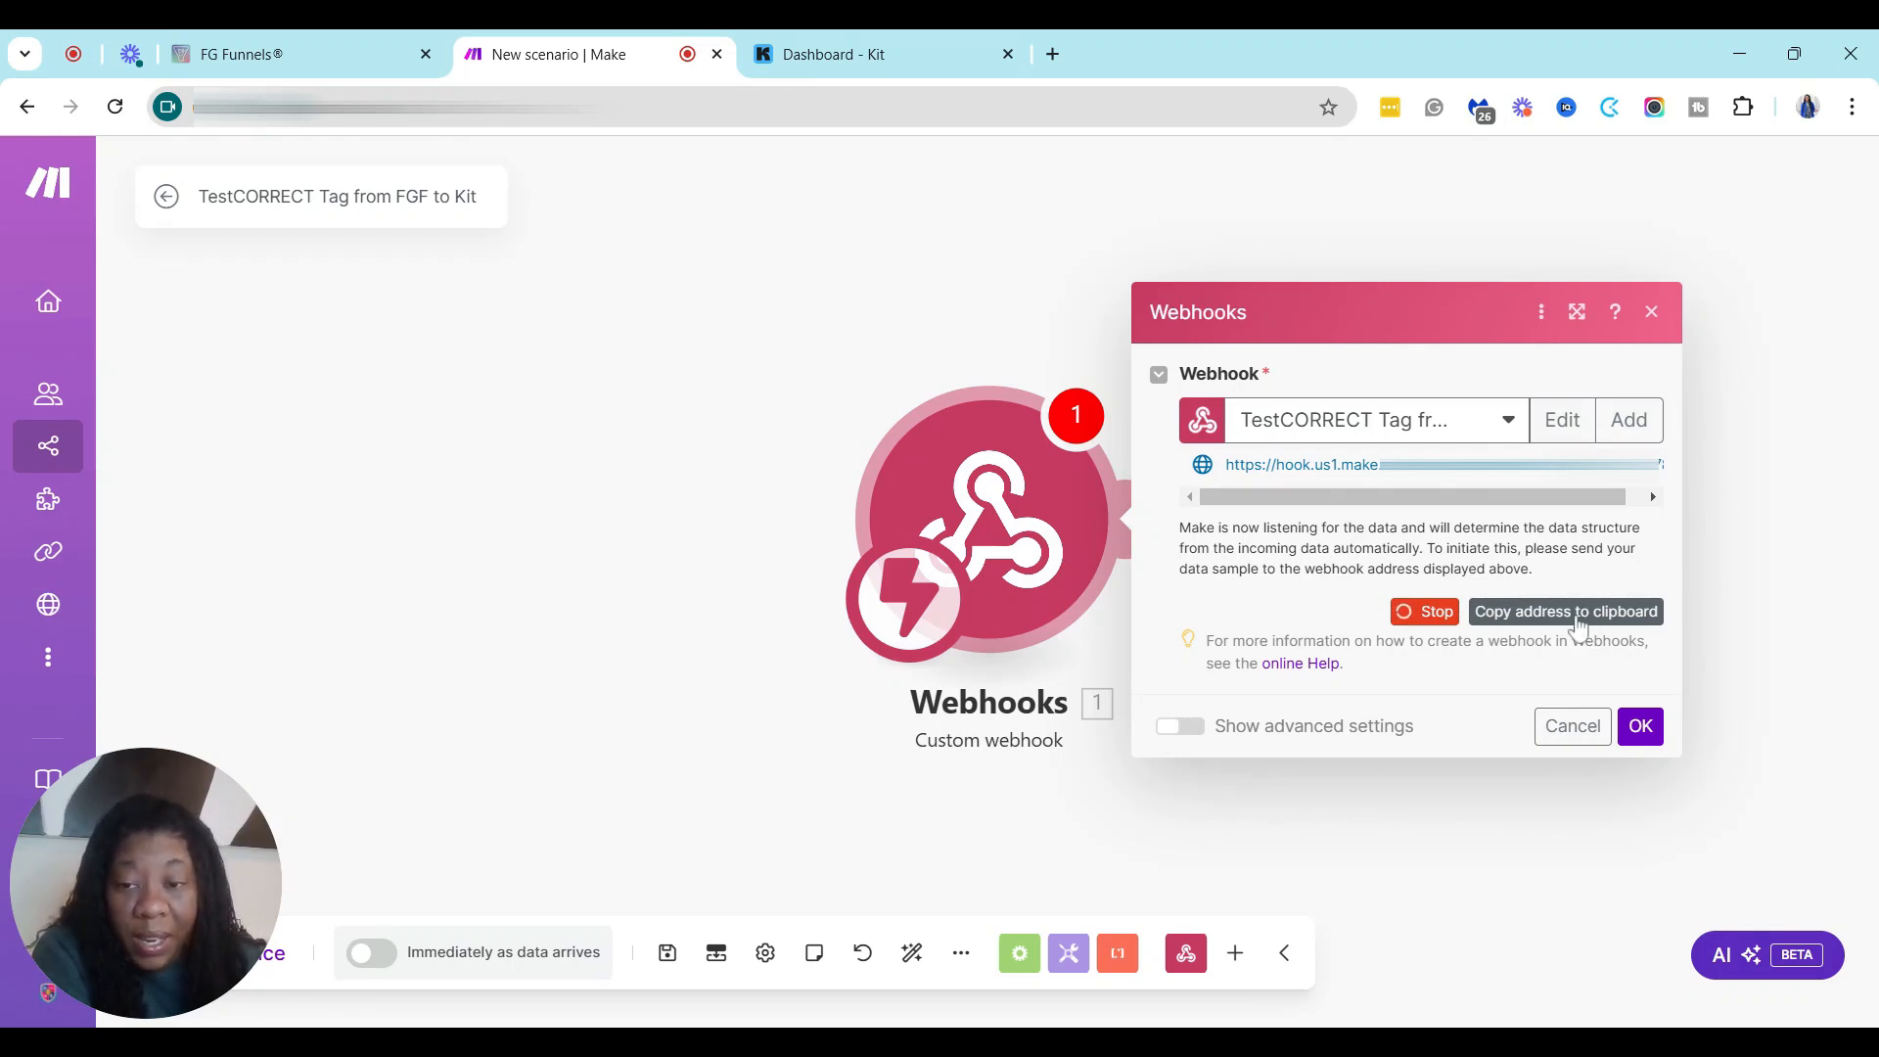
left_click(1571, 624)
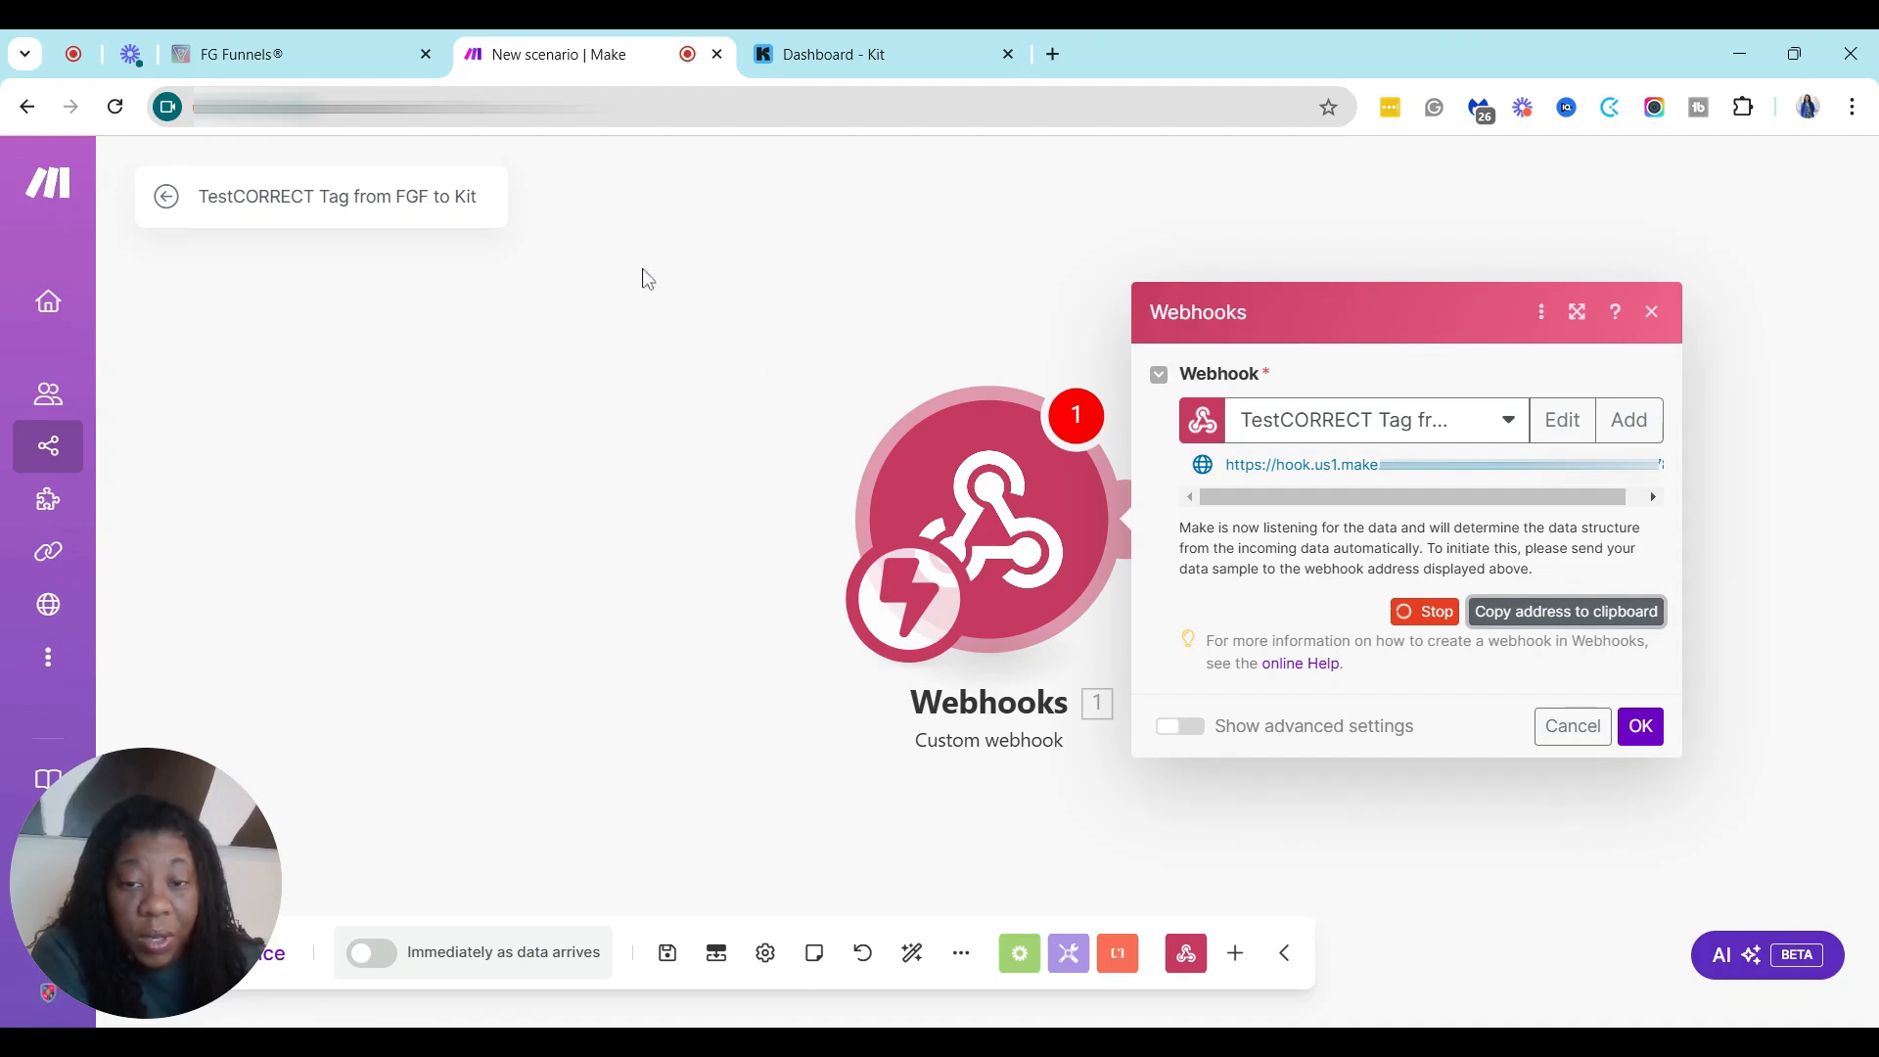
left_click(192, 63)
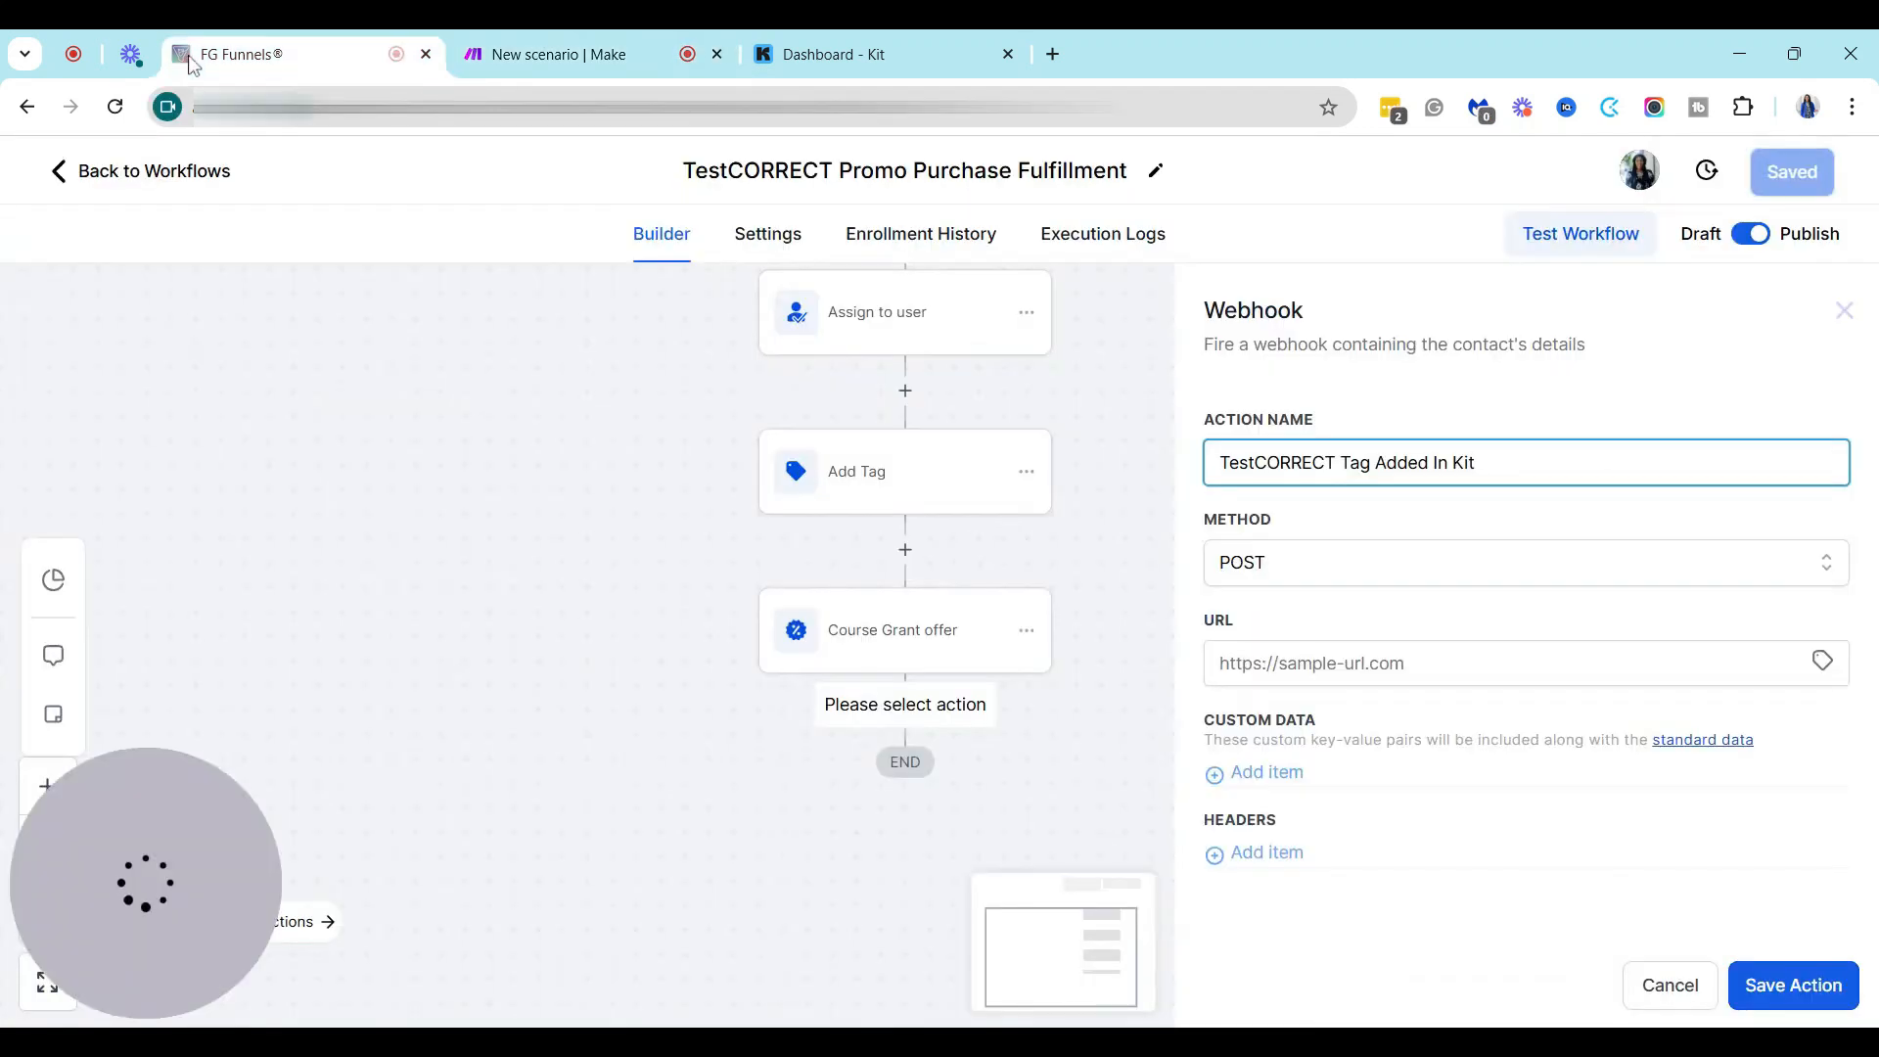
left_click(1347, 663)
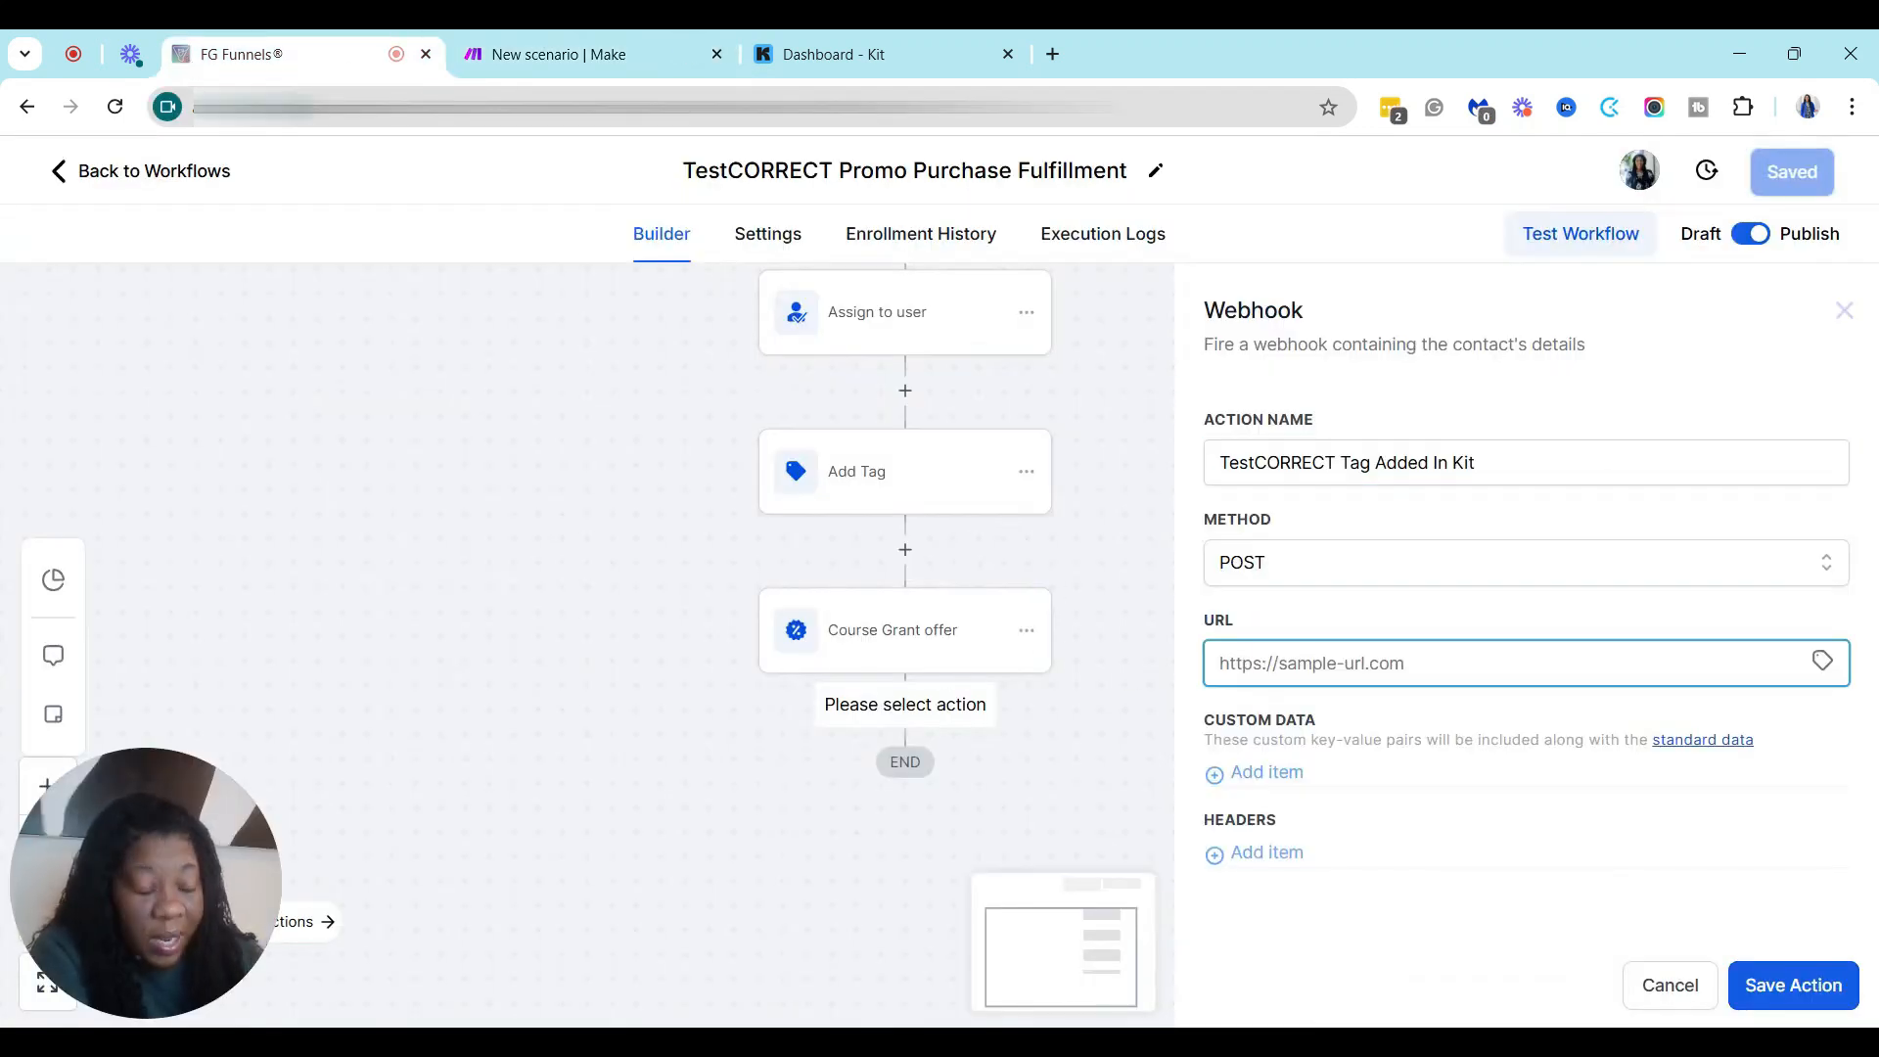
key("ctrl+v")
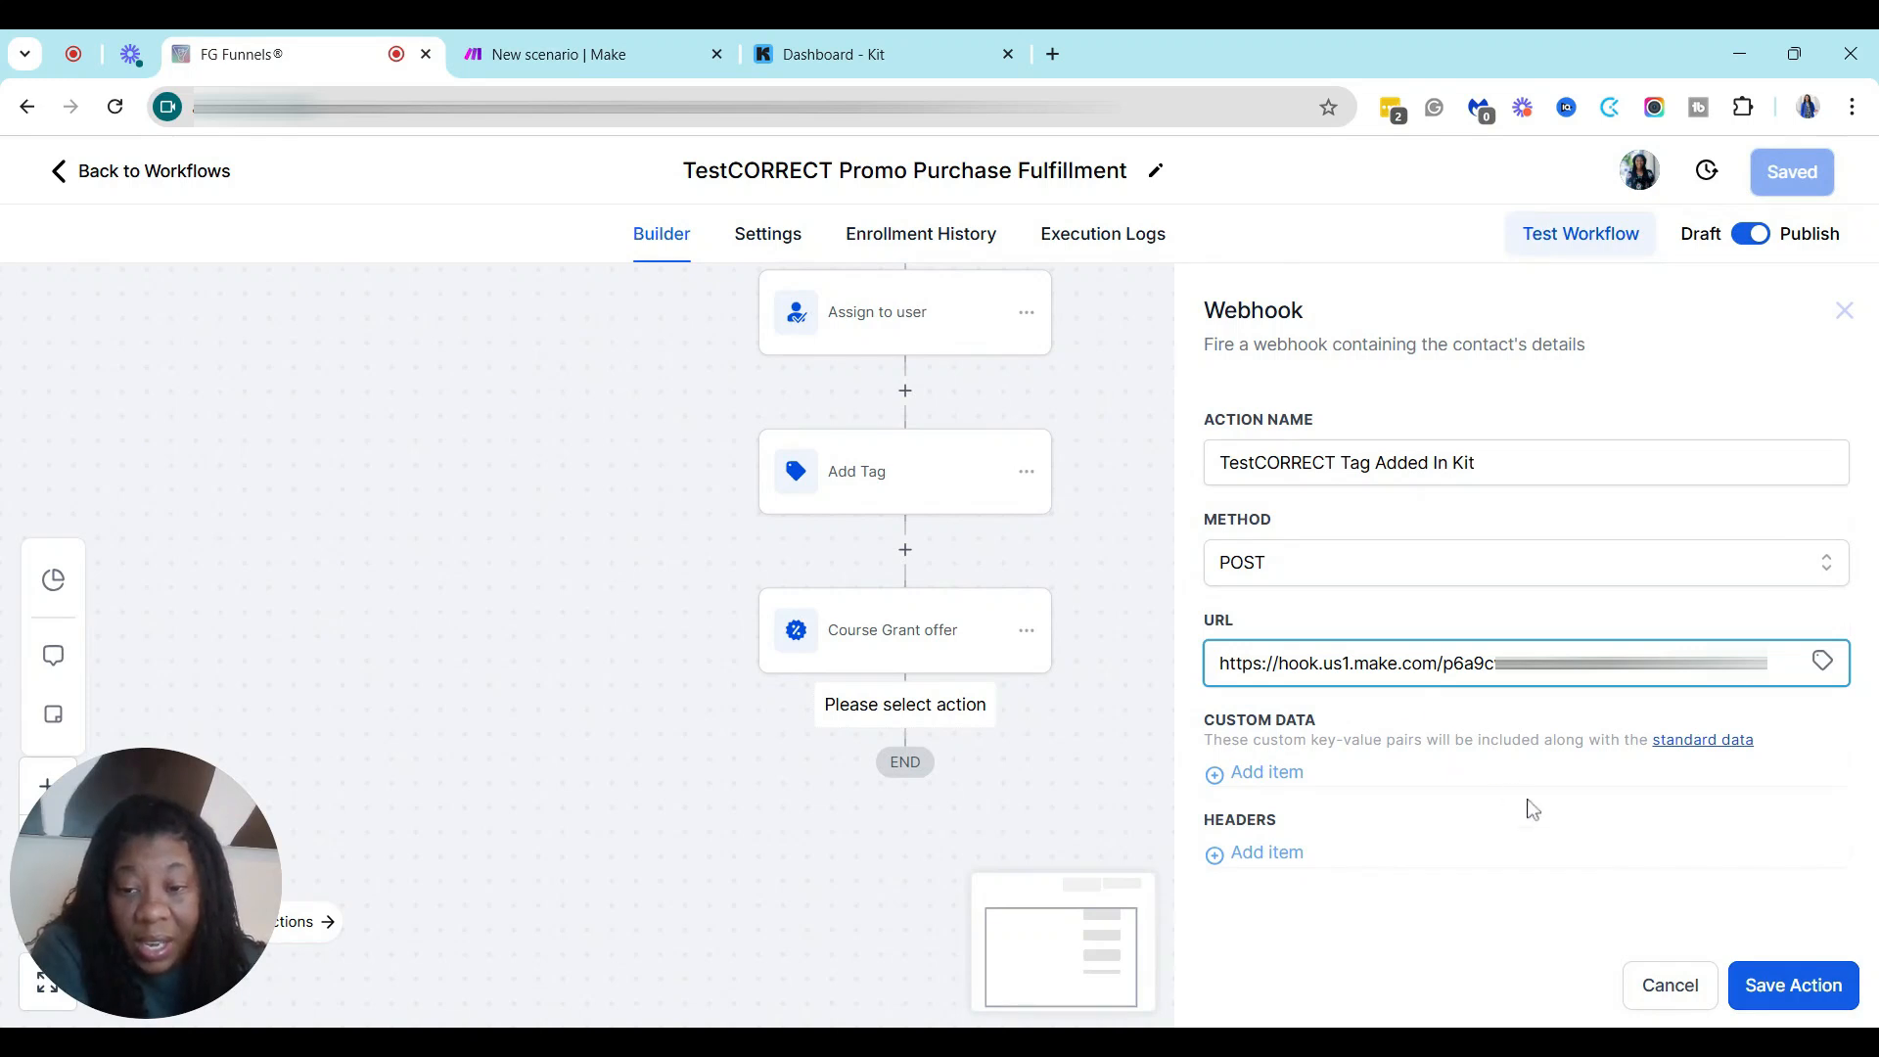
Save the "TestCORRECT Tag Added In Kit" webhook action and the purchase fulfillment workflow
left_click(1792, 989)
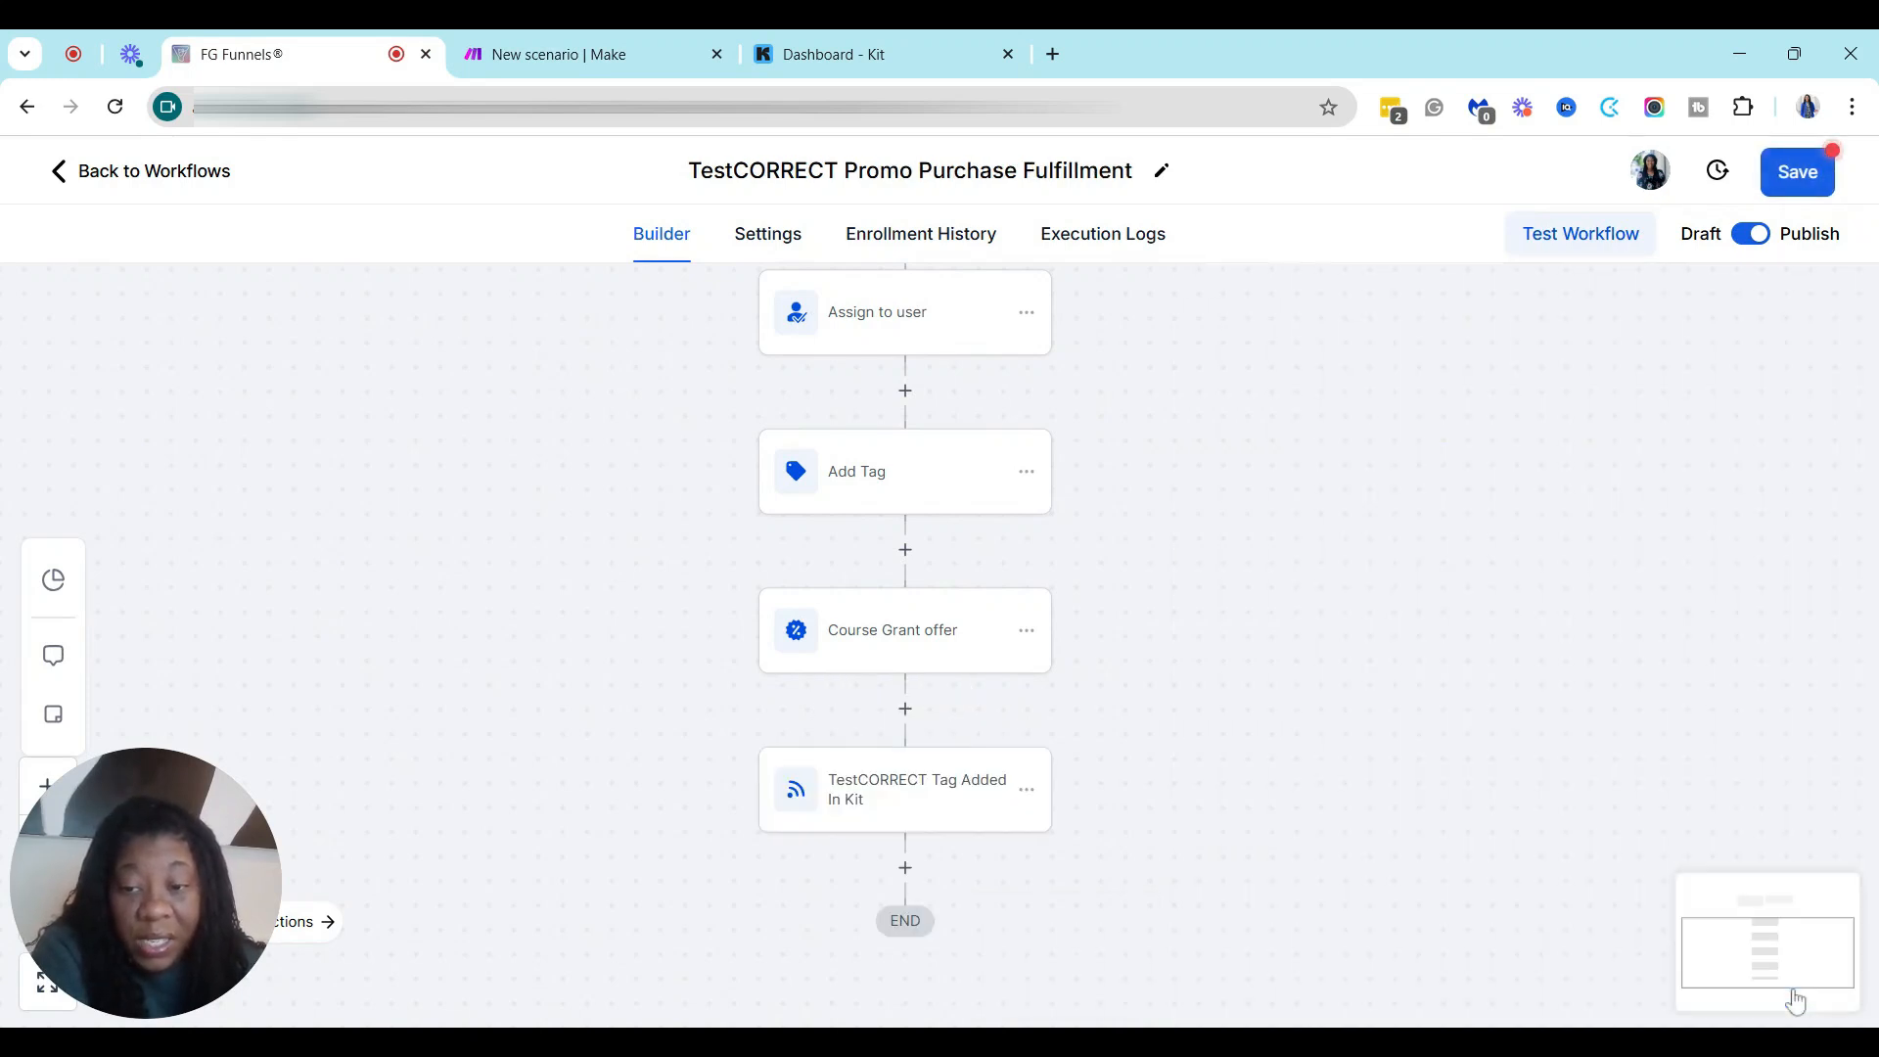
left_click(1790, 188)
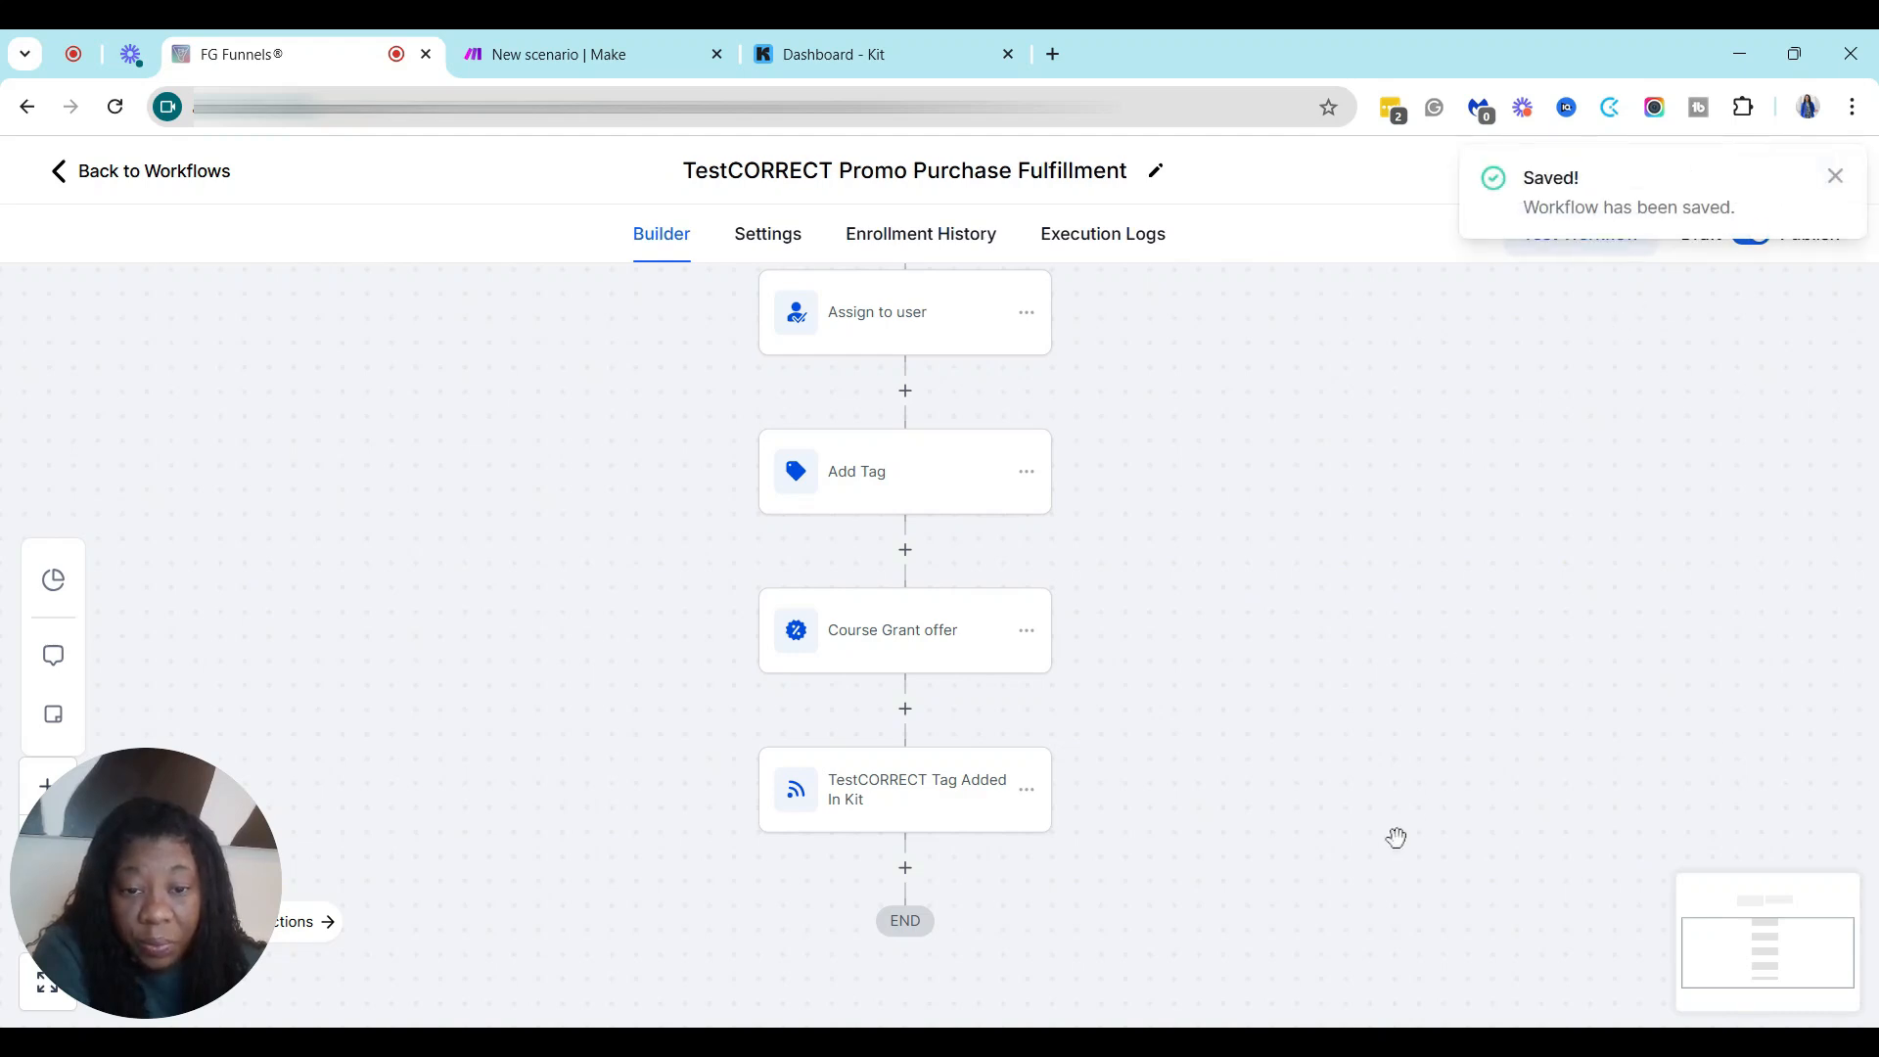
left_click(1835, 178)
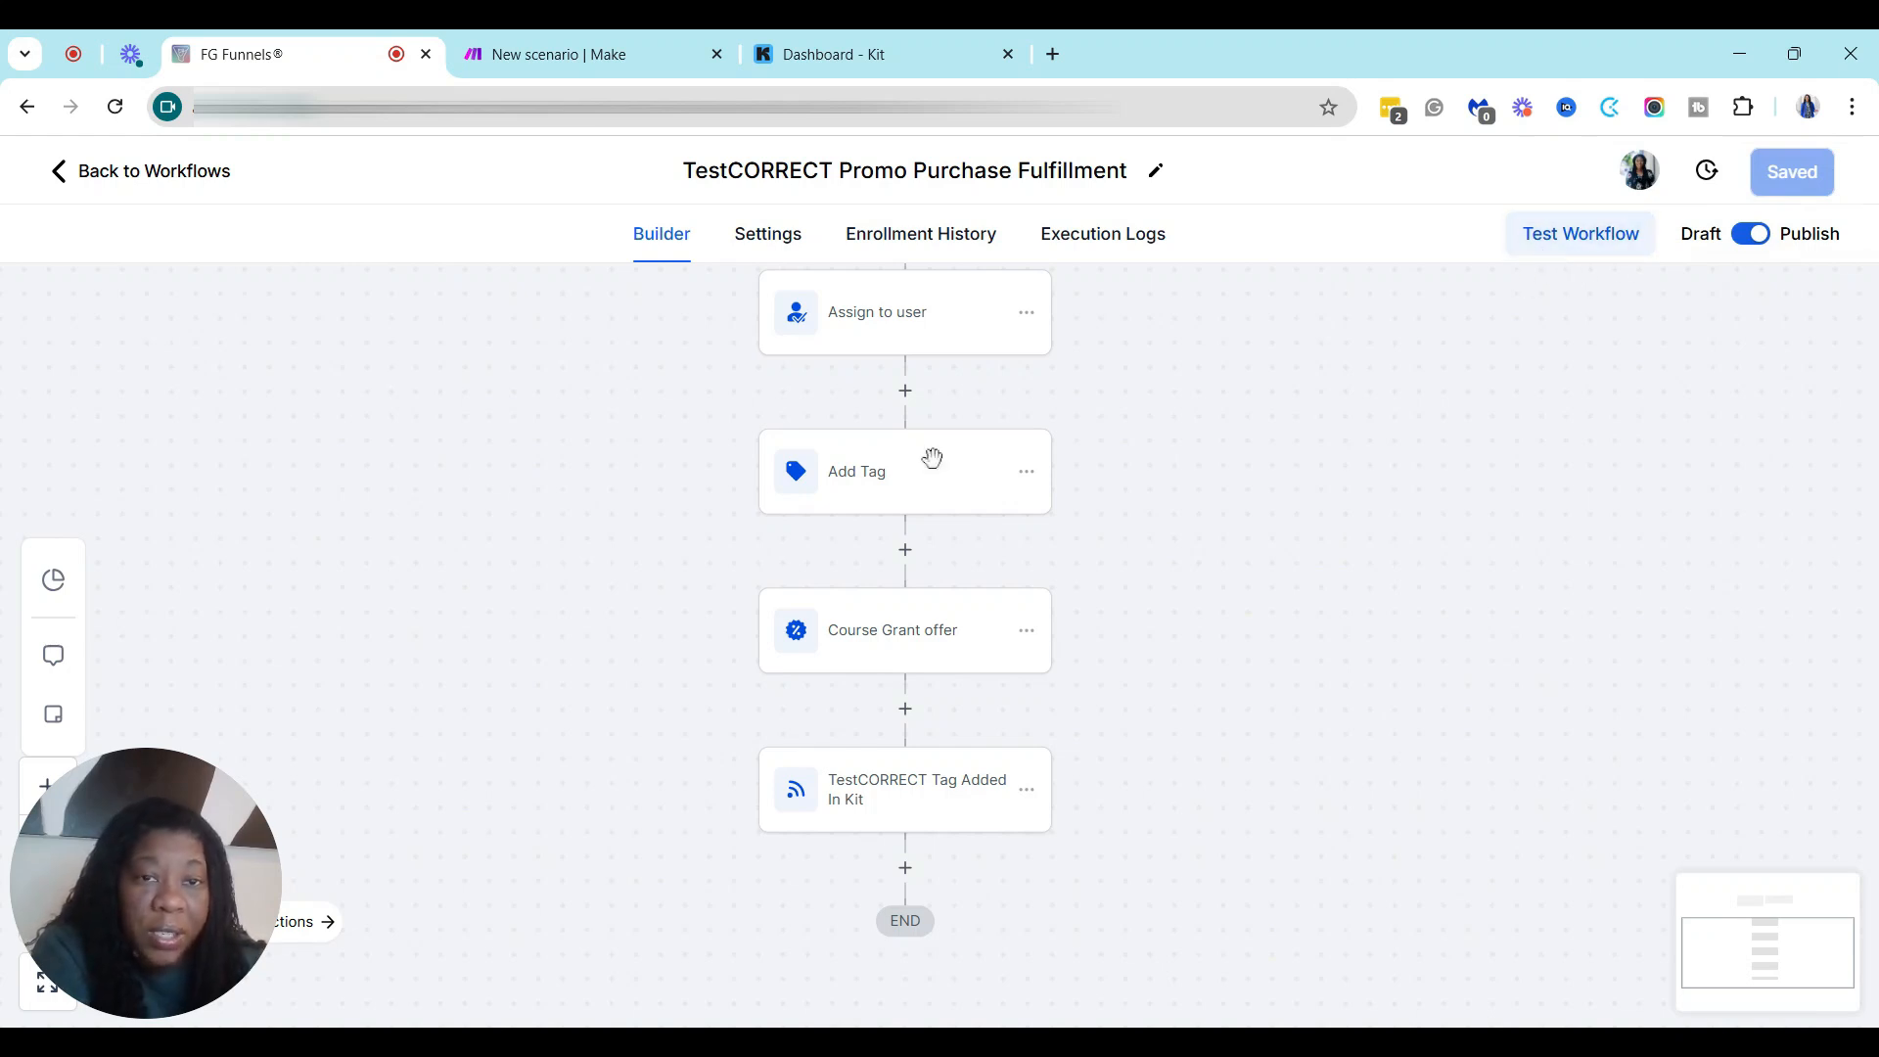
Check the webhook listener in Make, return to FG Funnels and run a workflow test with one existing contact selected
left_click(525, 59)
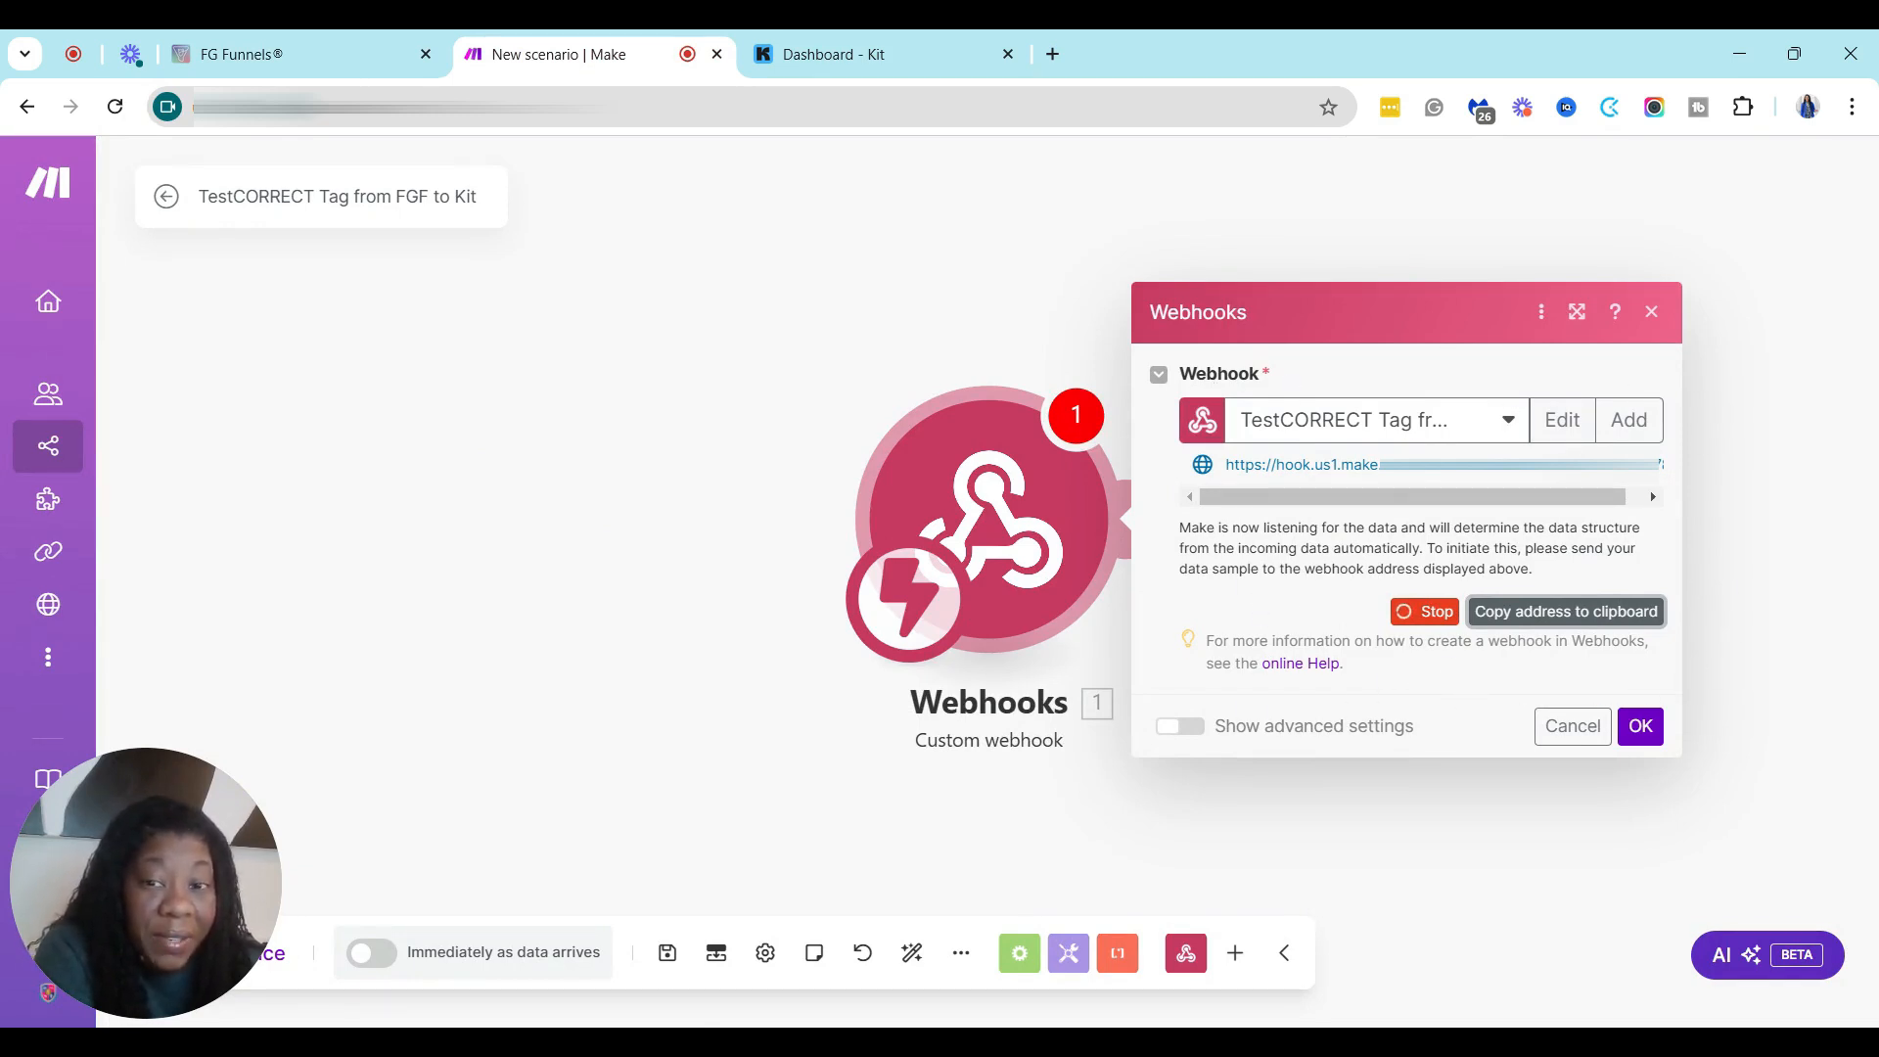
left_click(326, 69)
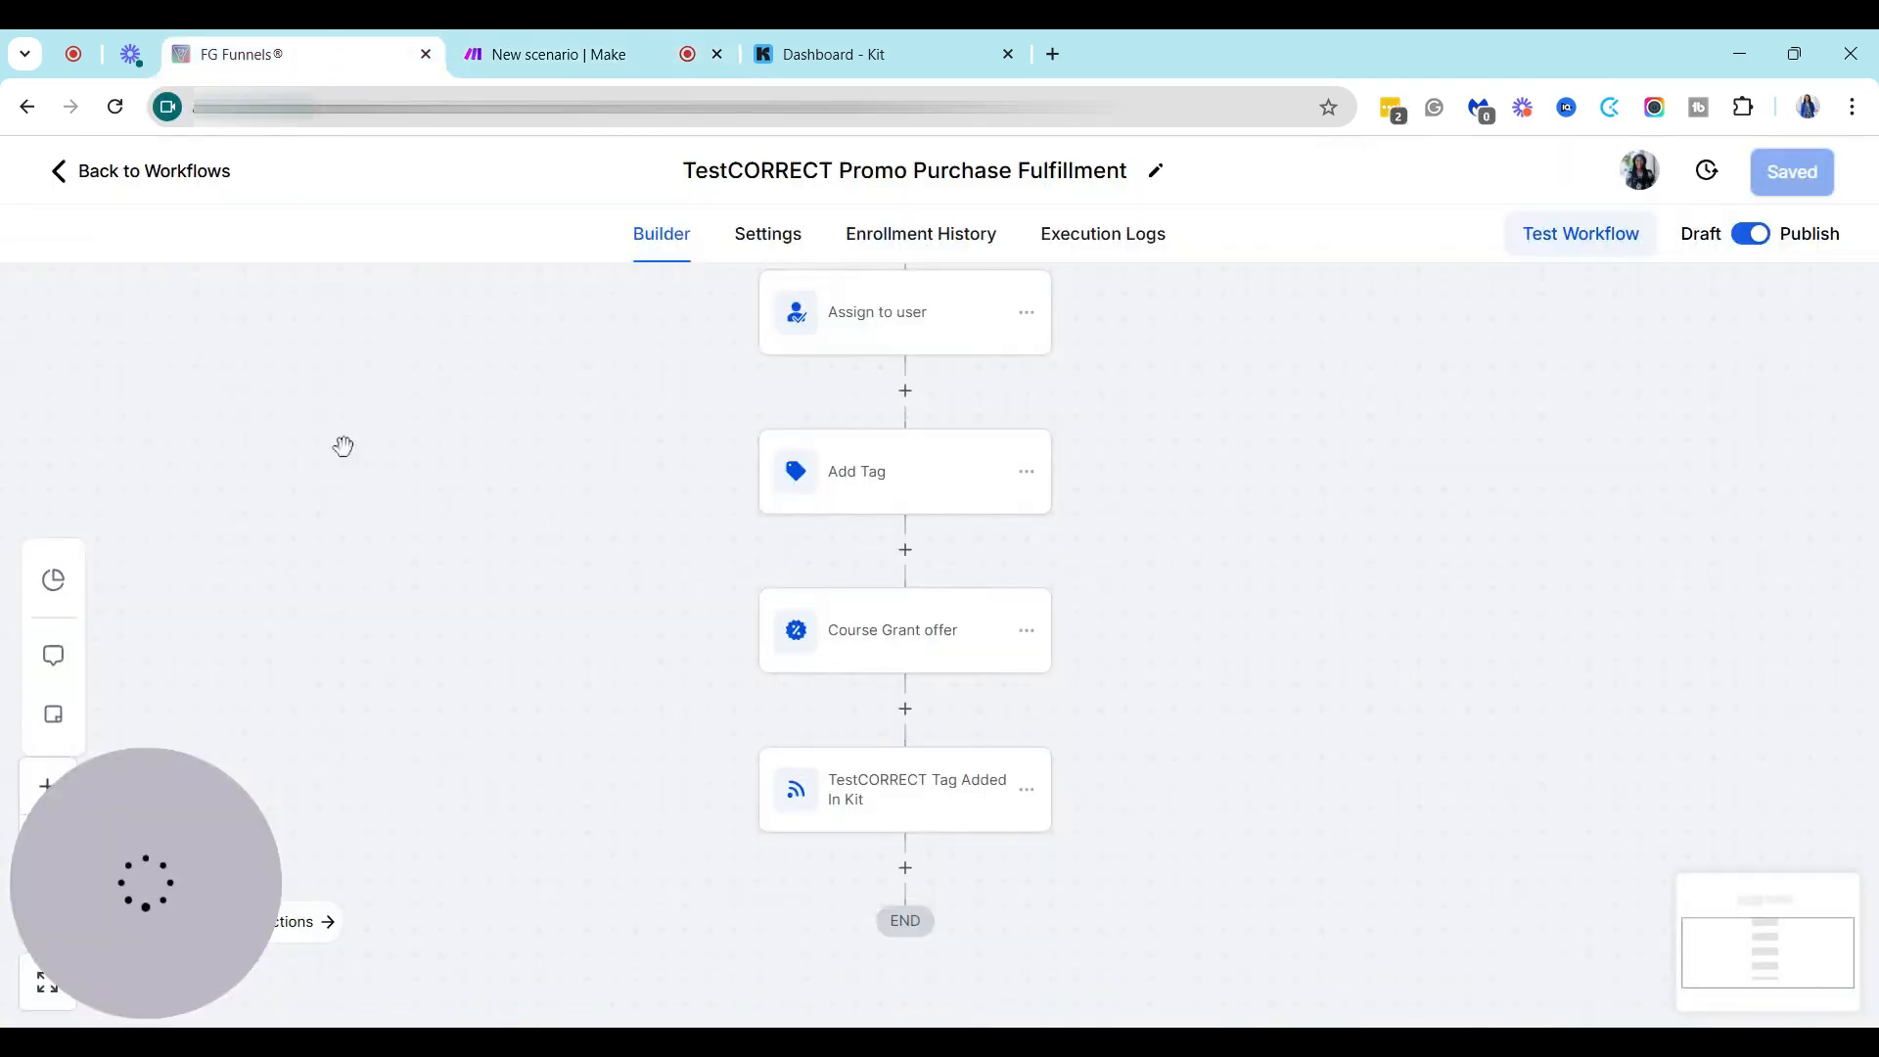
left_click(1603, 253)
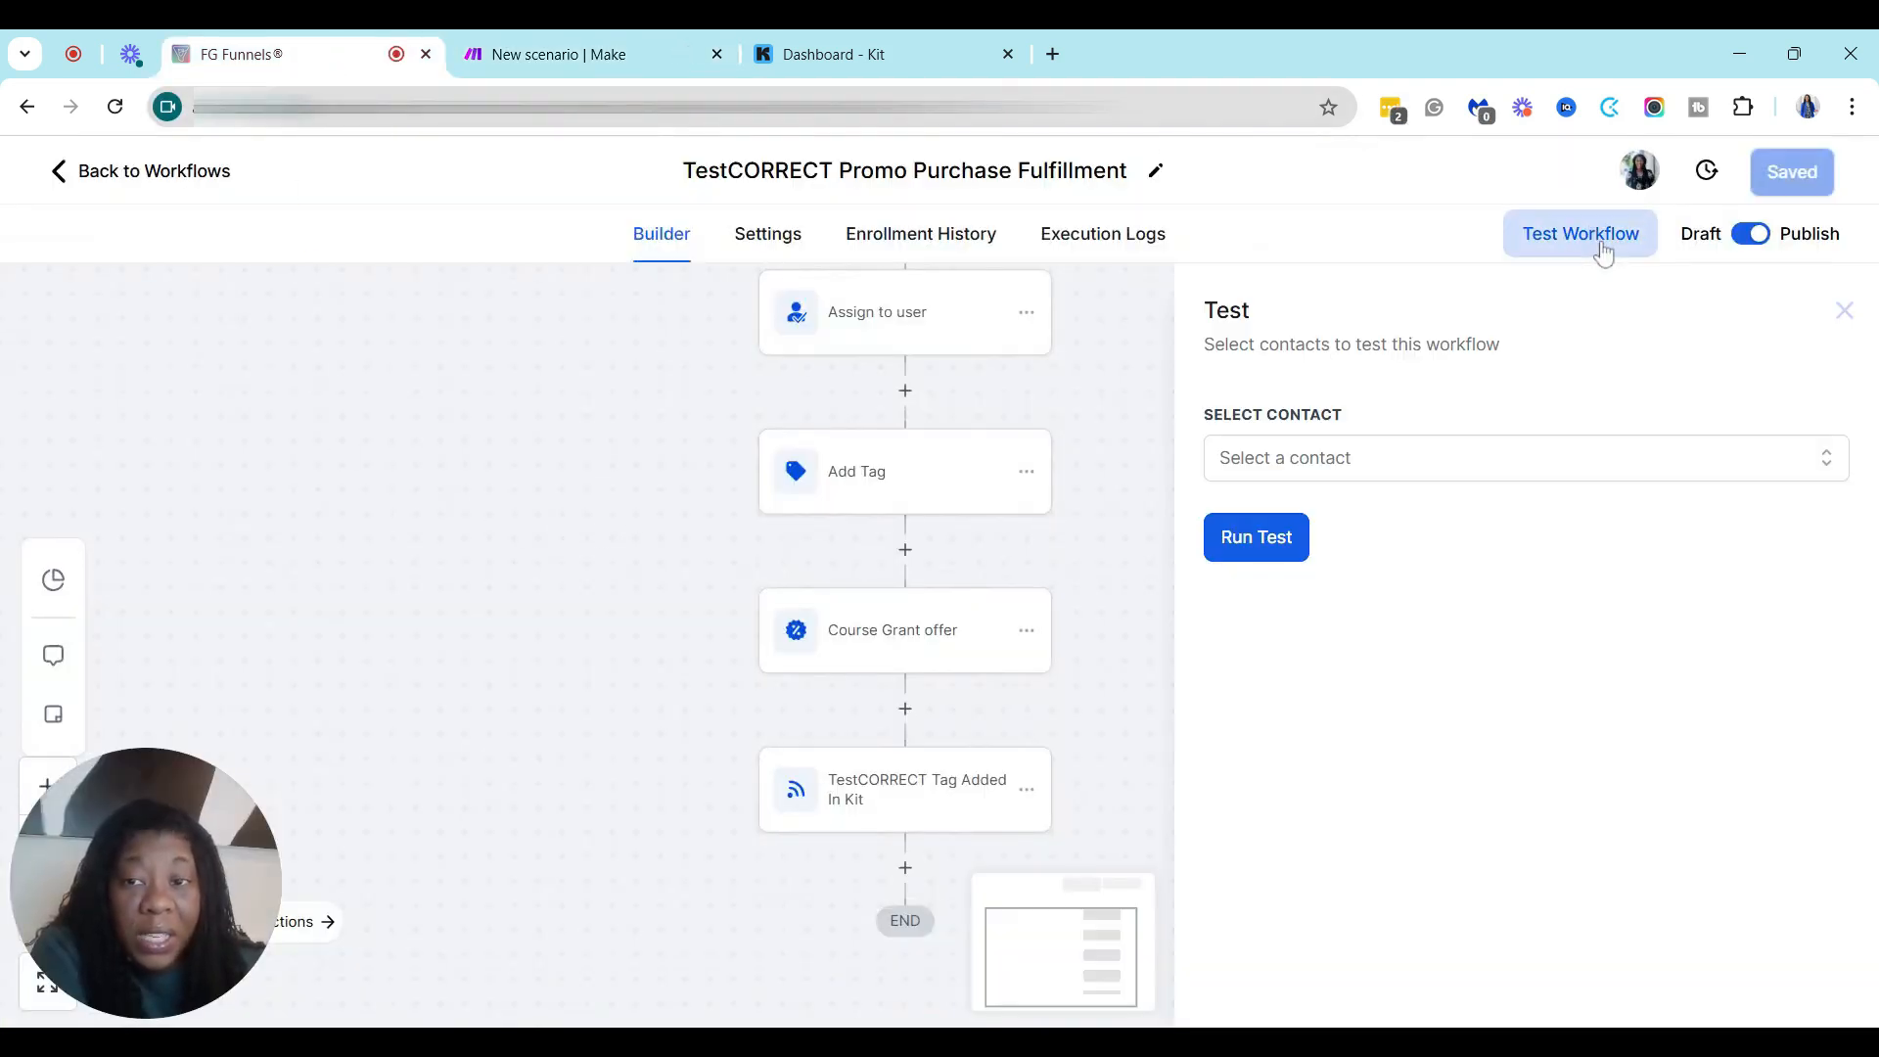
left_click(1527, 458)
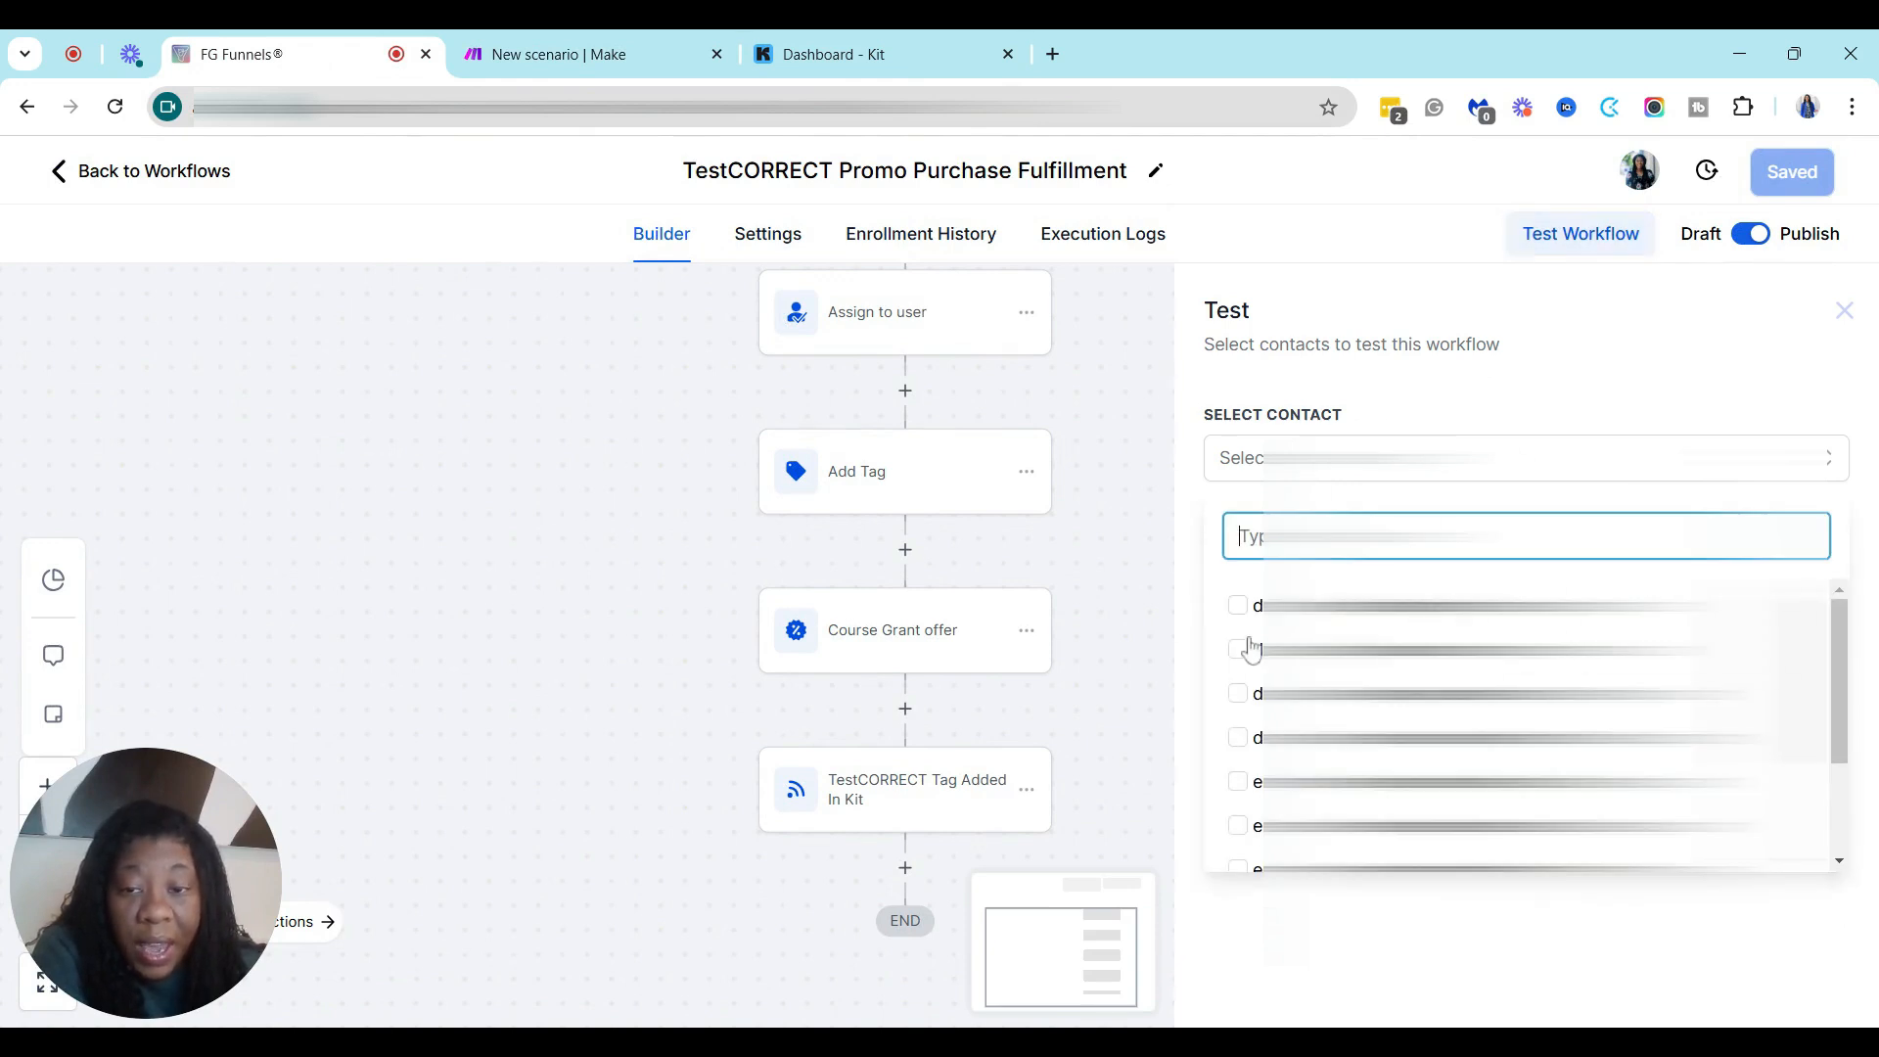
left_click(1248, 748)
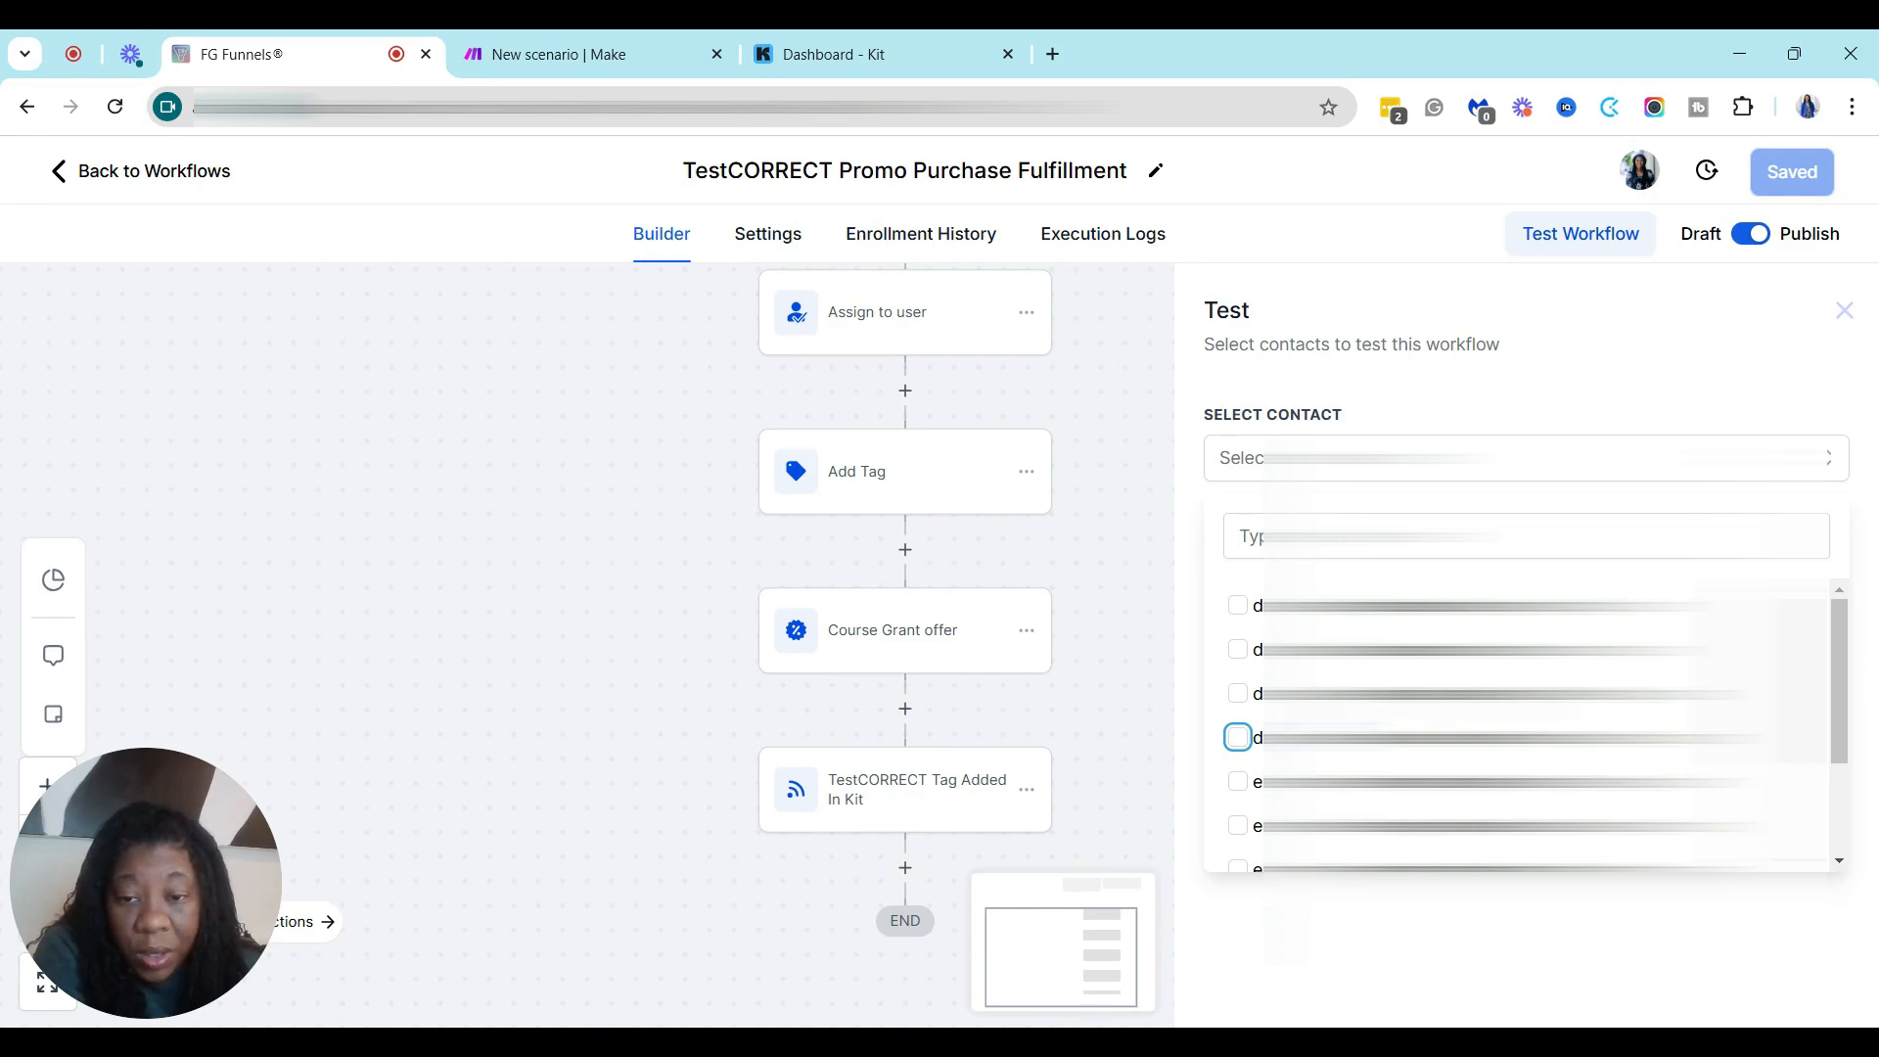
left_click(1239, 825)
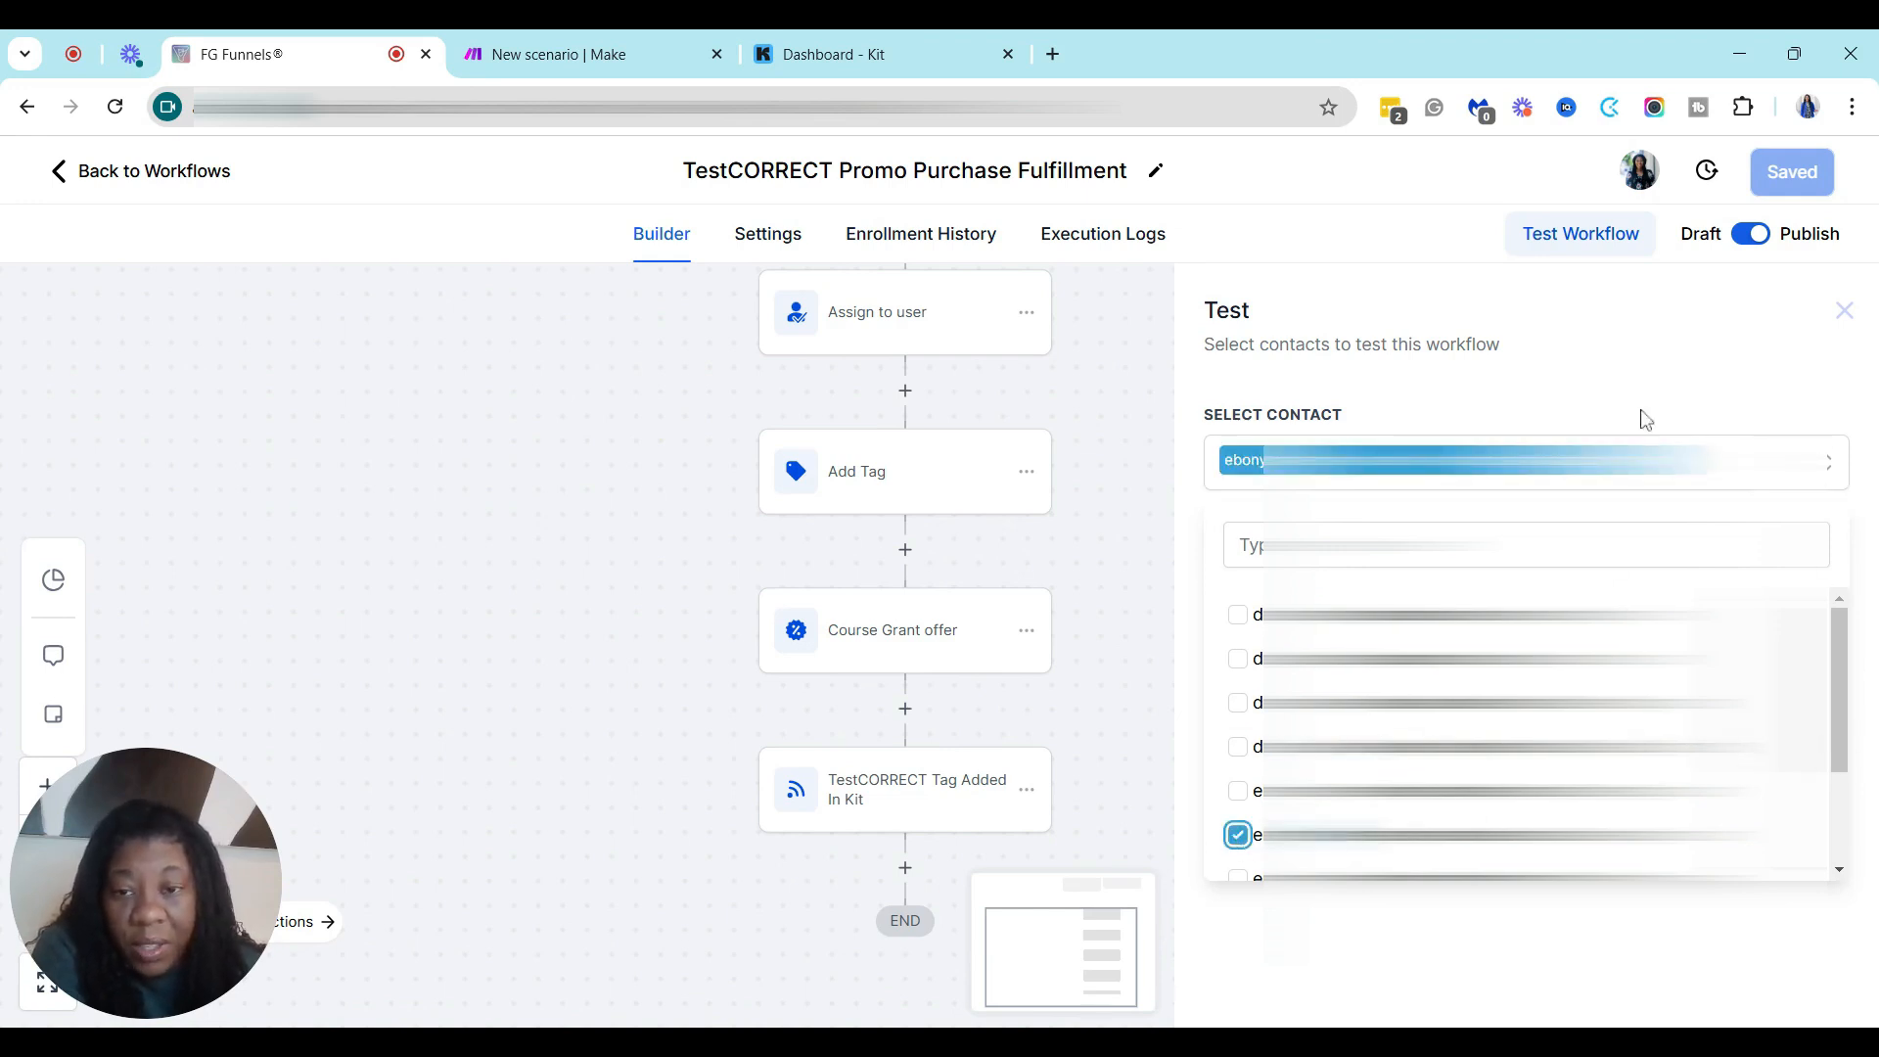
left_click(1587, 336)
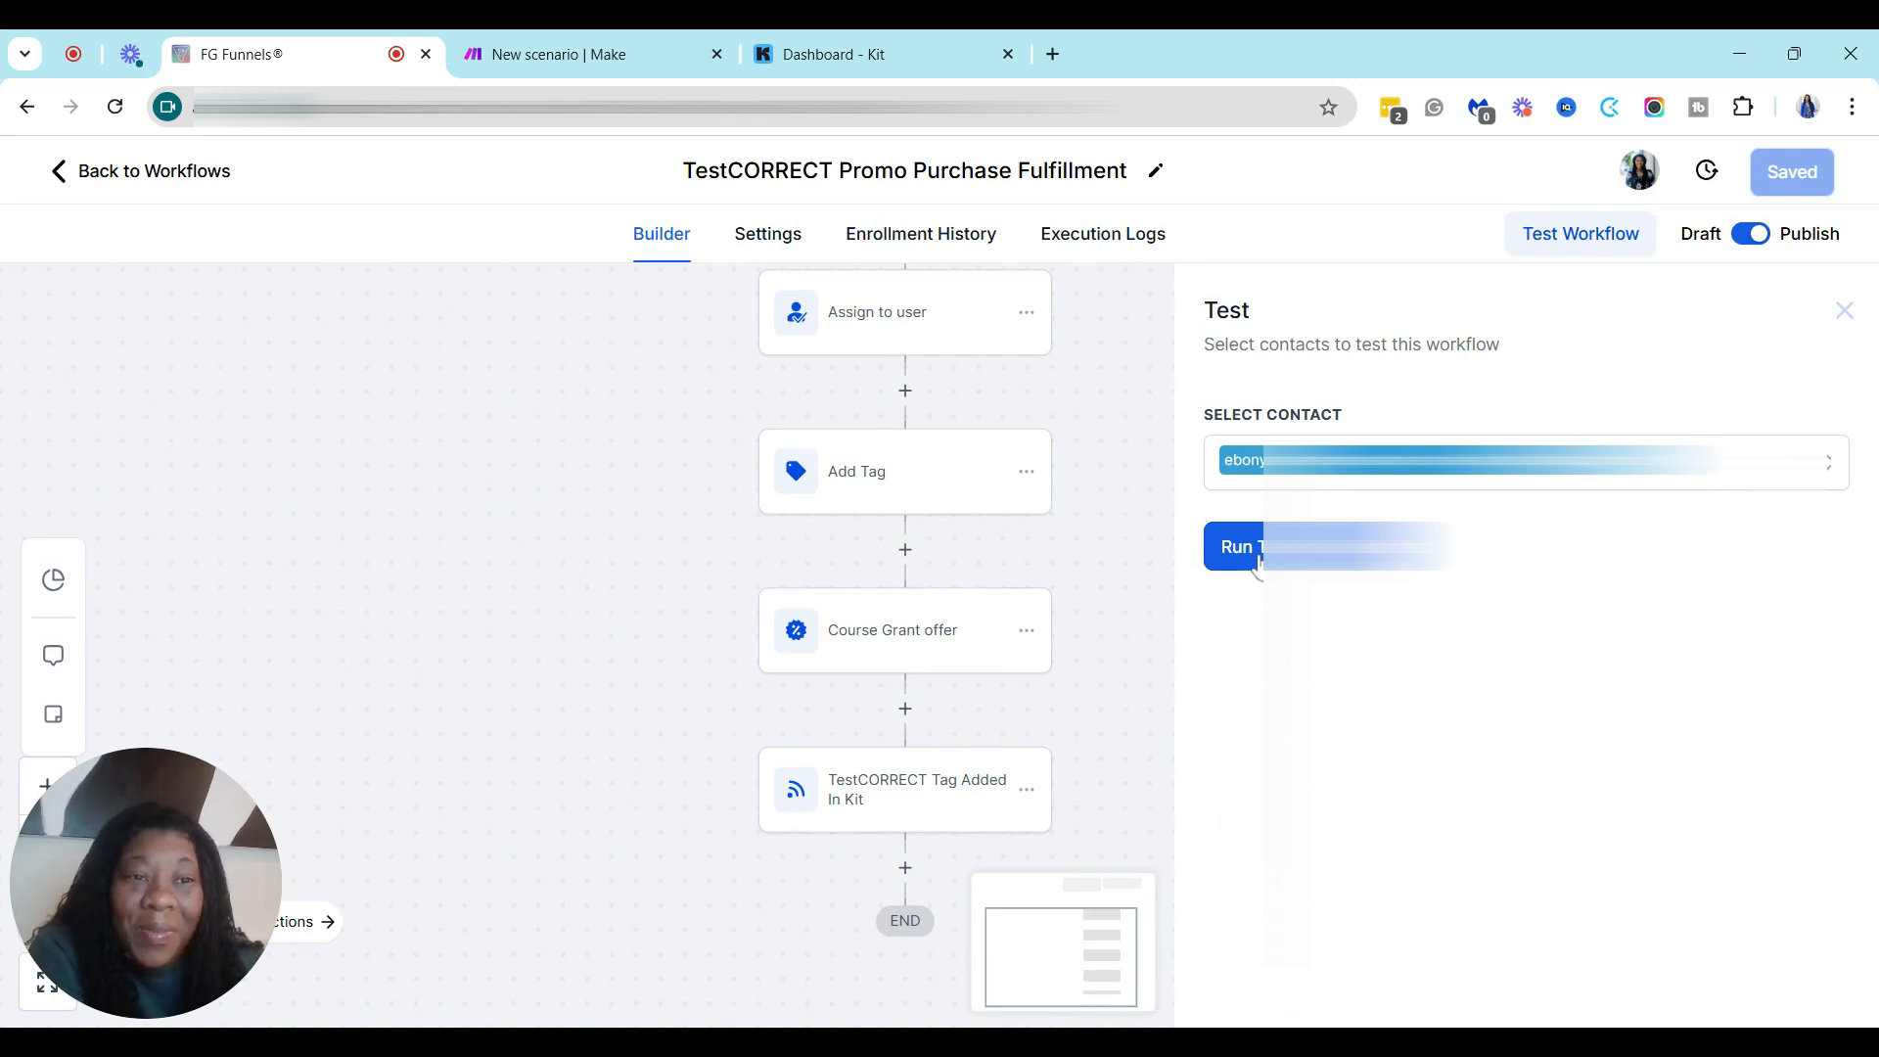
left_click(1237, 547)
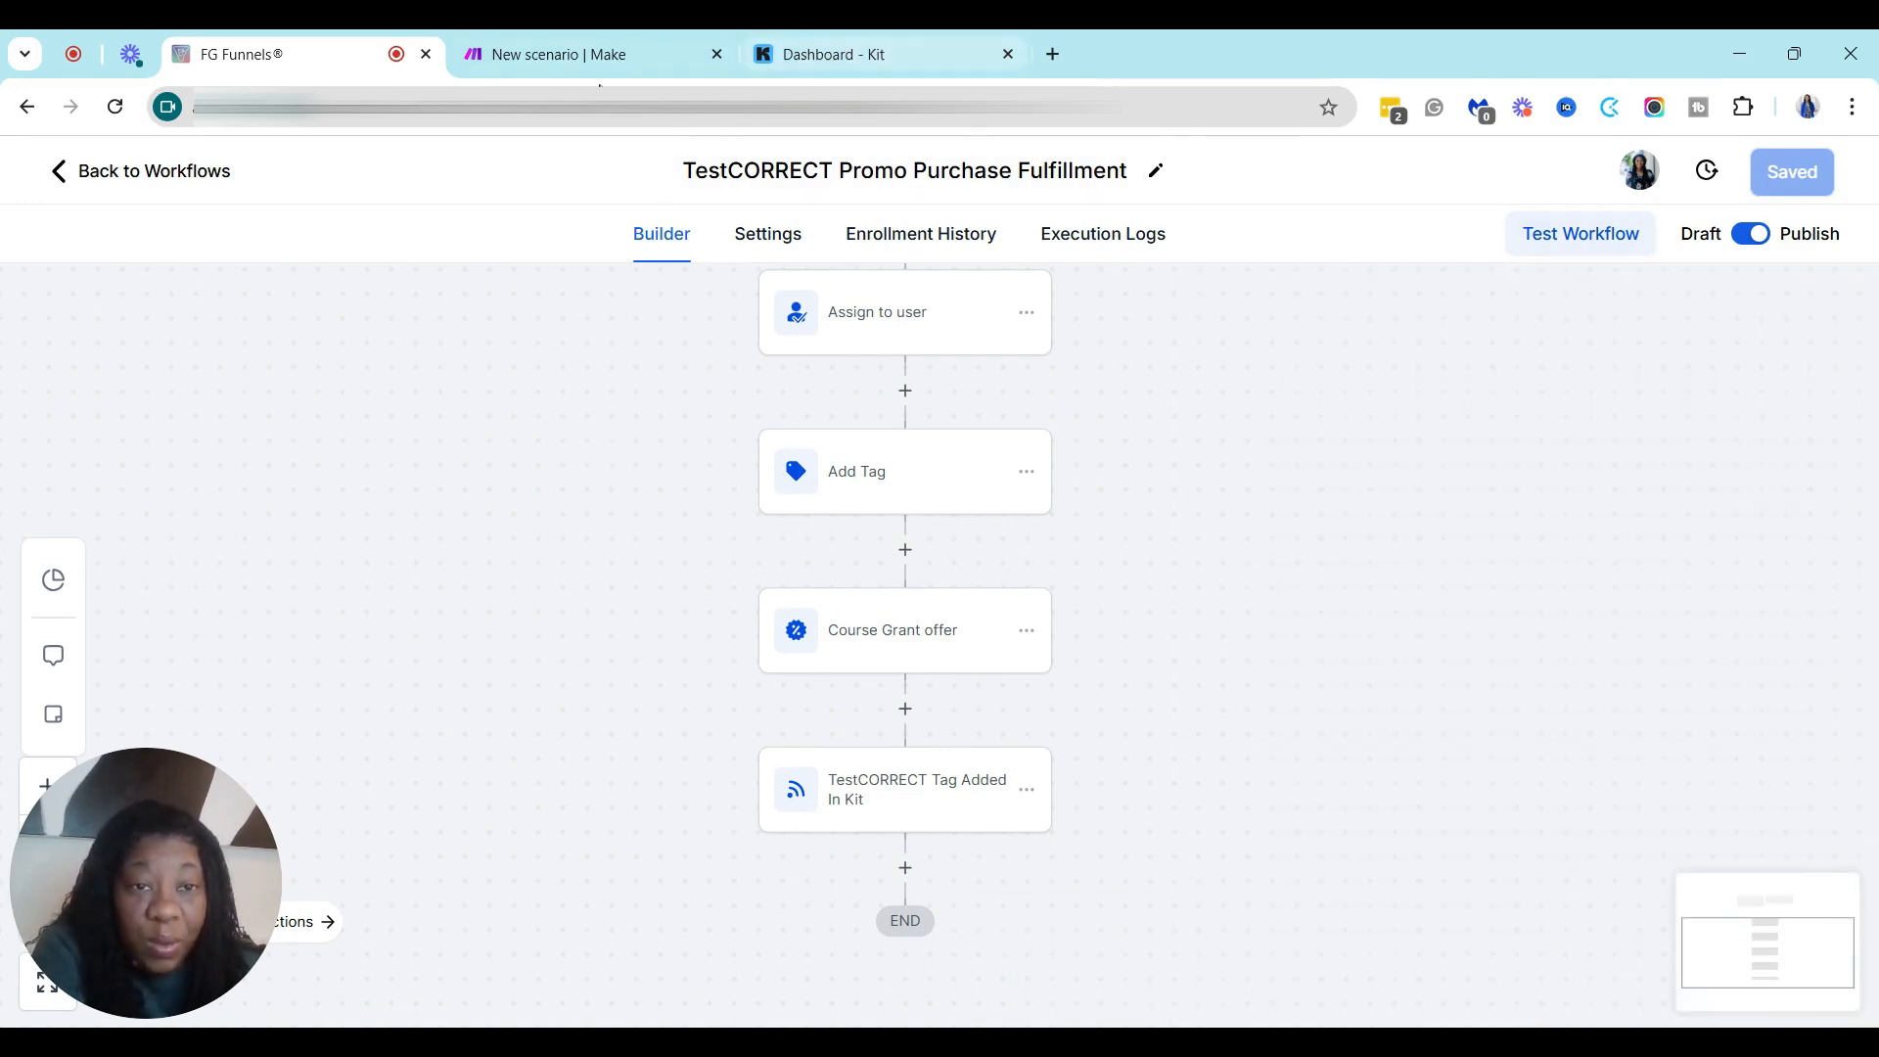
Switch to Make, confirm the webhook settings and add ConvertKit's "Add a Tag to a Subscriber" as the second module
left_click(558, 55)
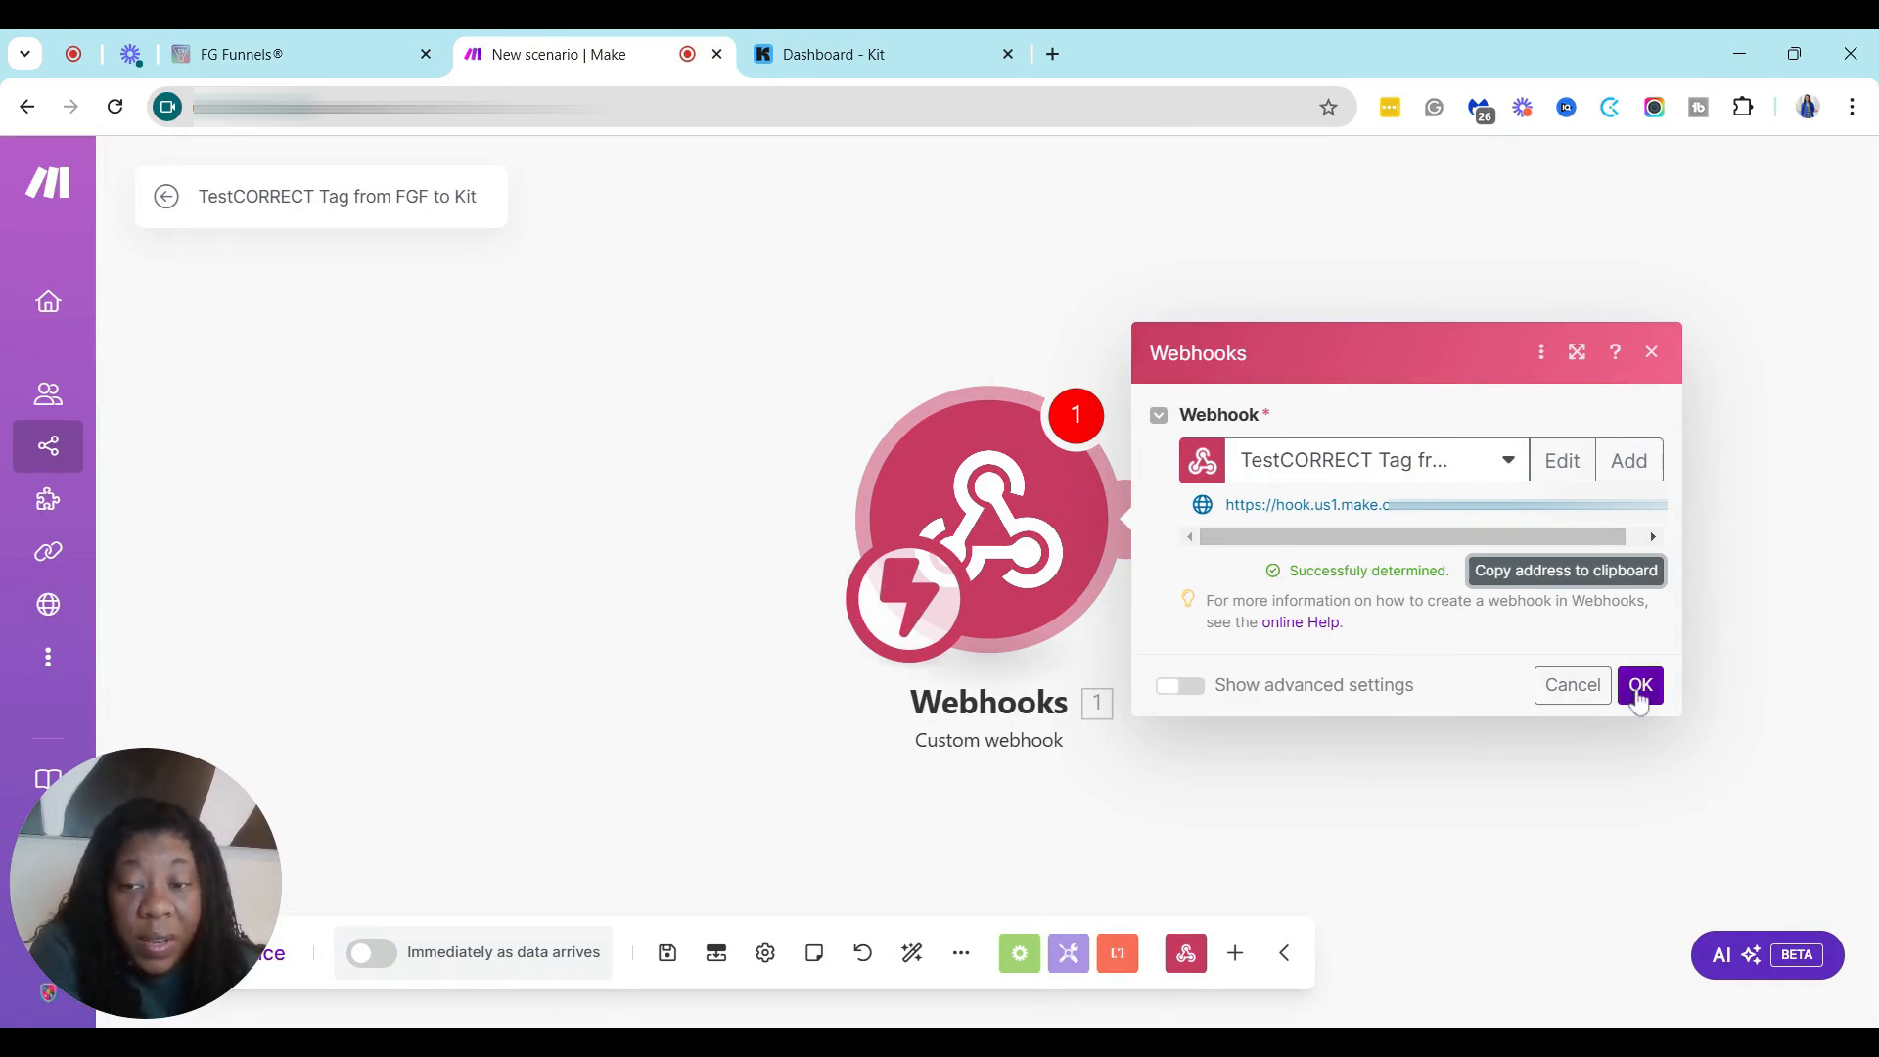
left_click(1637, 688)
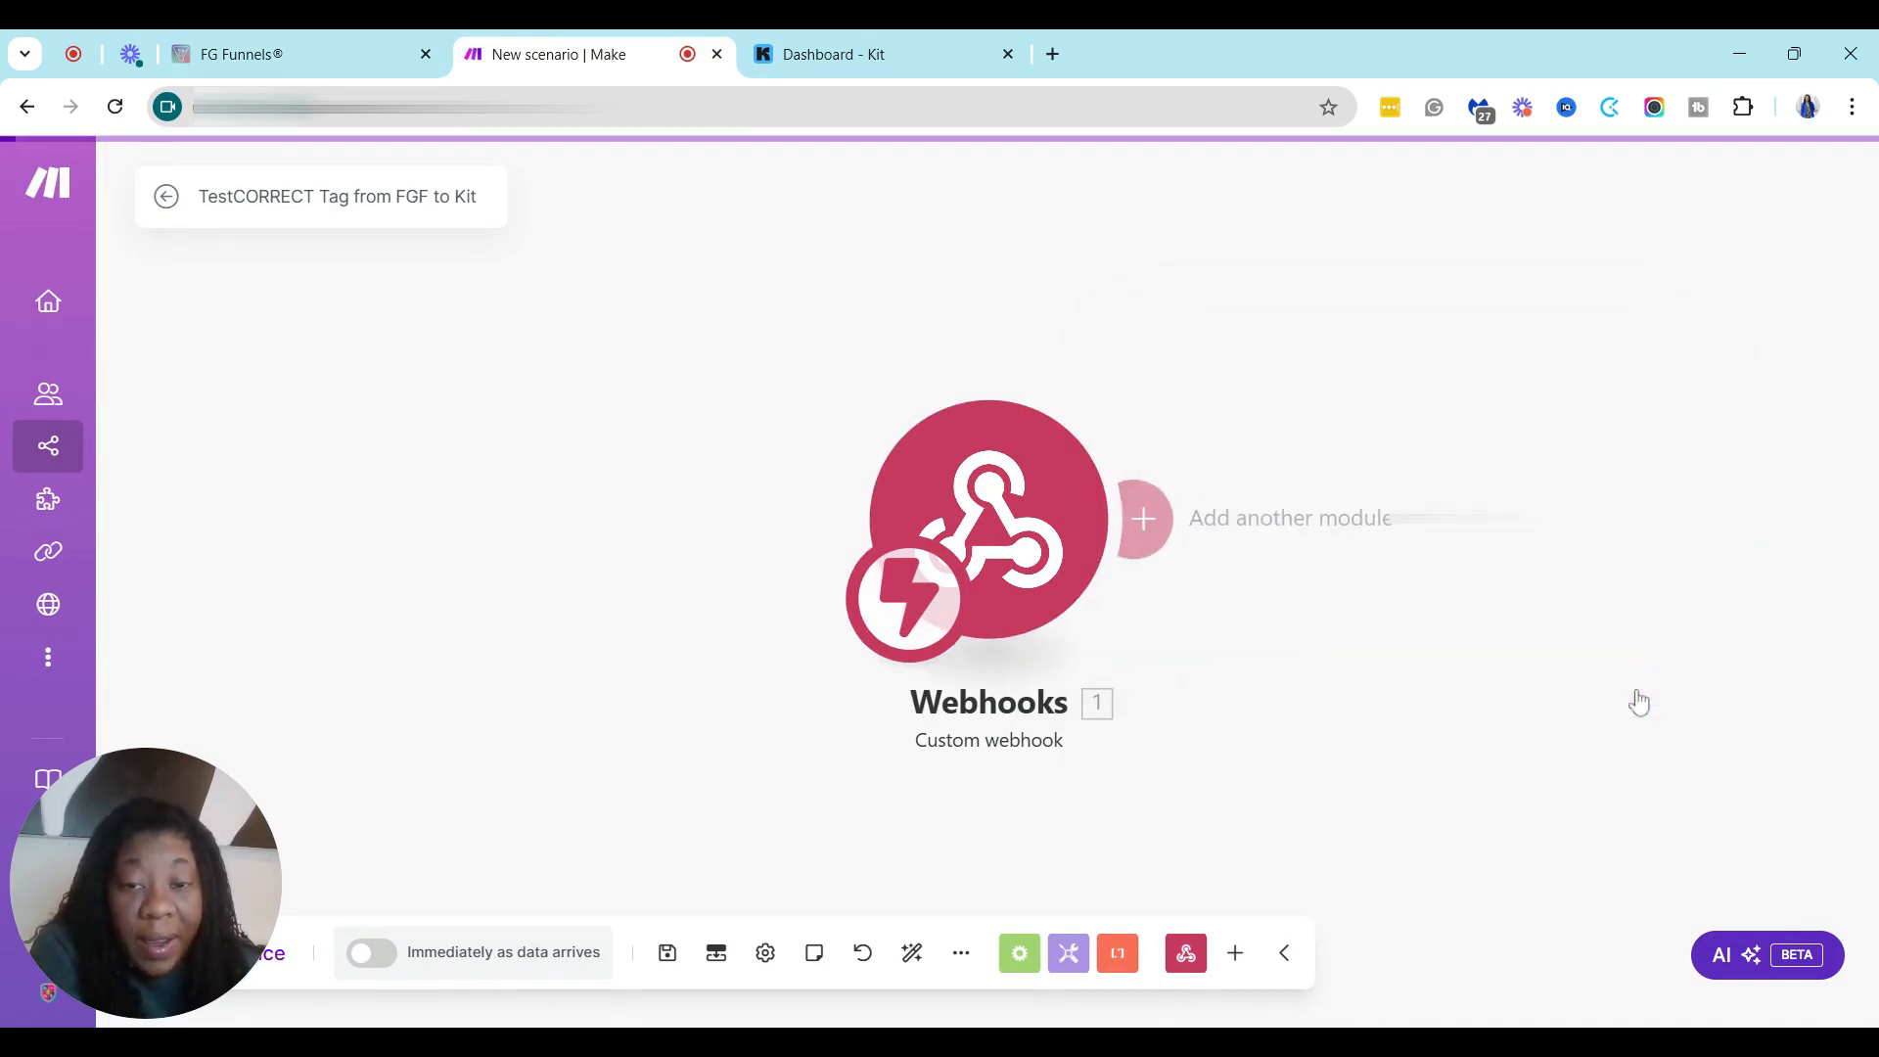
left_click(1147, 520)
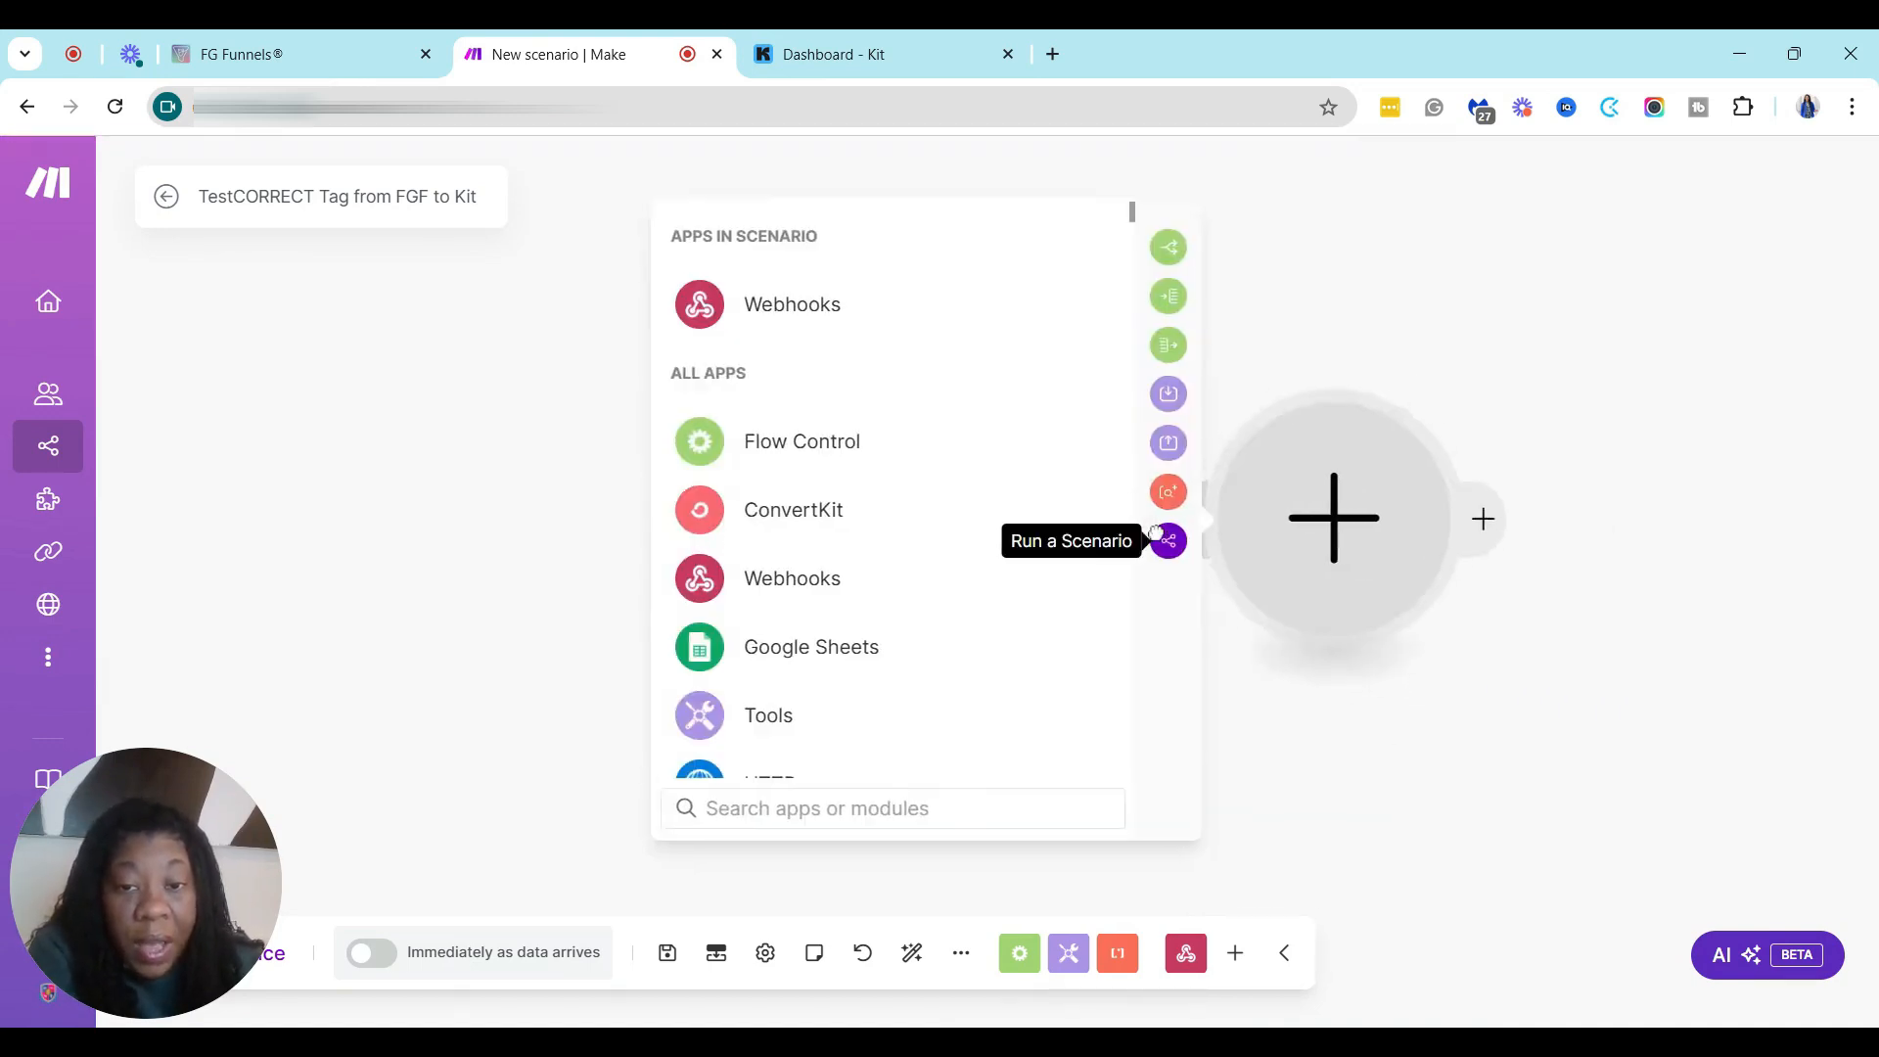
left_click(799, 519)
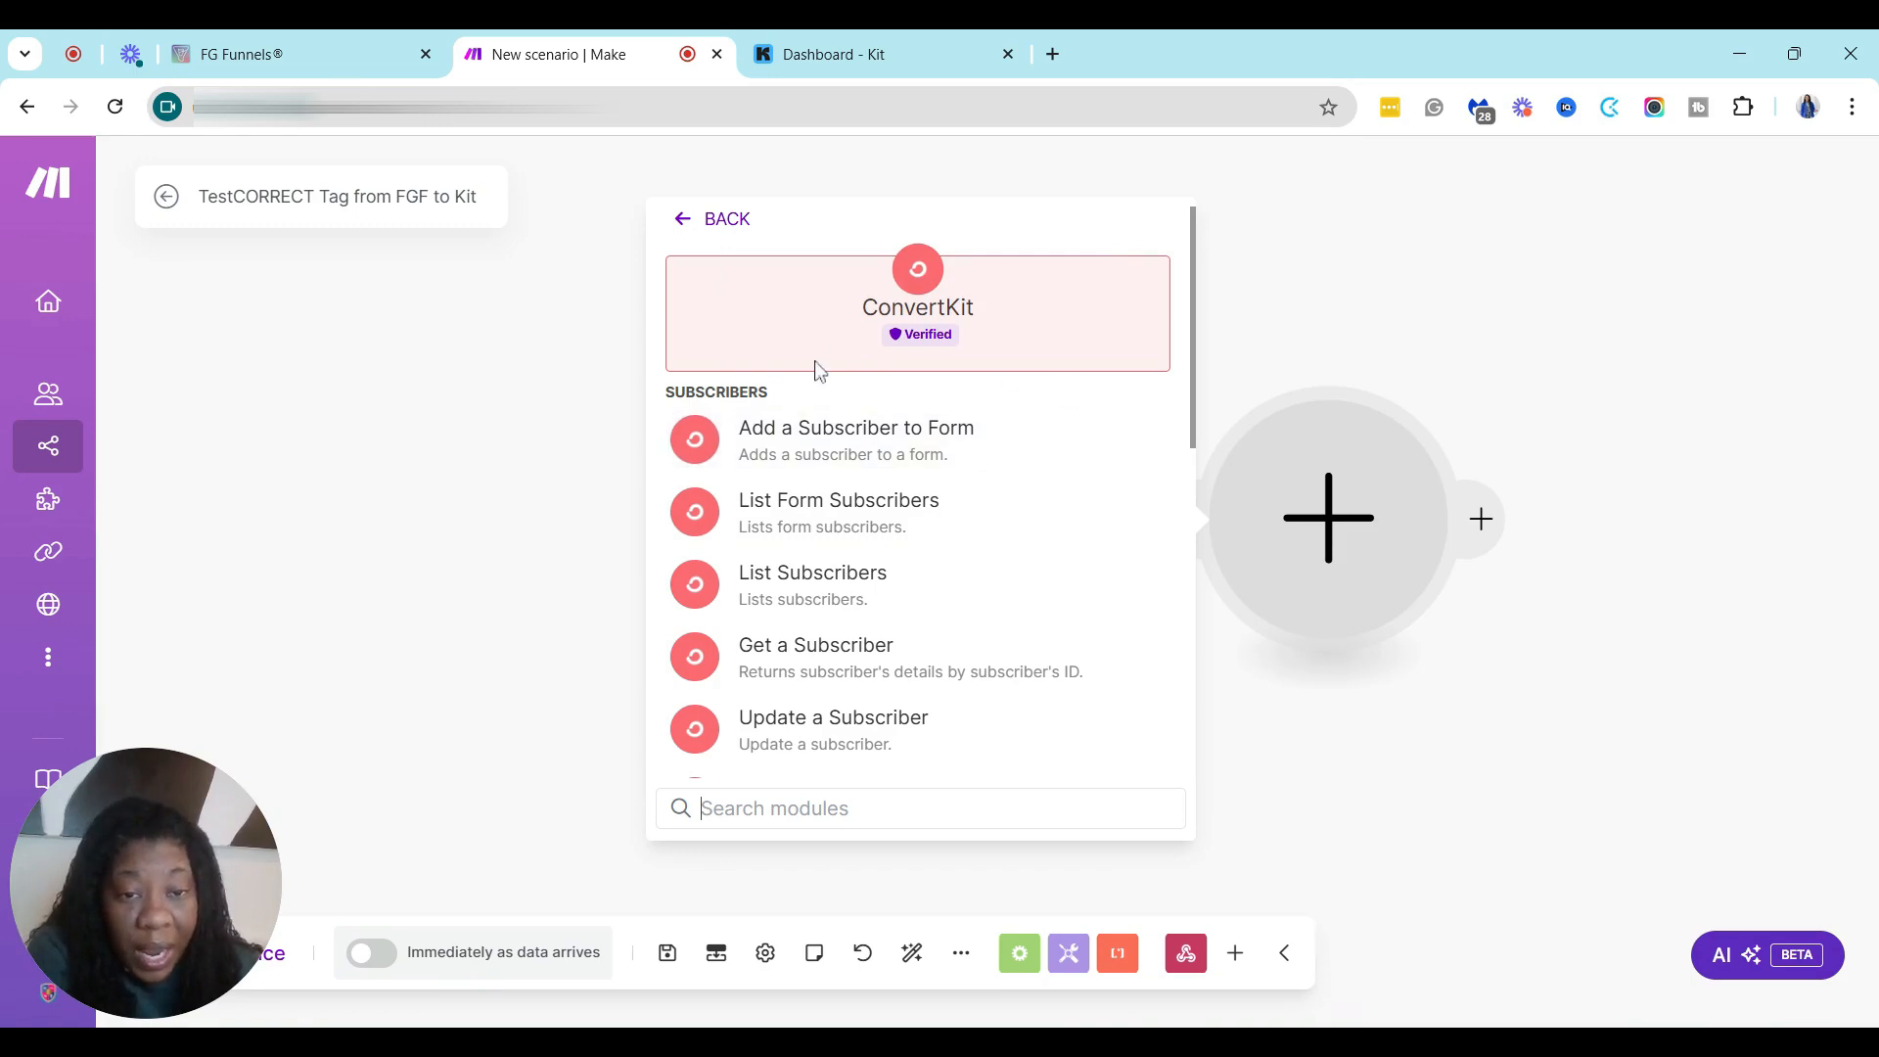
left_click_drag(1195, 246, 1216, 475)
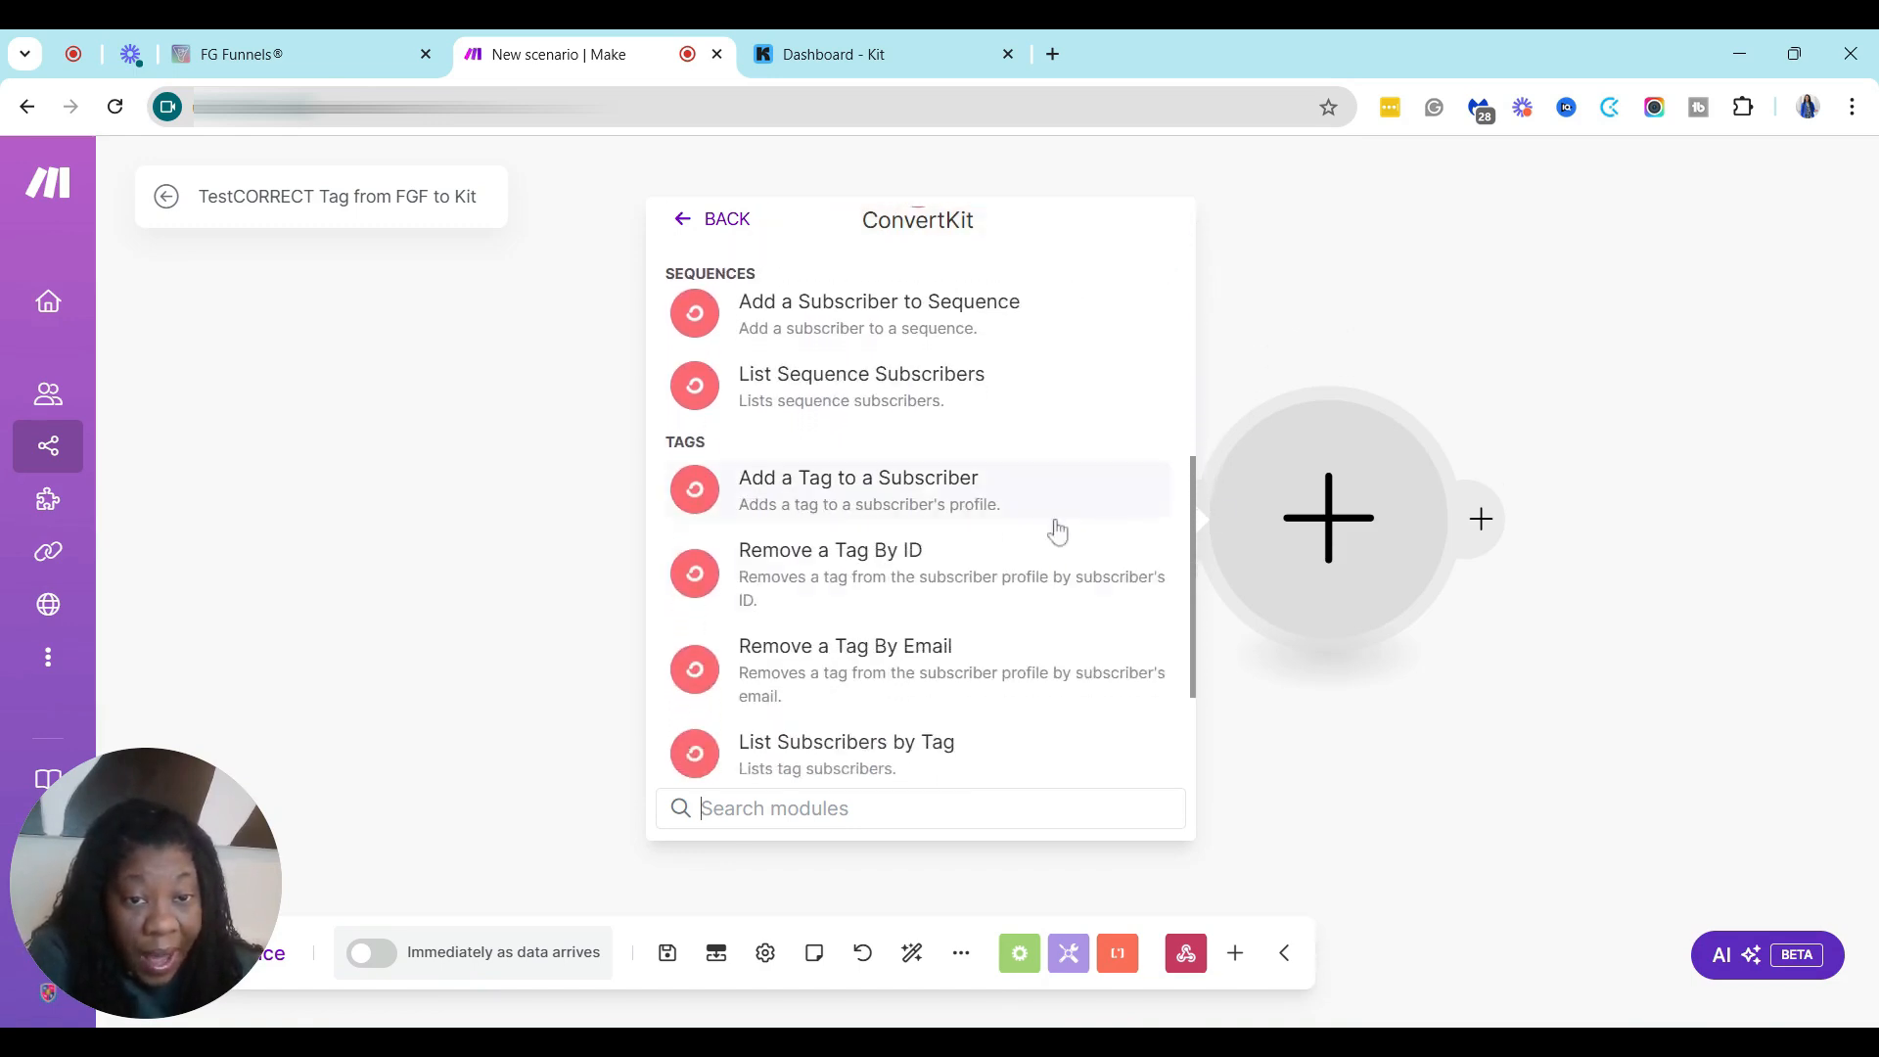
left_click(773, 484)
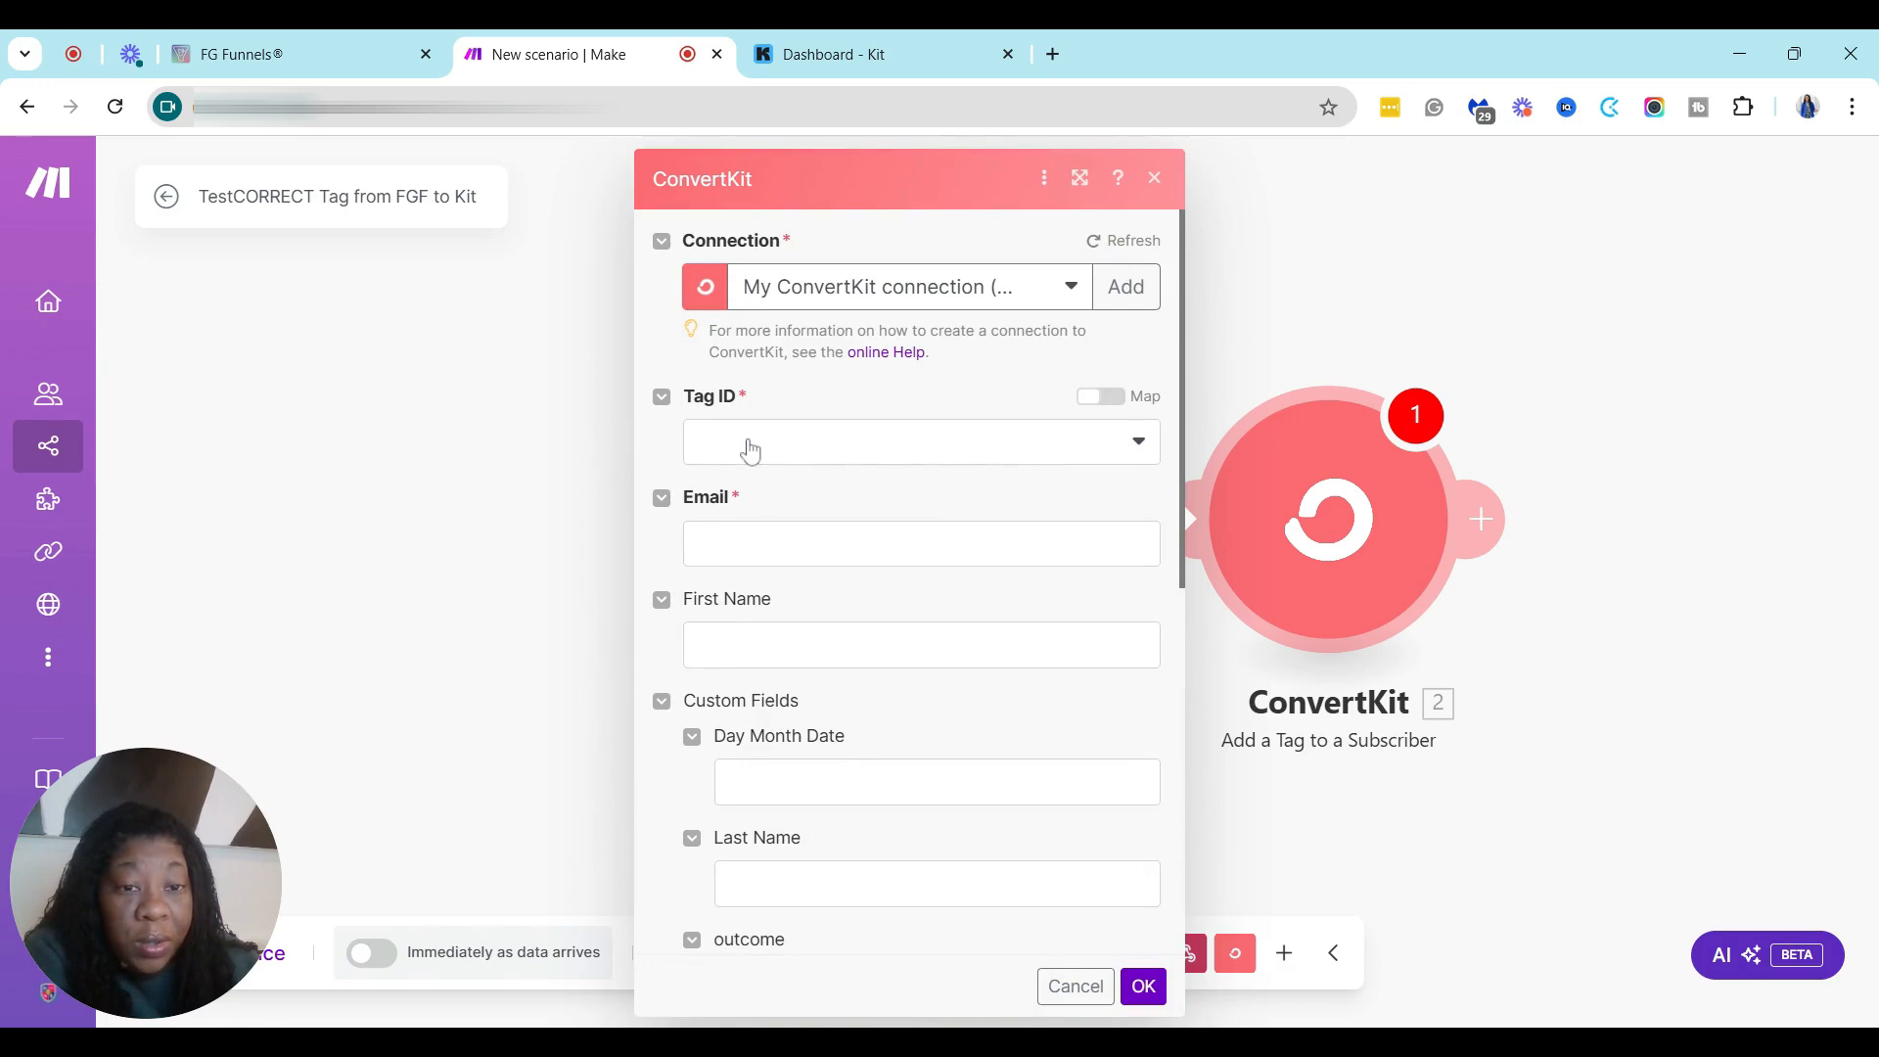
Search the ConvertKit tags for "voma" and set the module's Tag ID to Voma Interest
left_click(751, 450)
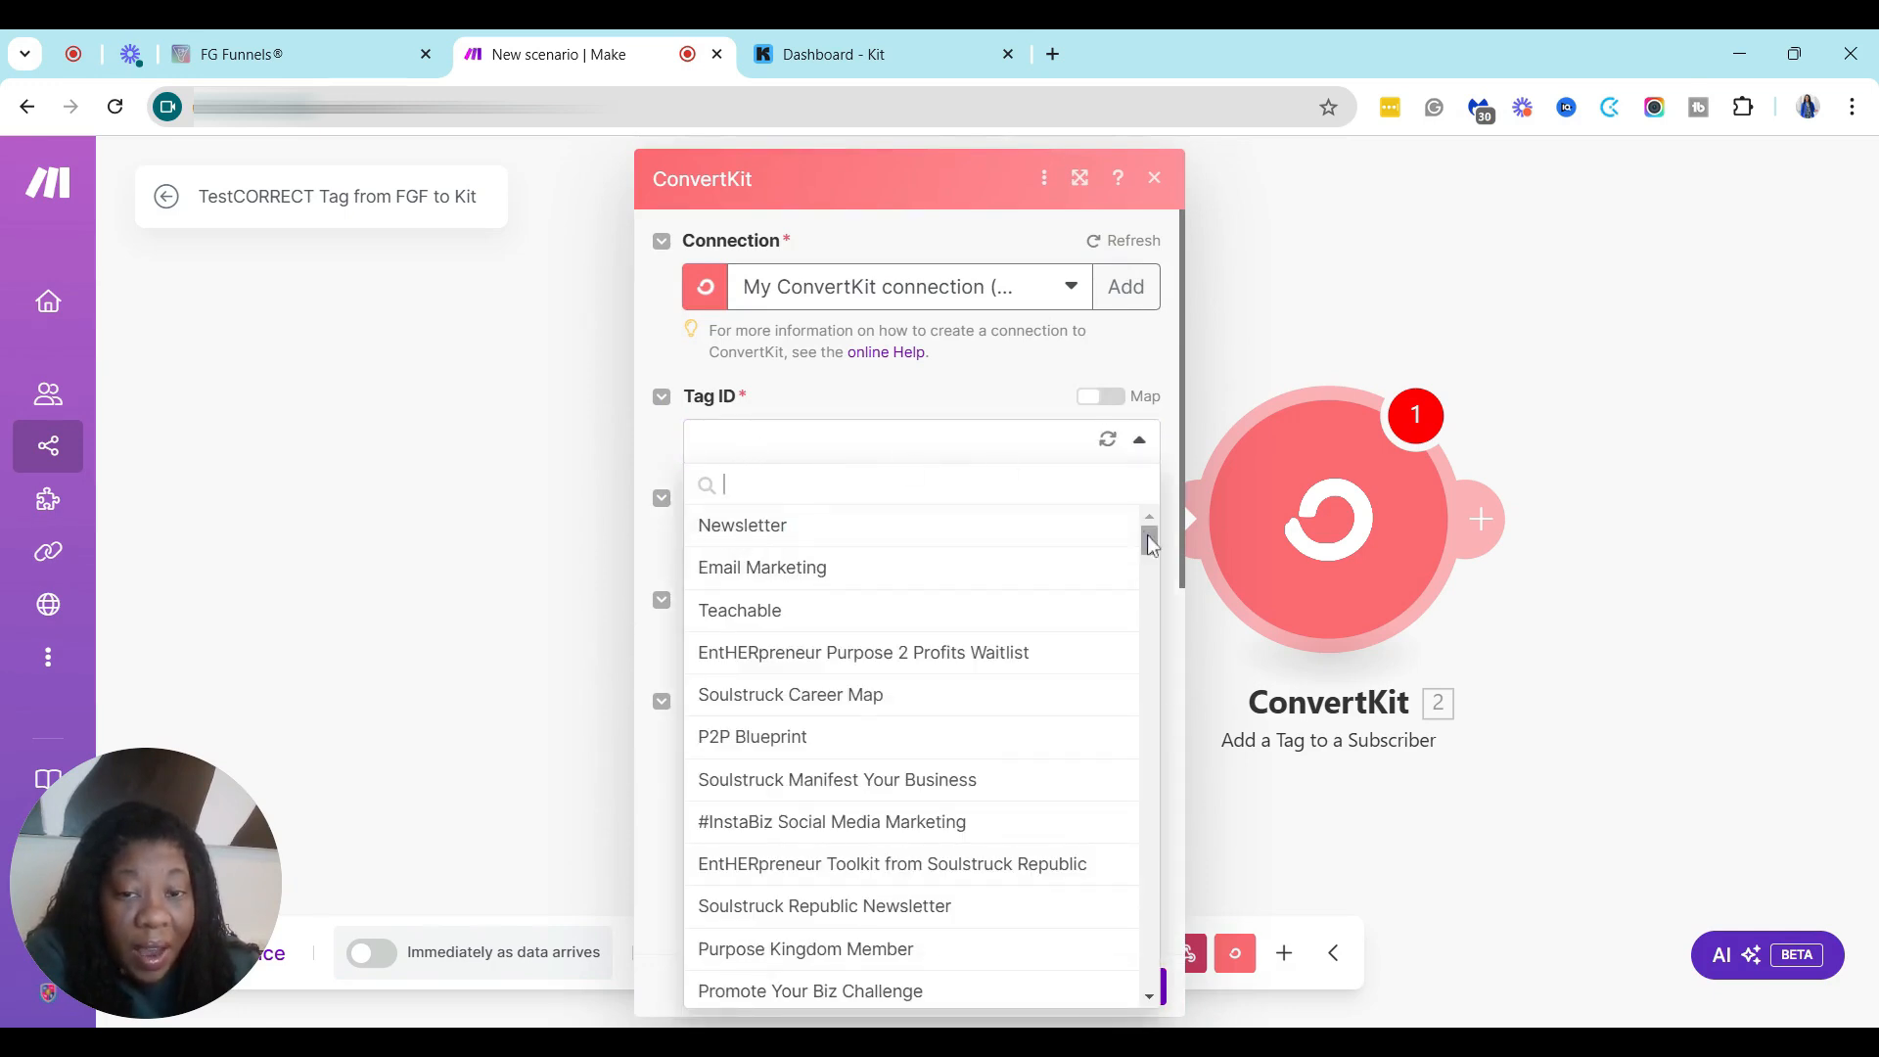
type("test")
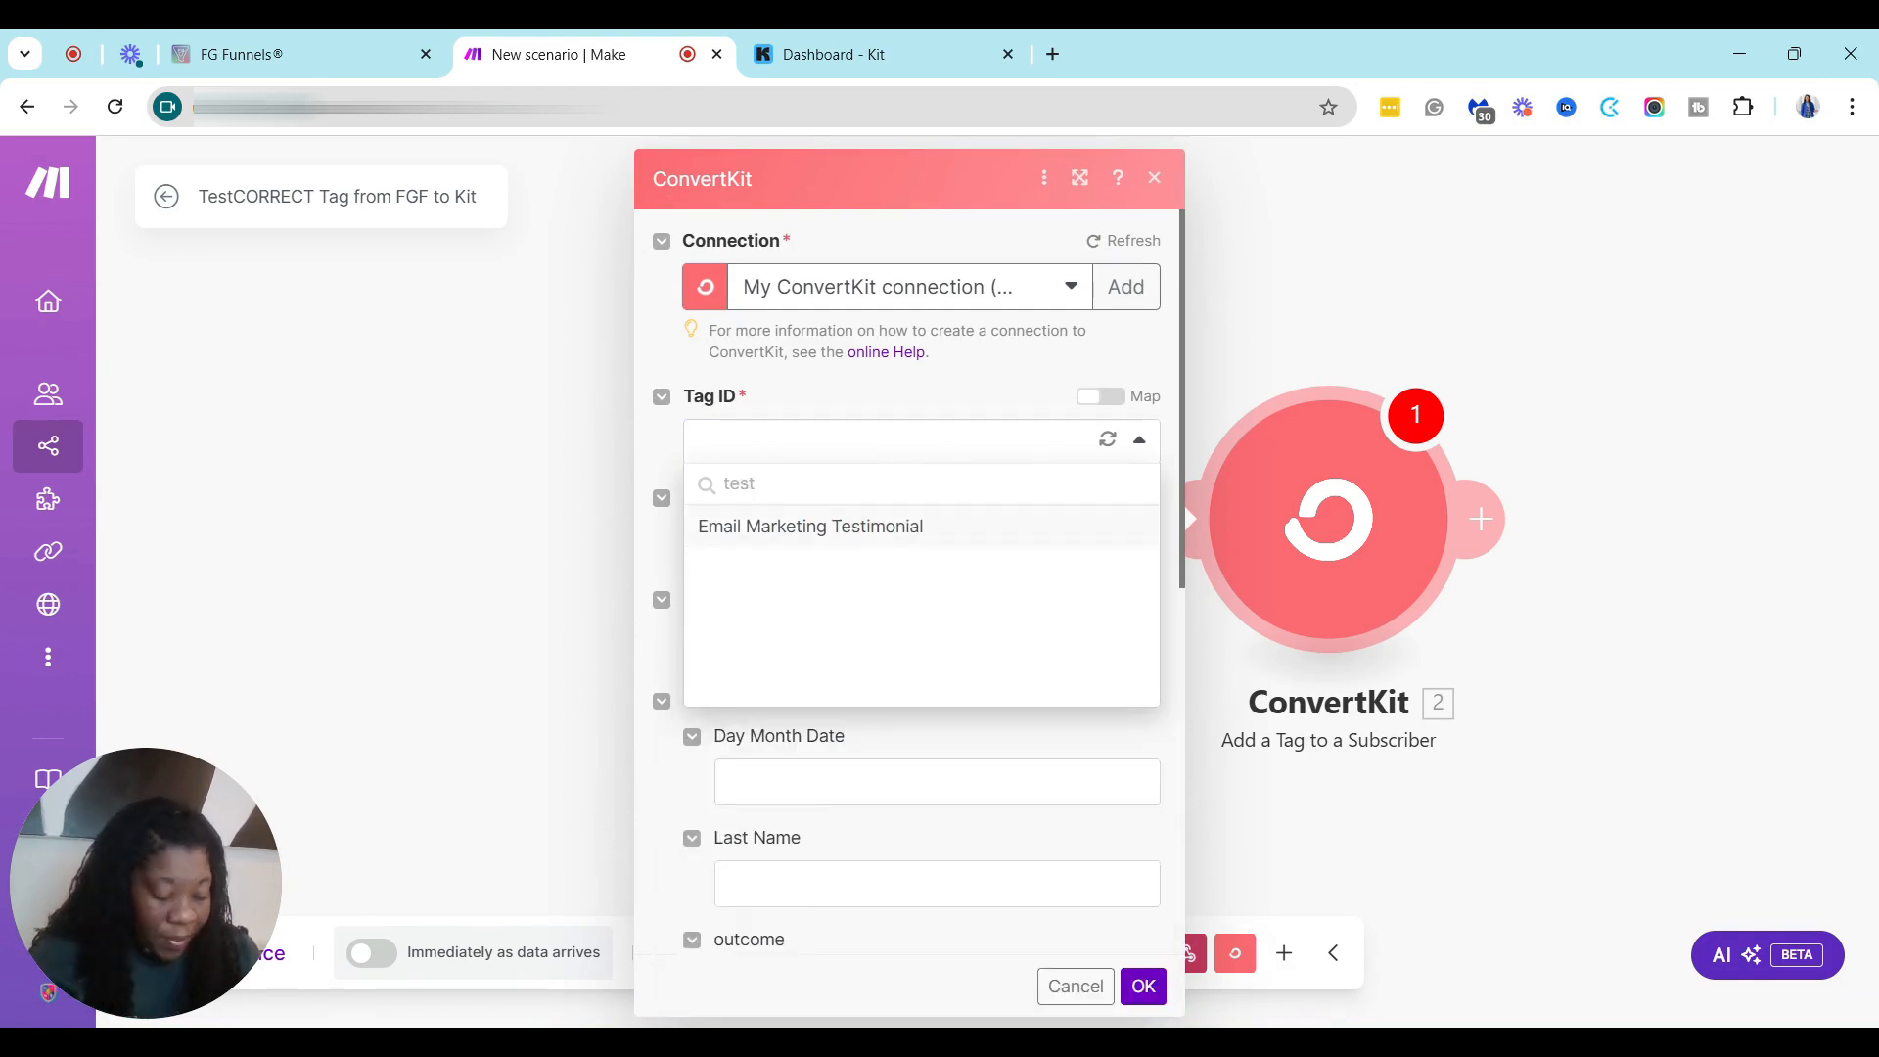
key("BackSpace")
key("BackSpace")
key("BackSpace")
key("BackSpace")
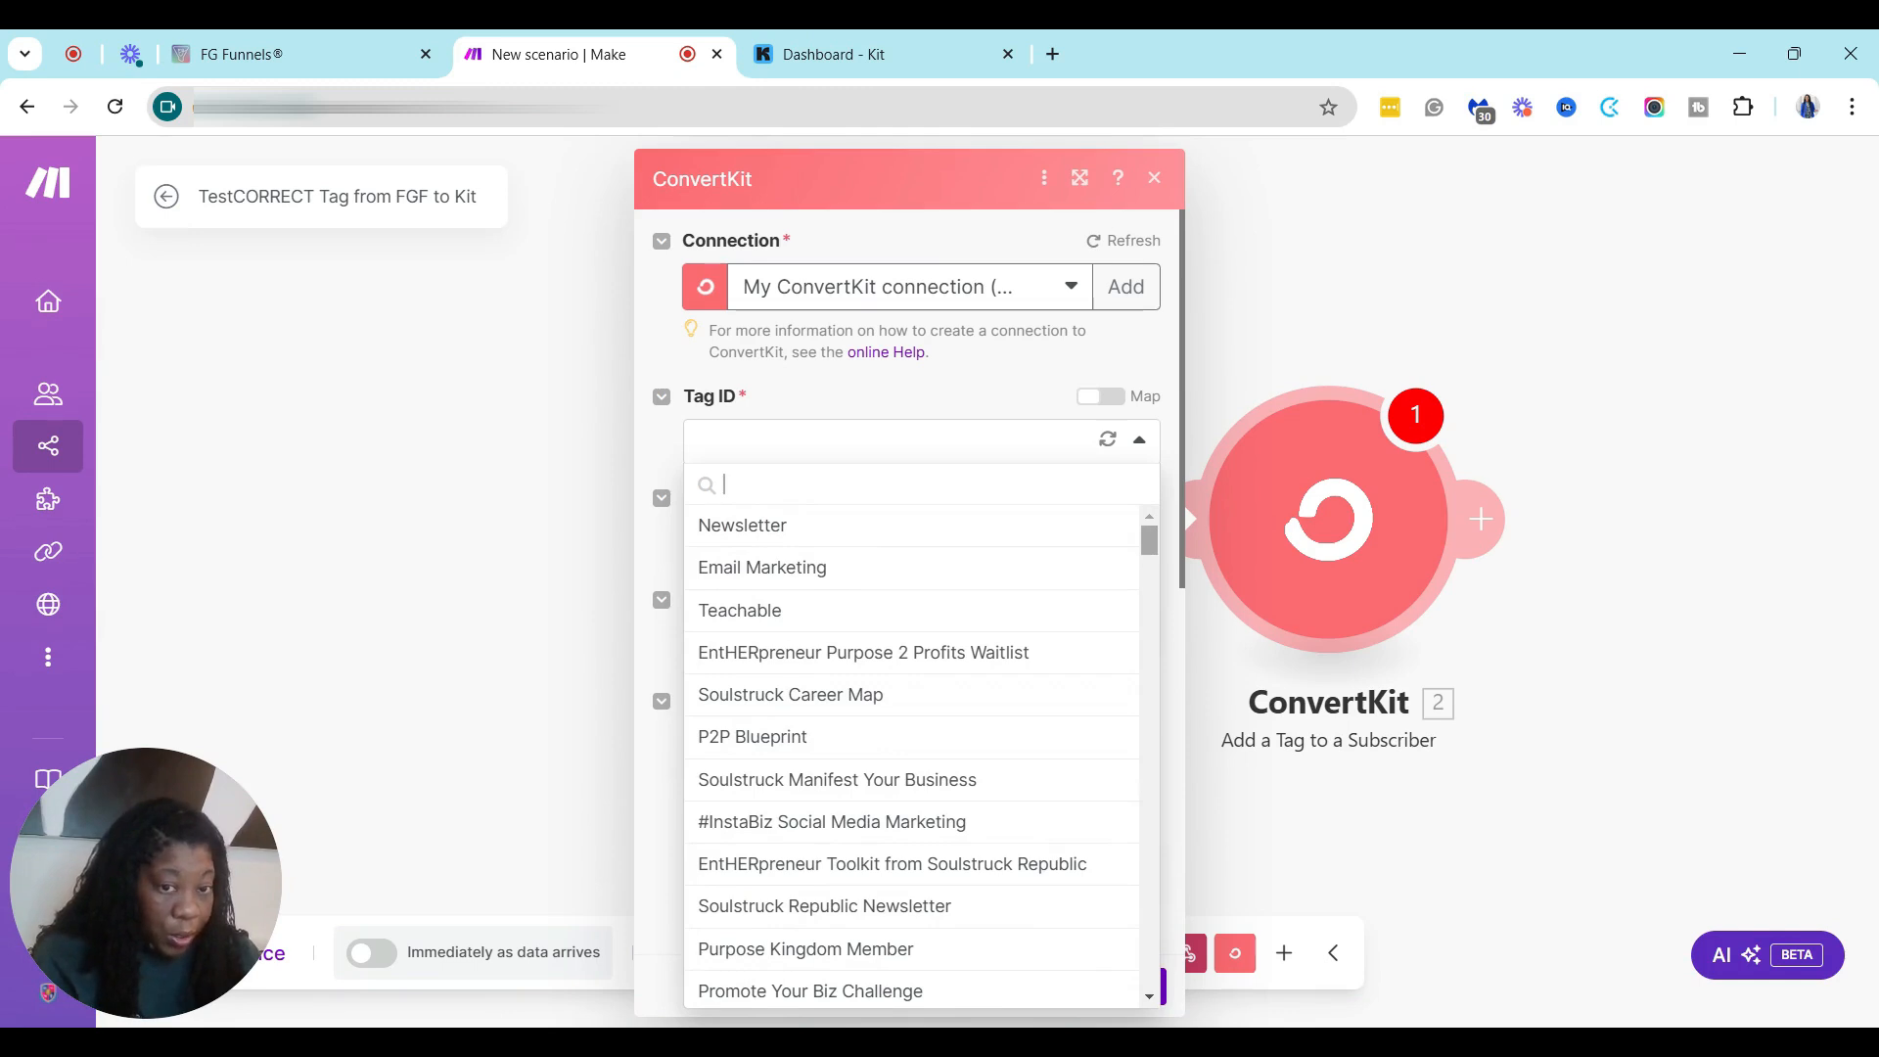
type("voma")
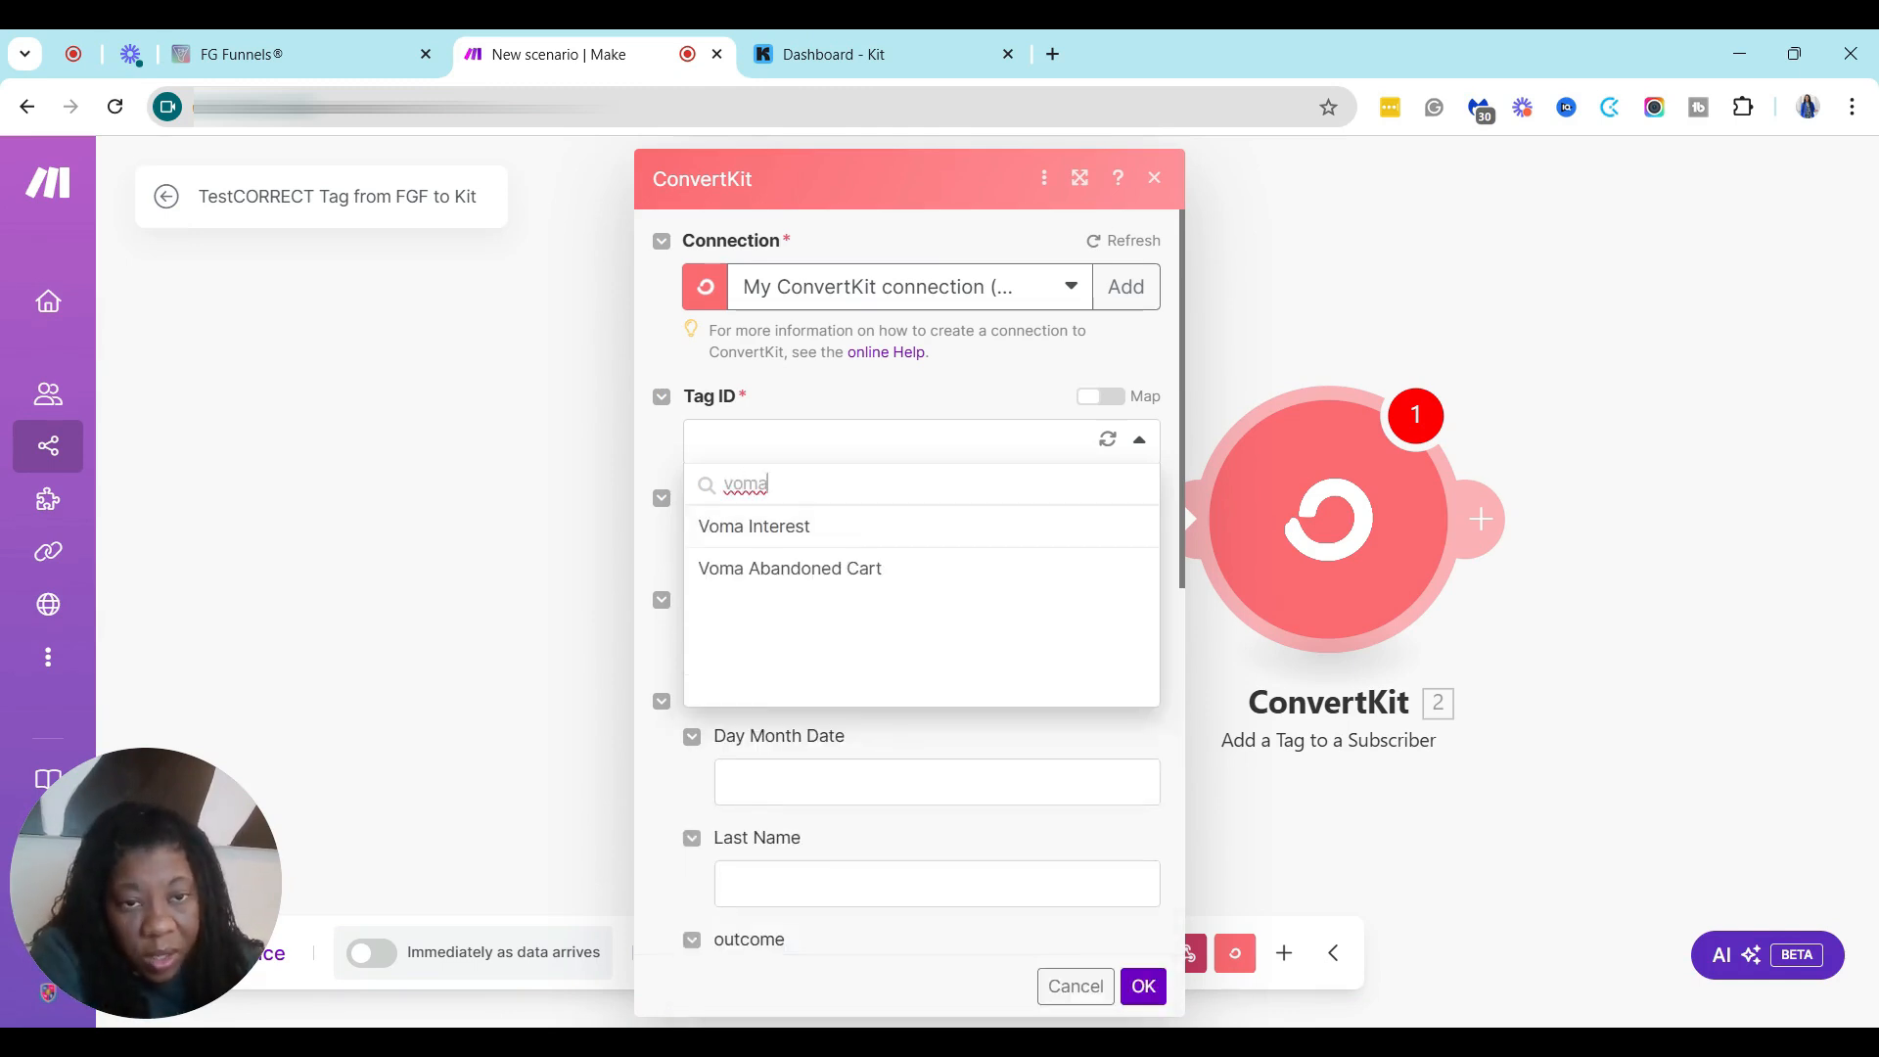
left_click(729, 549)
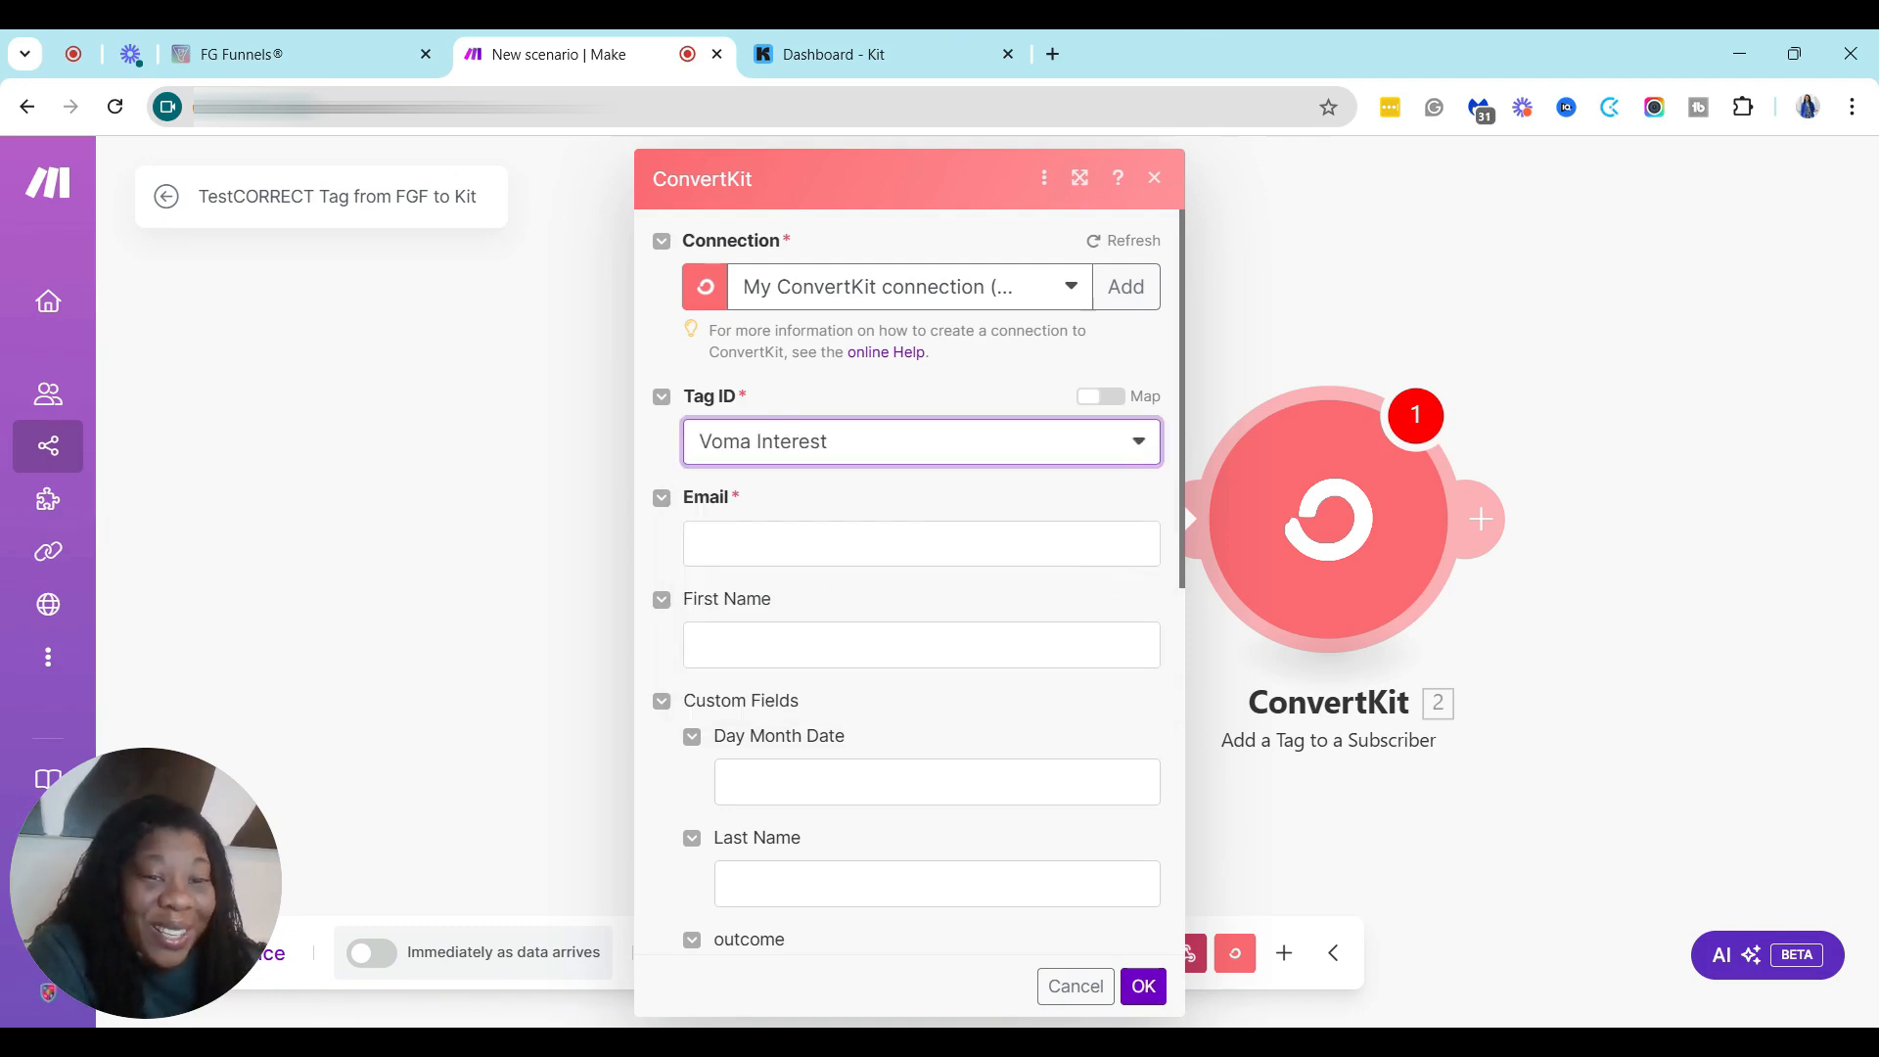
Collapse the Day Month Date, outcome and project_name custom fields in the ConvertKit module
left_click(749, 546)
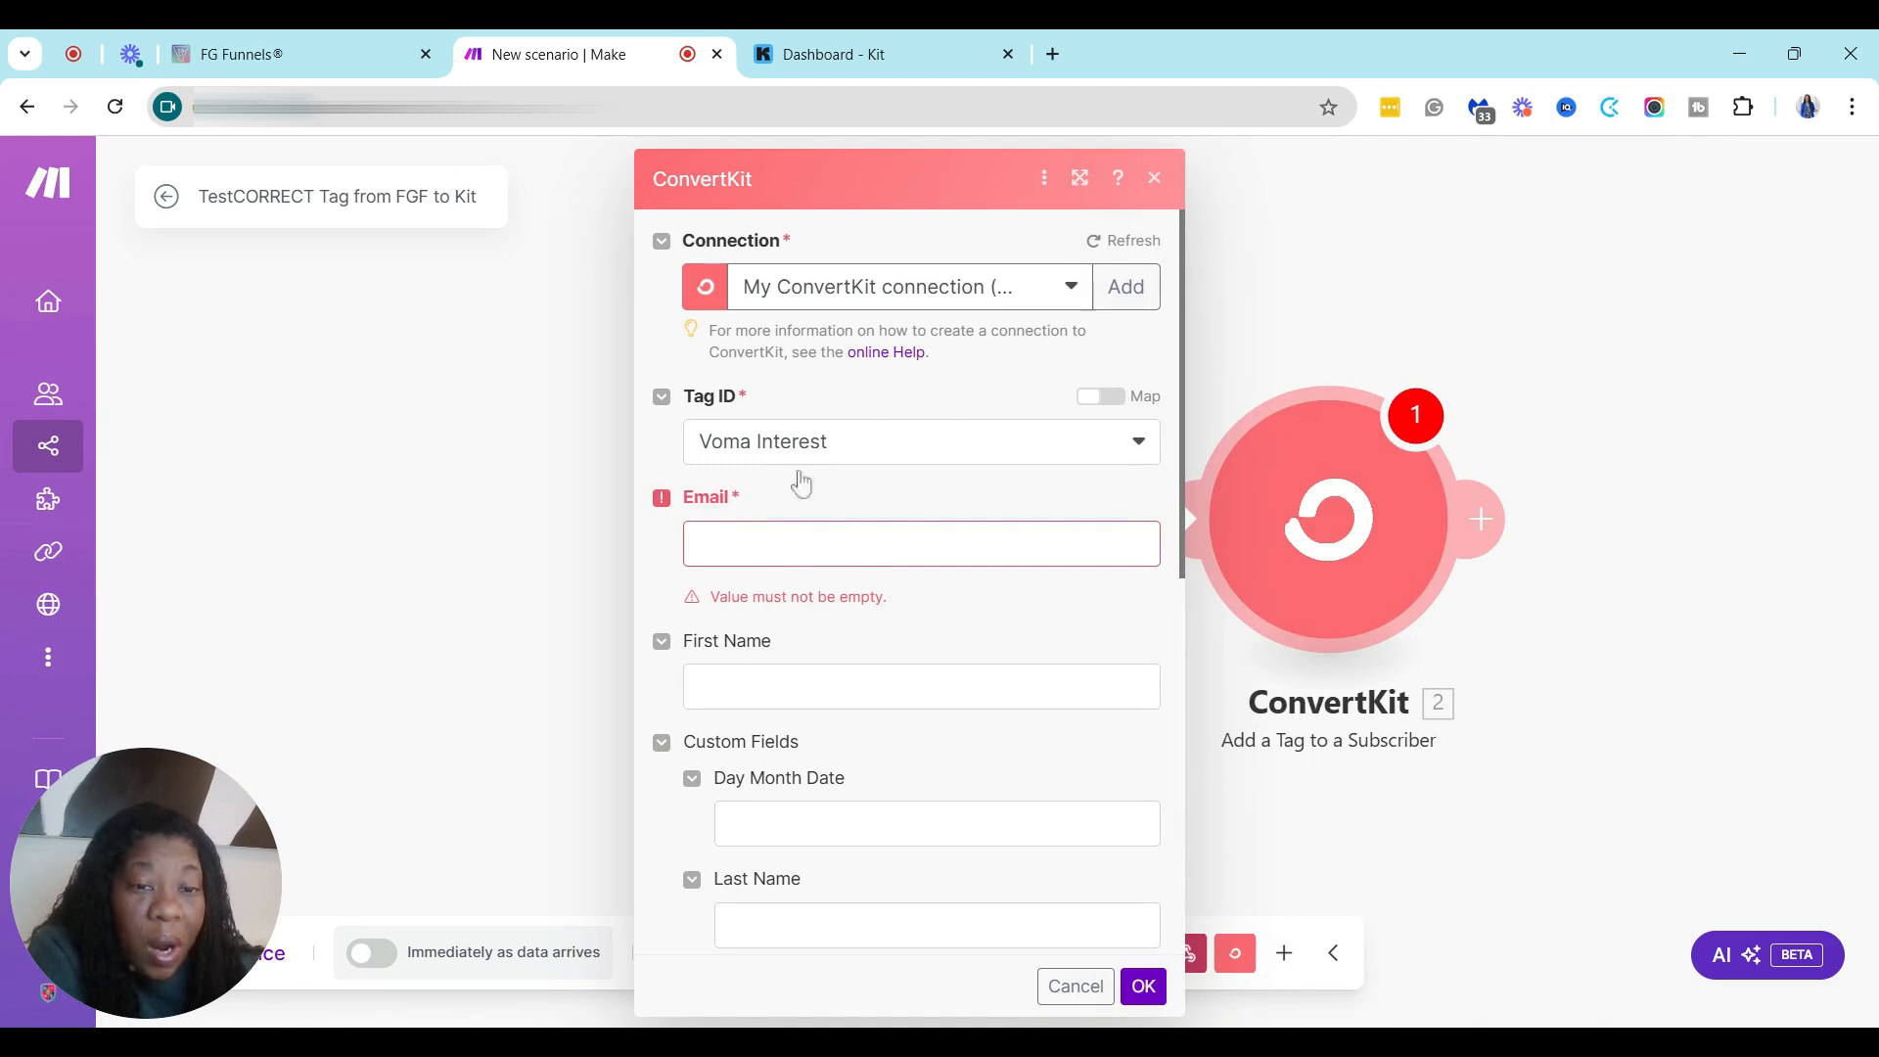
left_click_drag(1187, 347, 1194, 435)
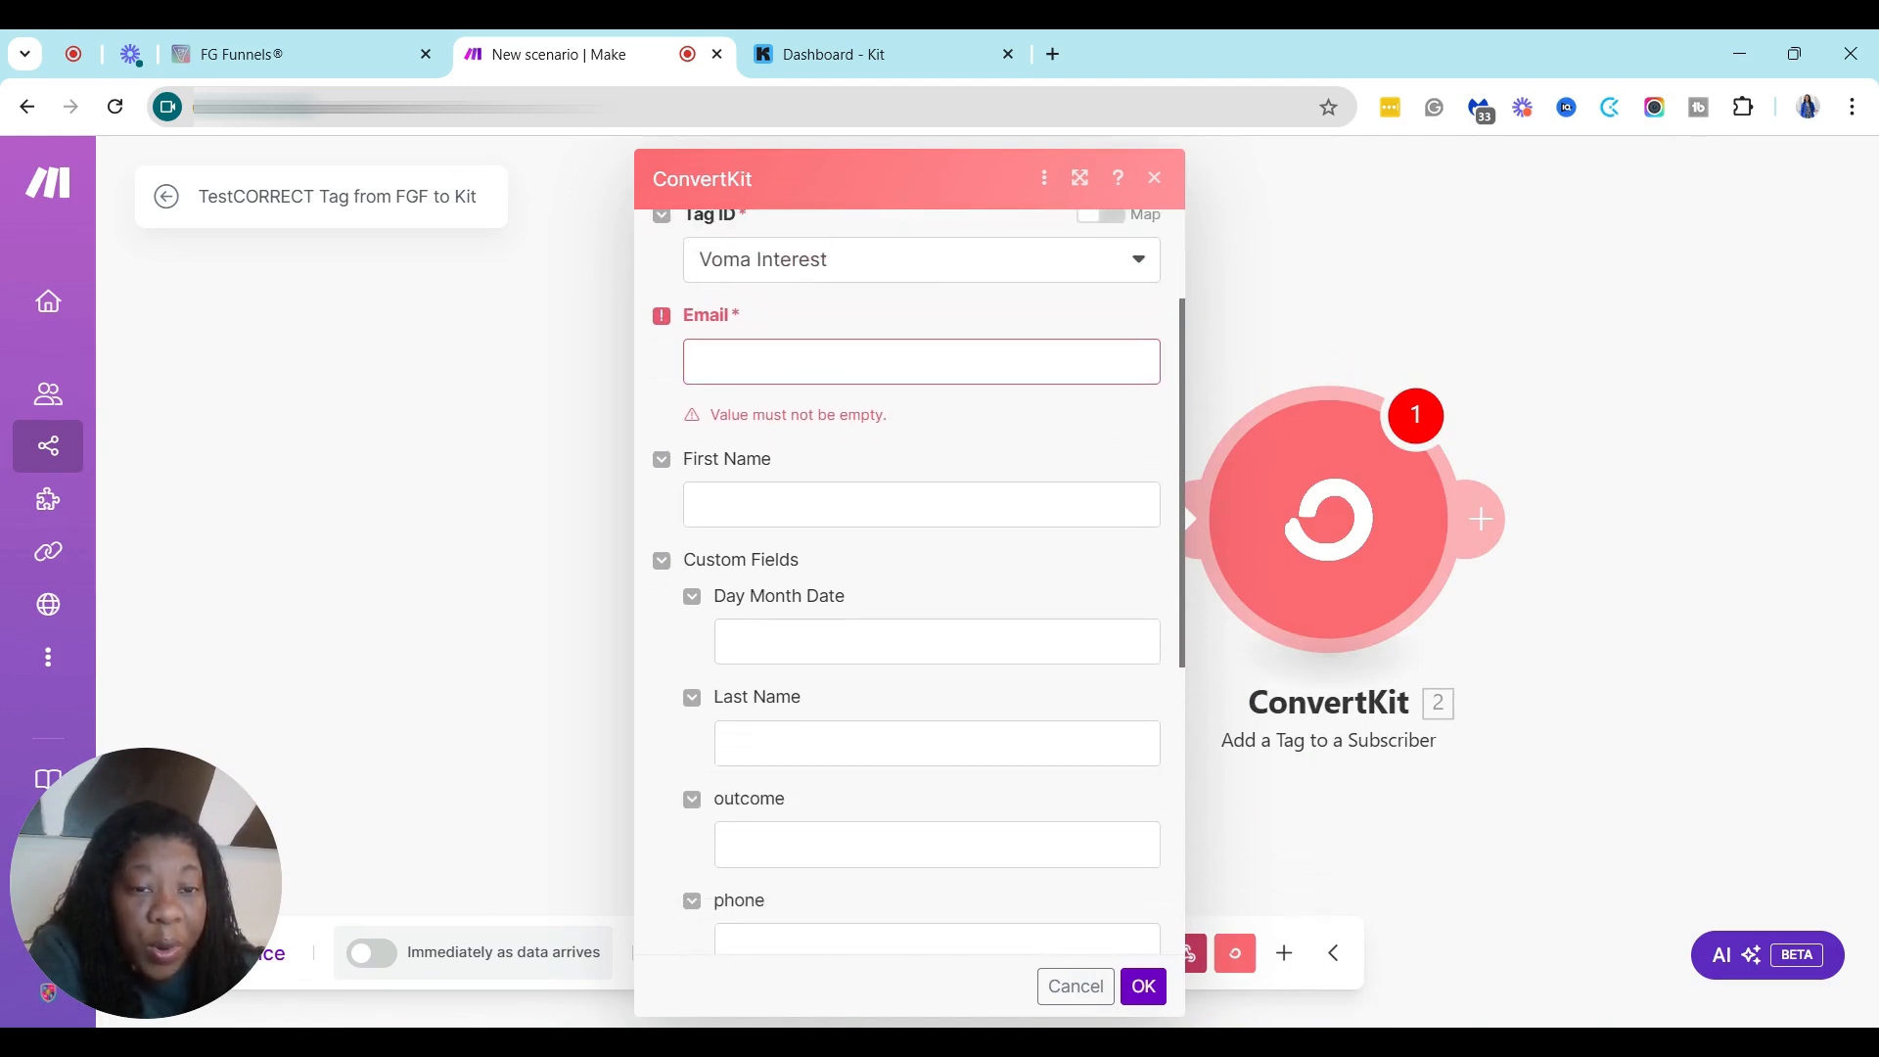
left_click(921, 362)
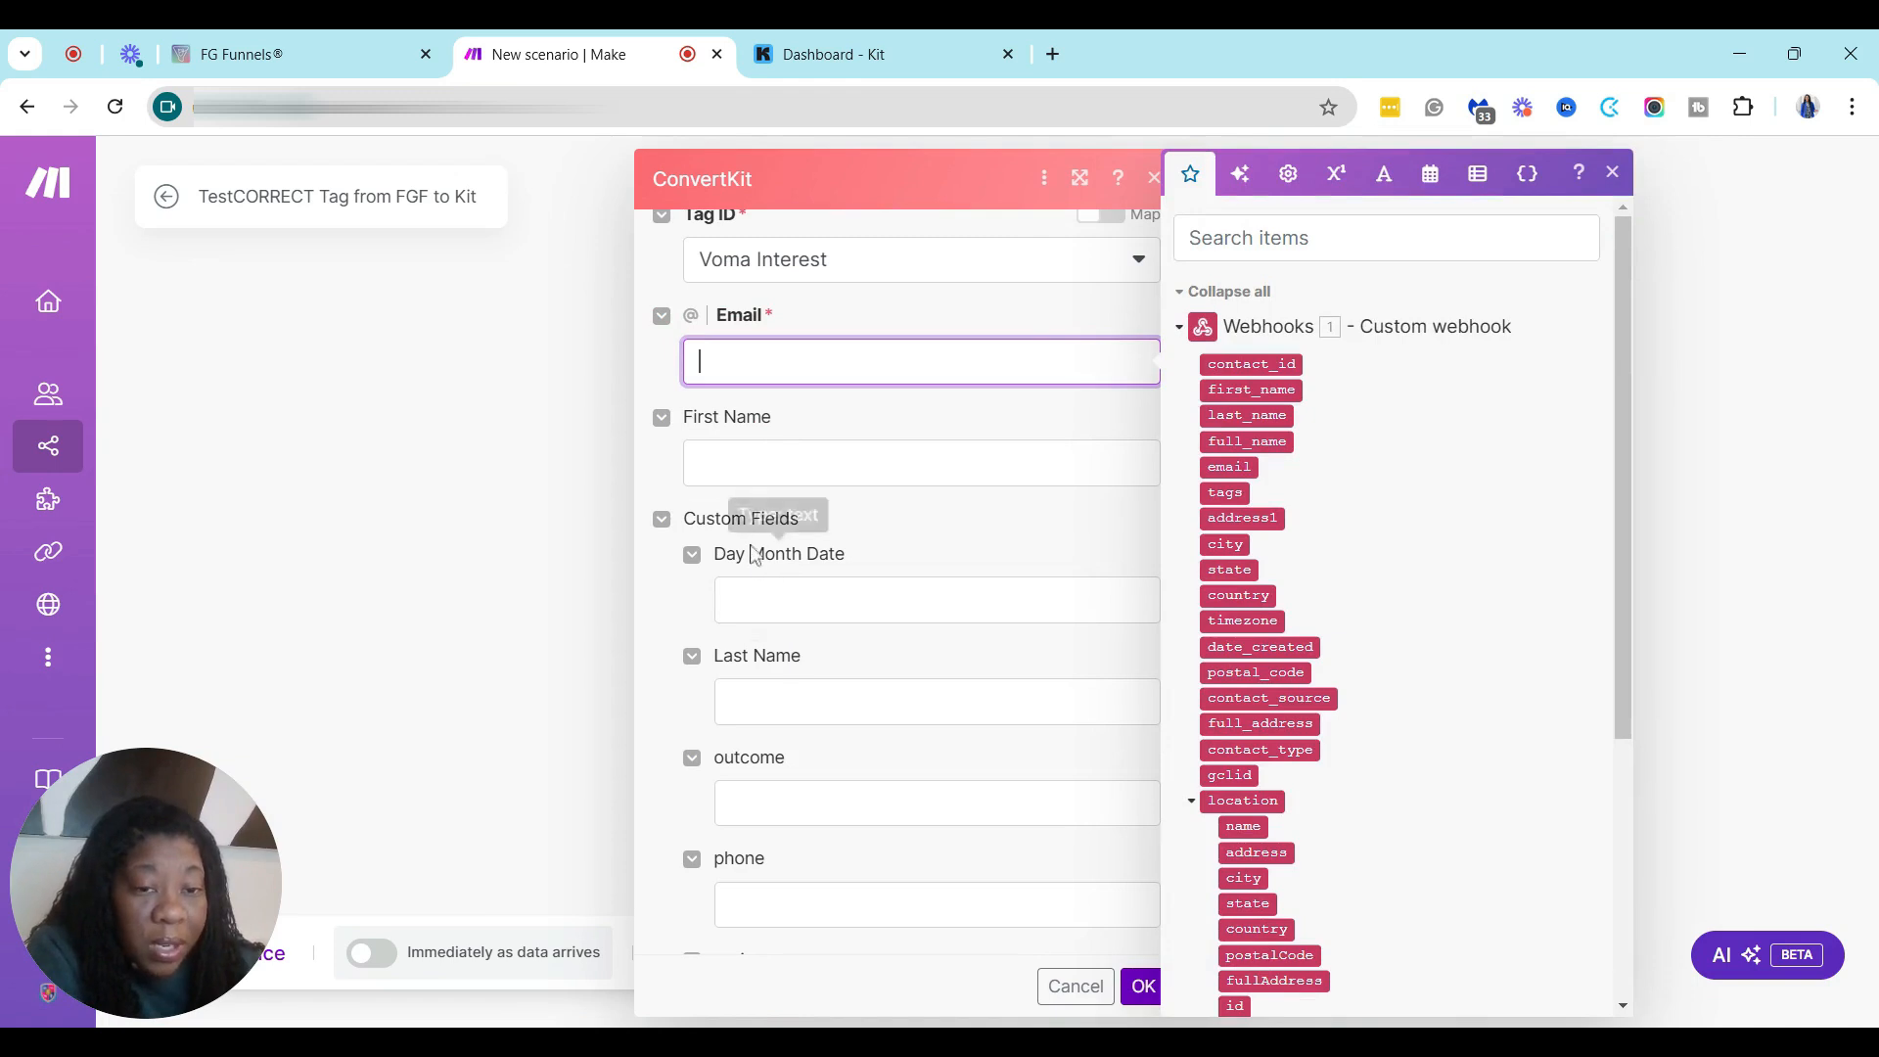
left_click(690, 560)
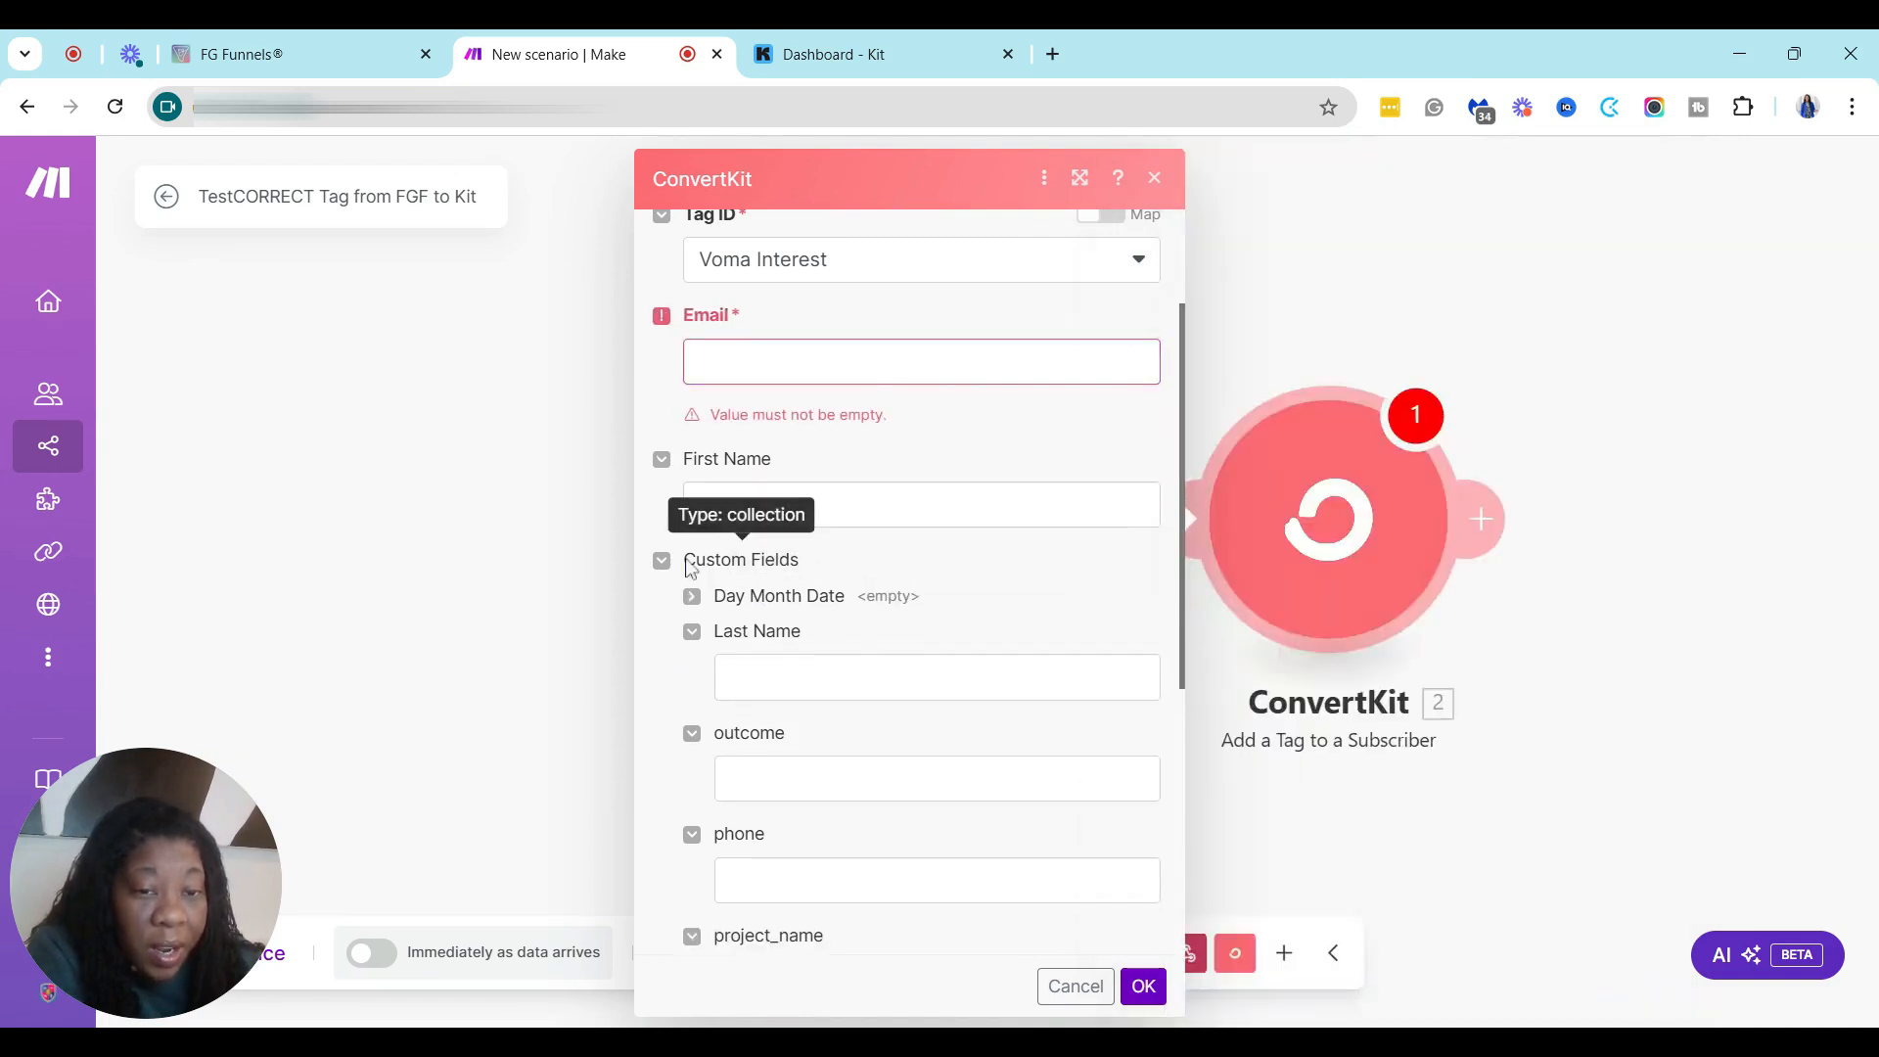
left_click(693, 633)
left_click(692, 633)
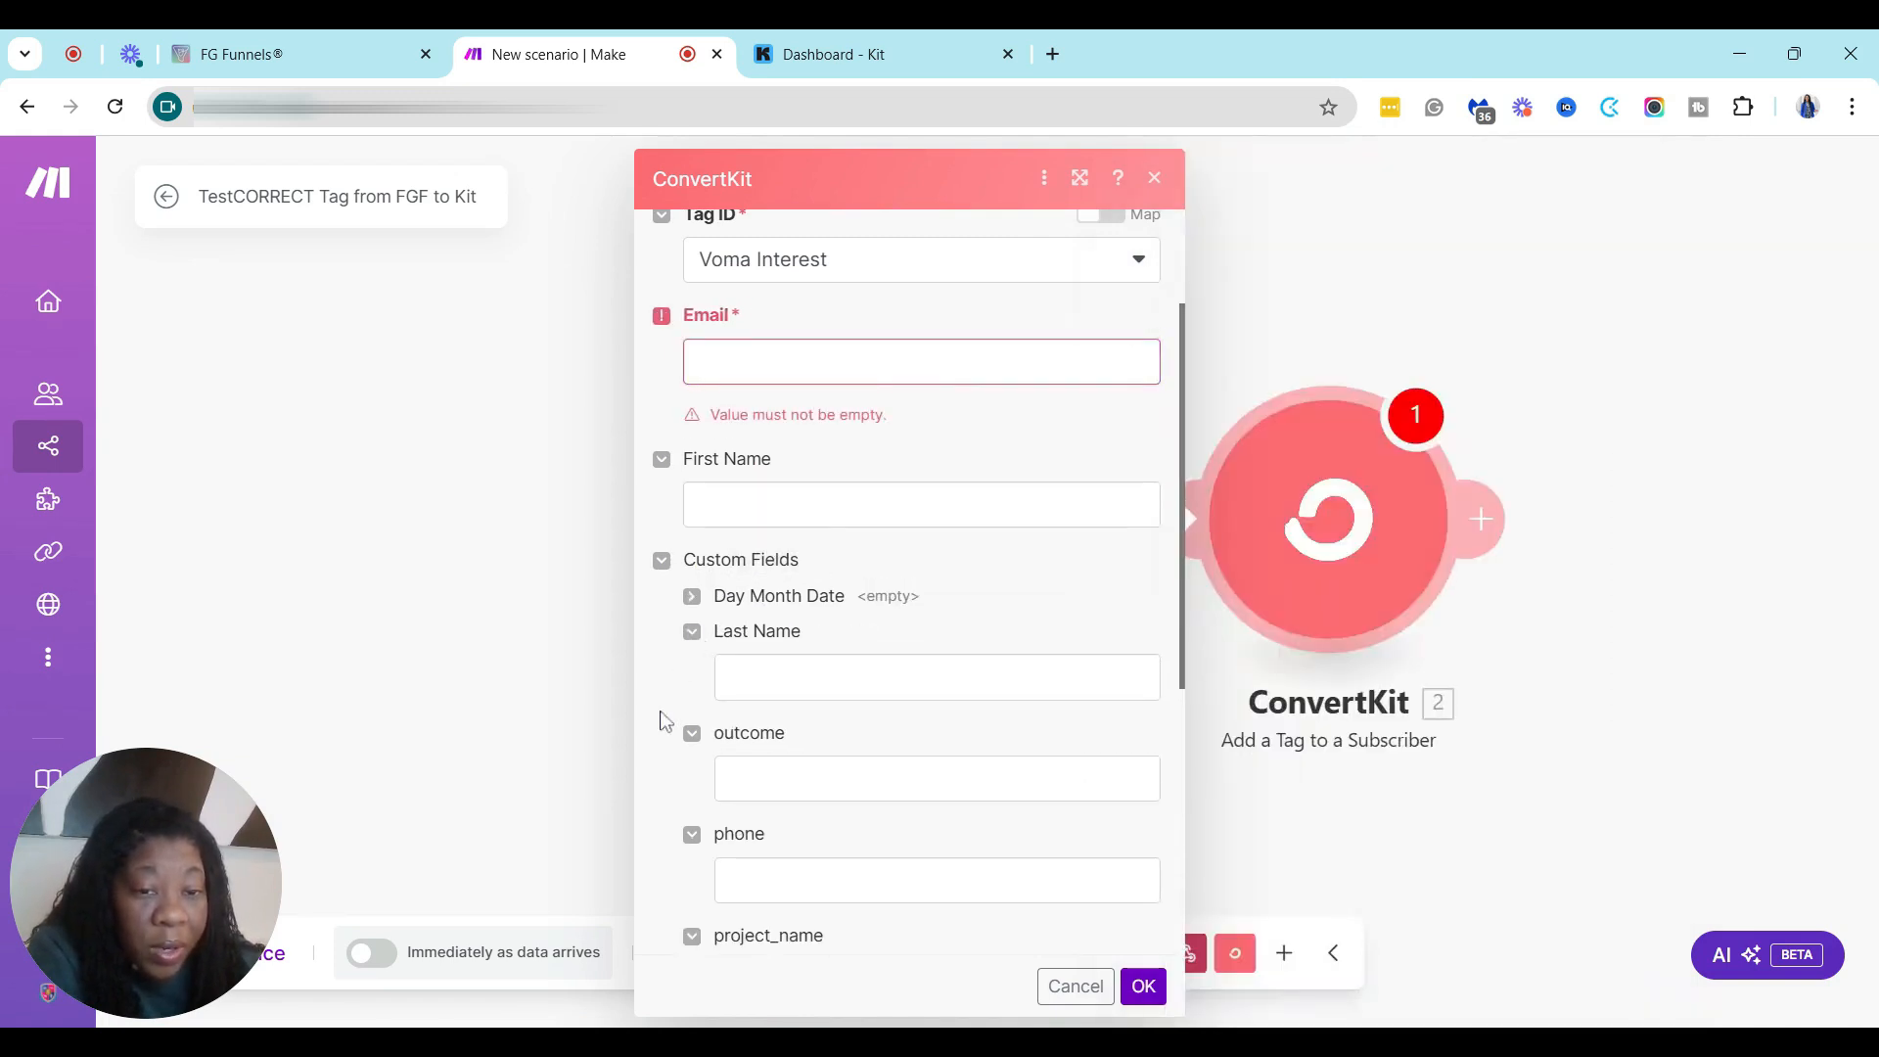
left_click(693, 733)
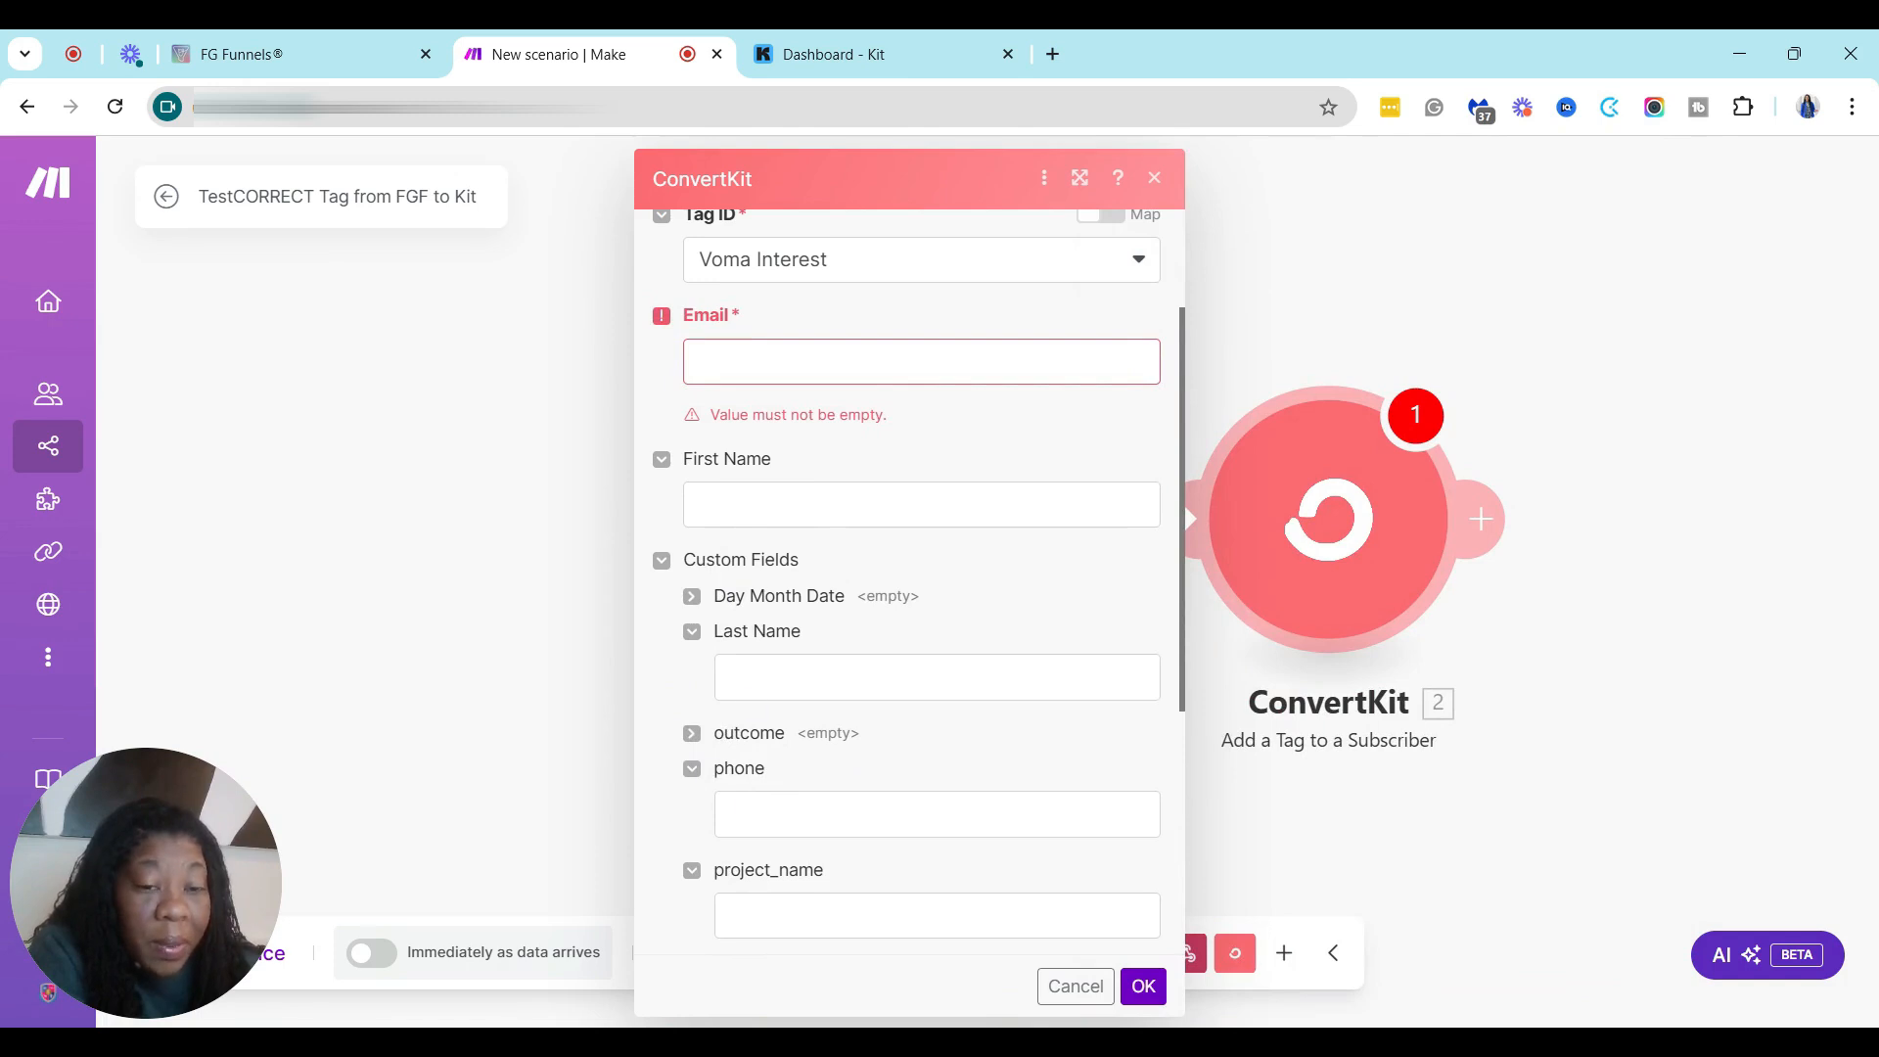
left_click(693, 871)
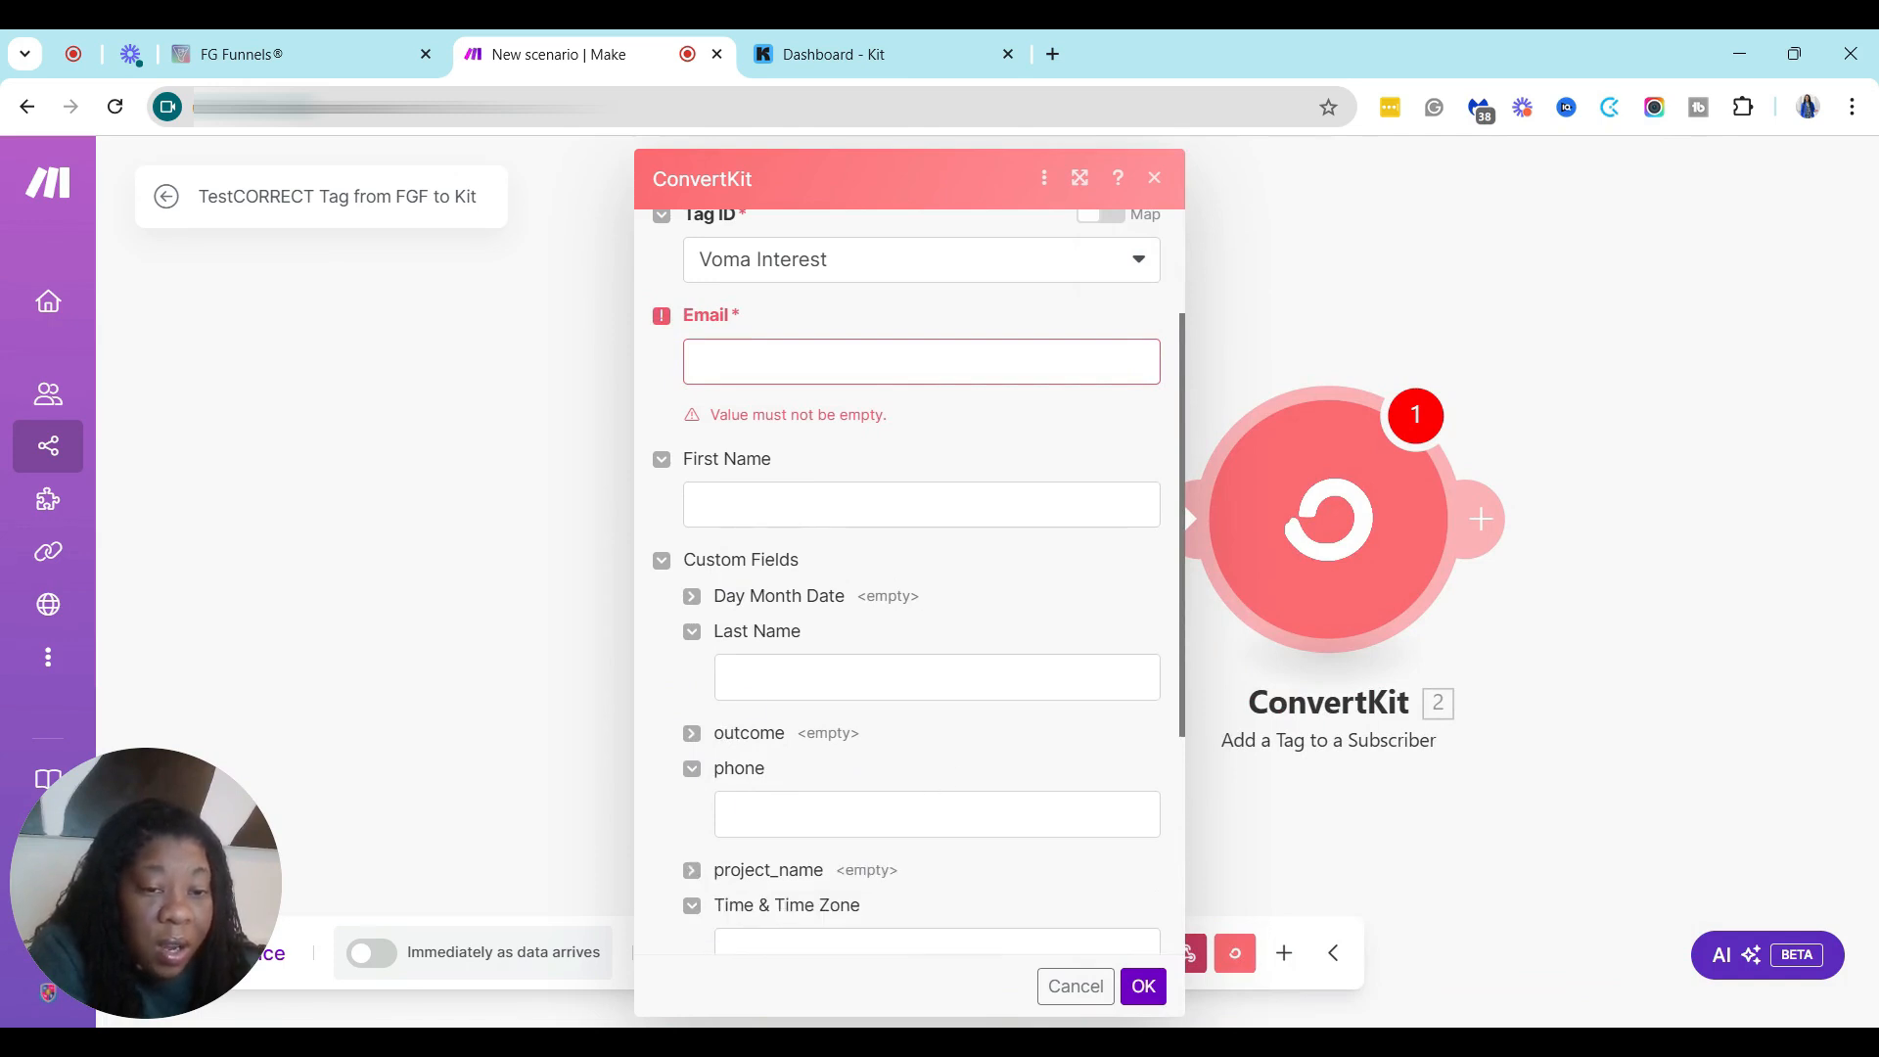
Map the webhook's email, first_name and last_name values to the ConvertKit module's Email, First Name and Last Name fields
left_click(783, 362)
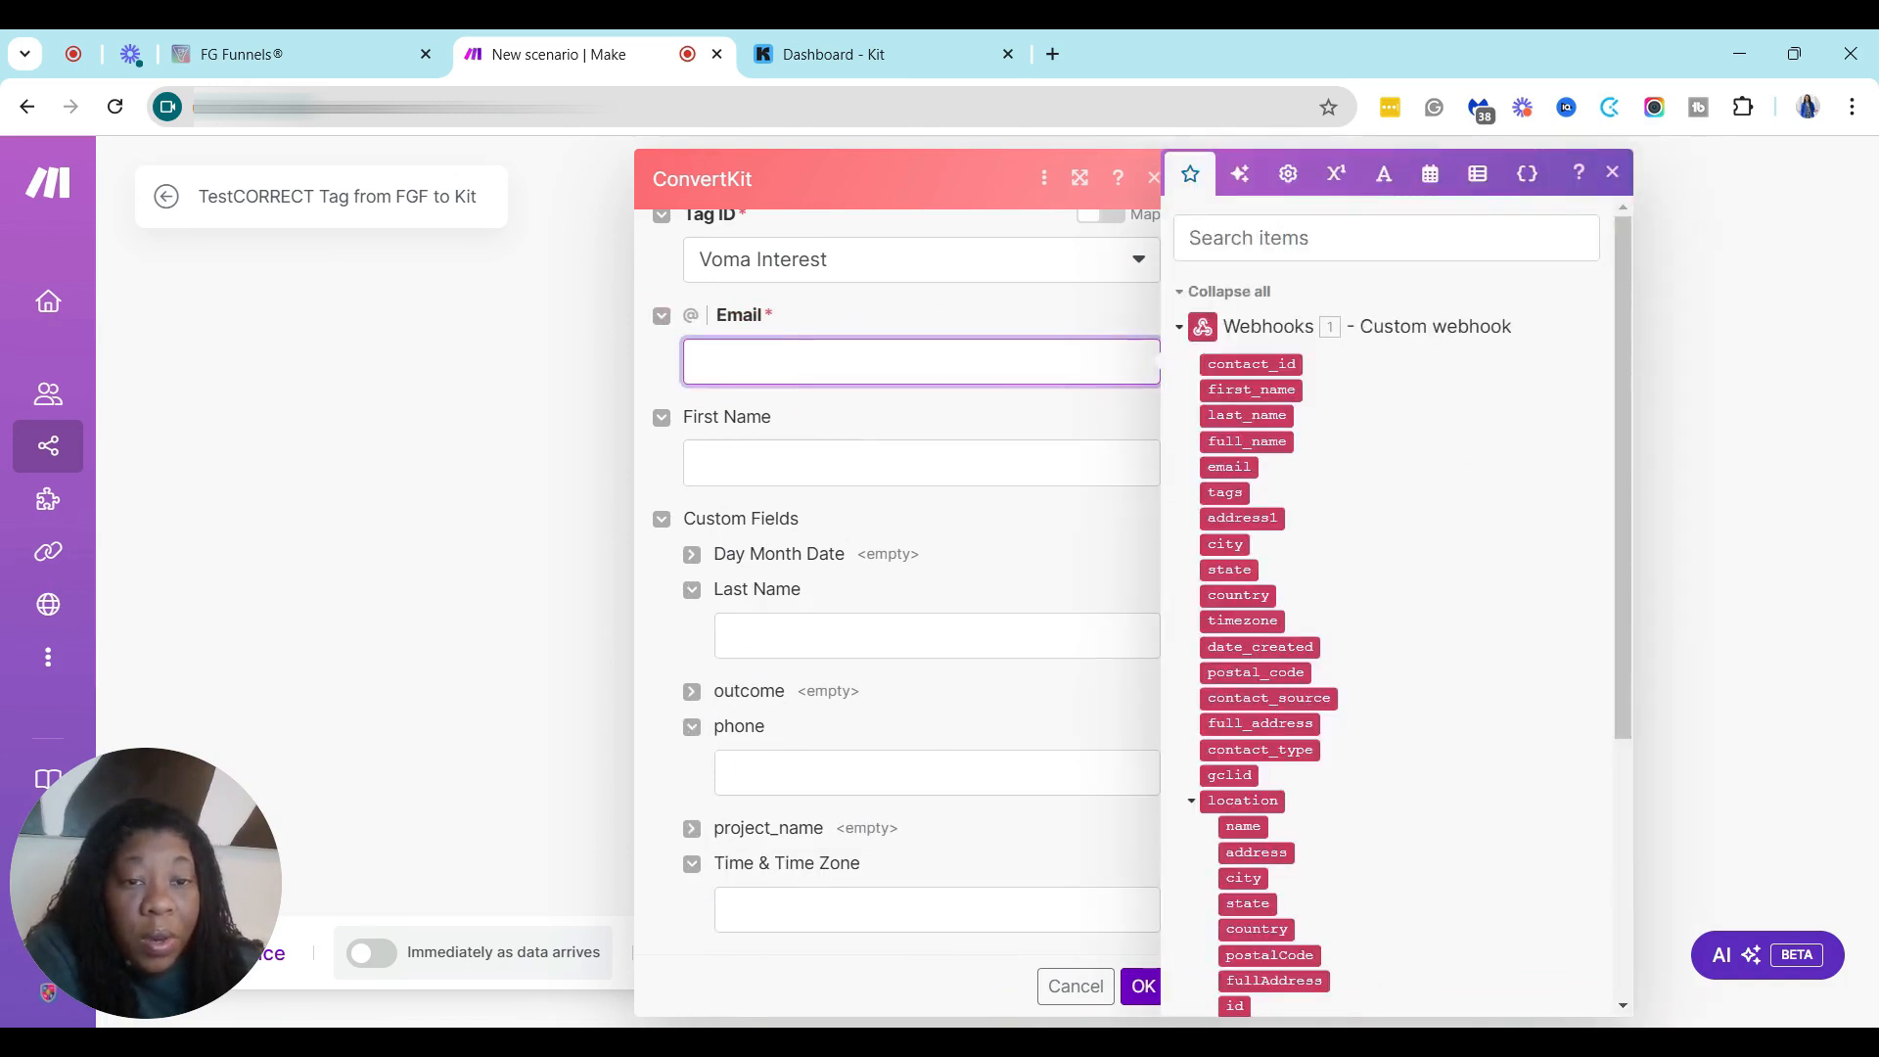
left_click(1244, 470)
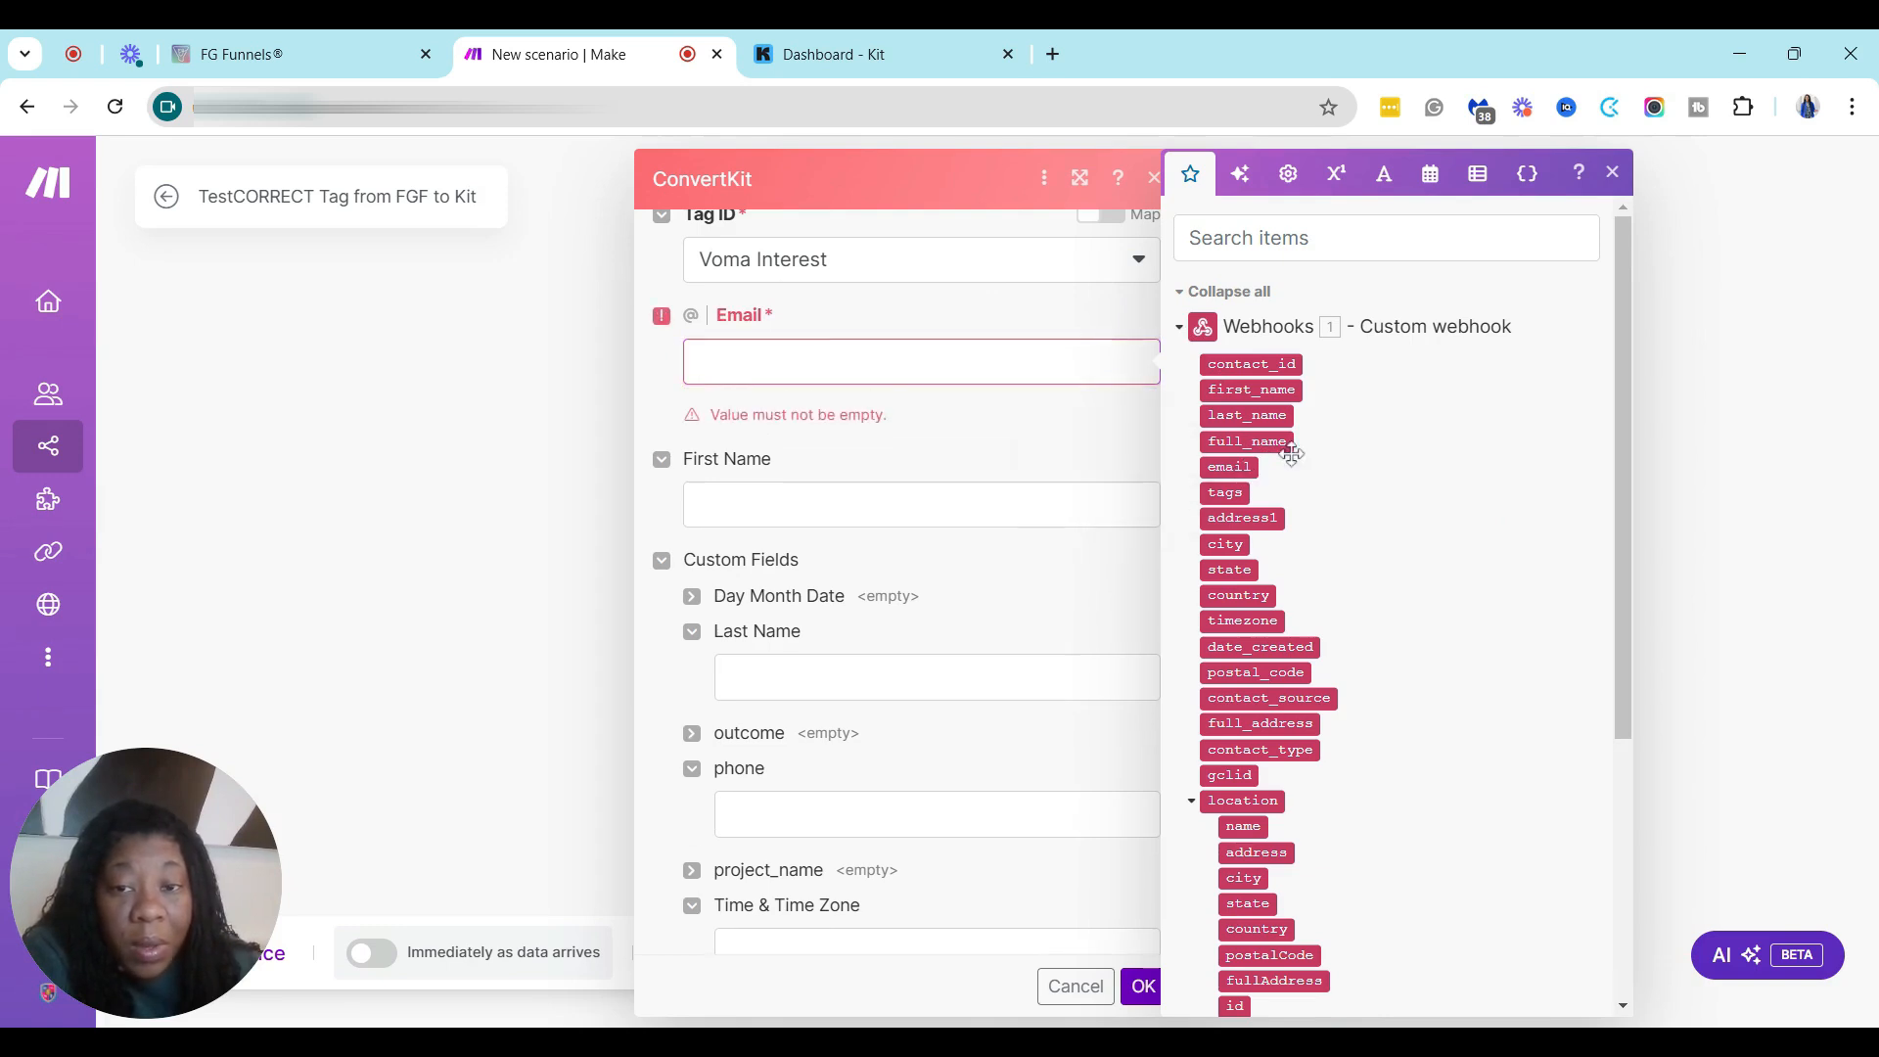
left_click(1229, 467)
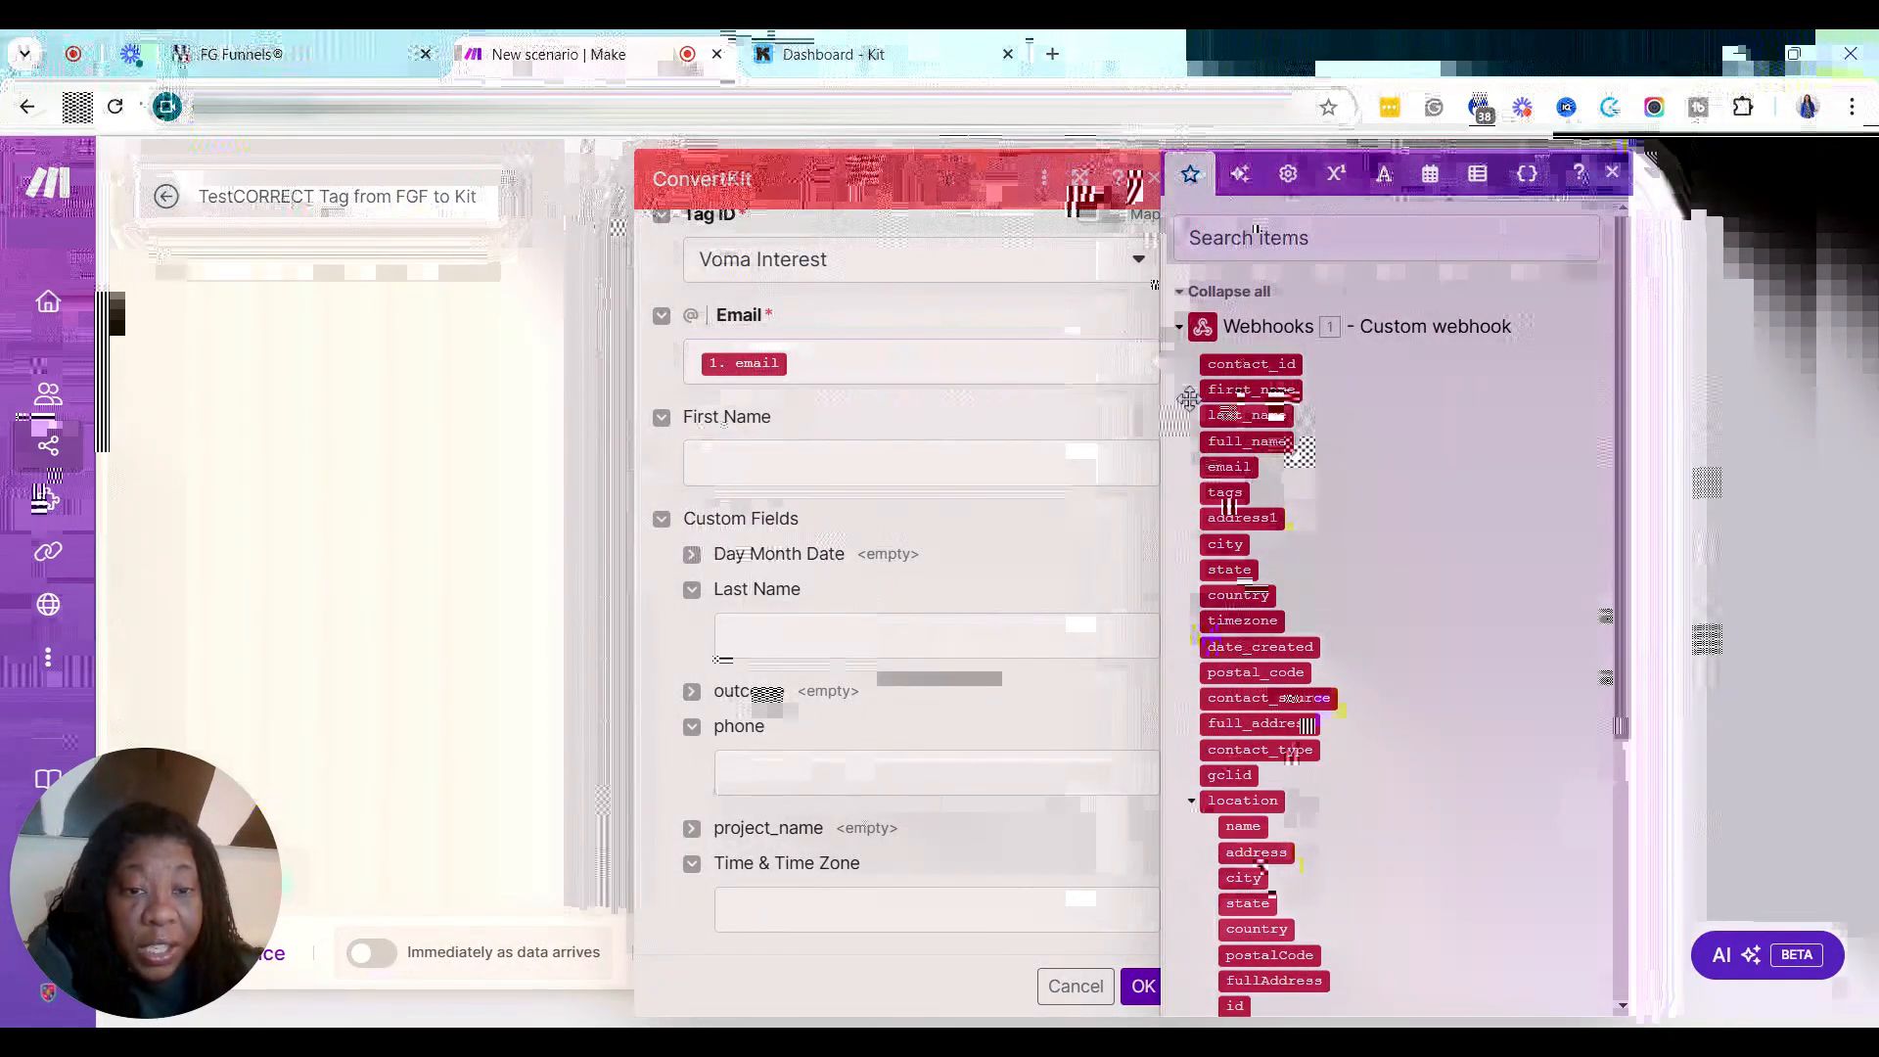
left_click(1190, 394)
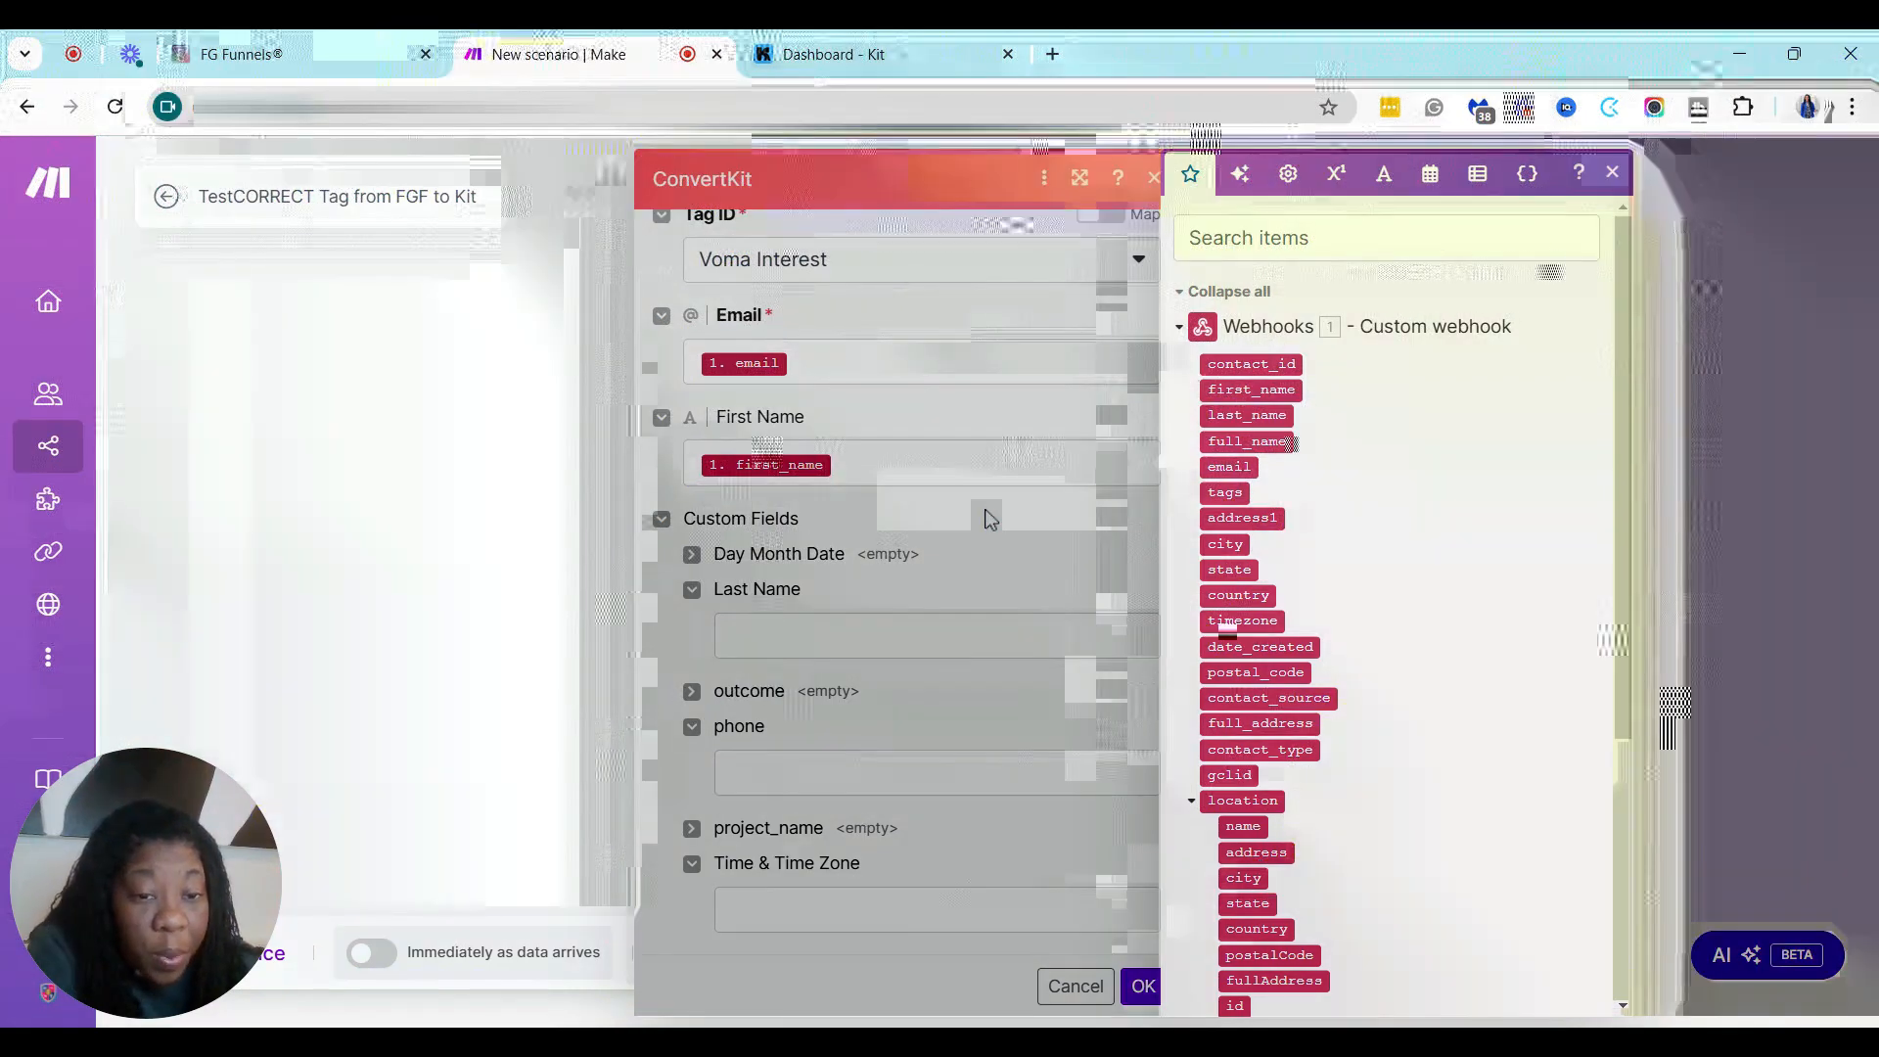
left_click(939, 636)
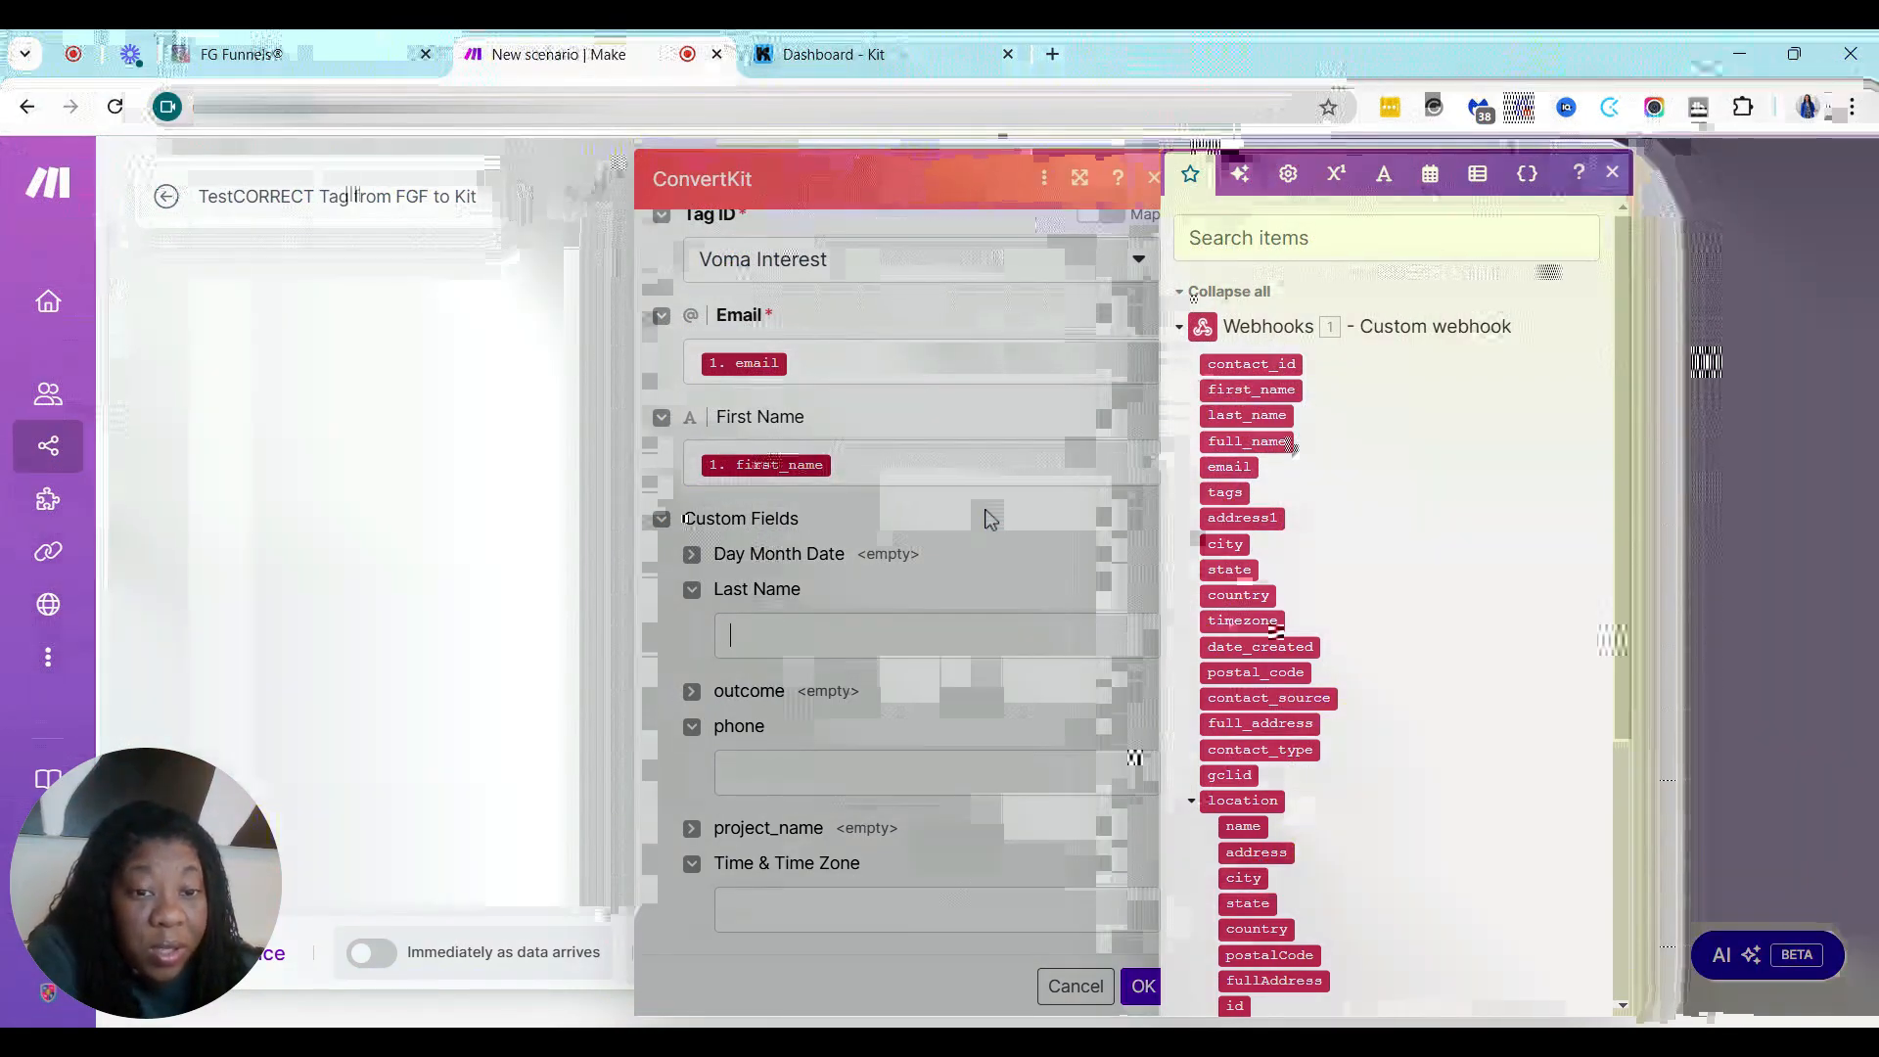
left_click(1247, 416)
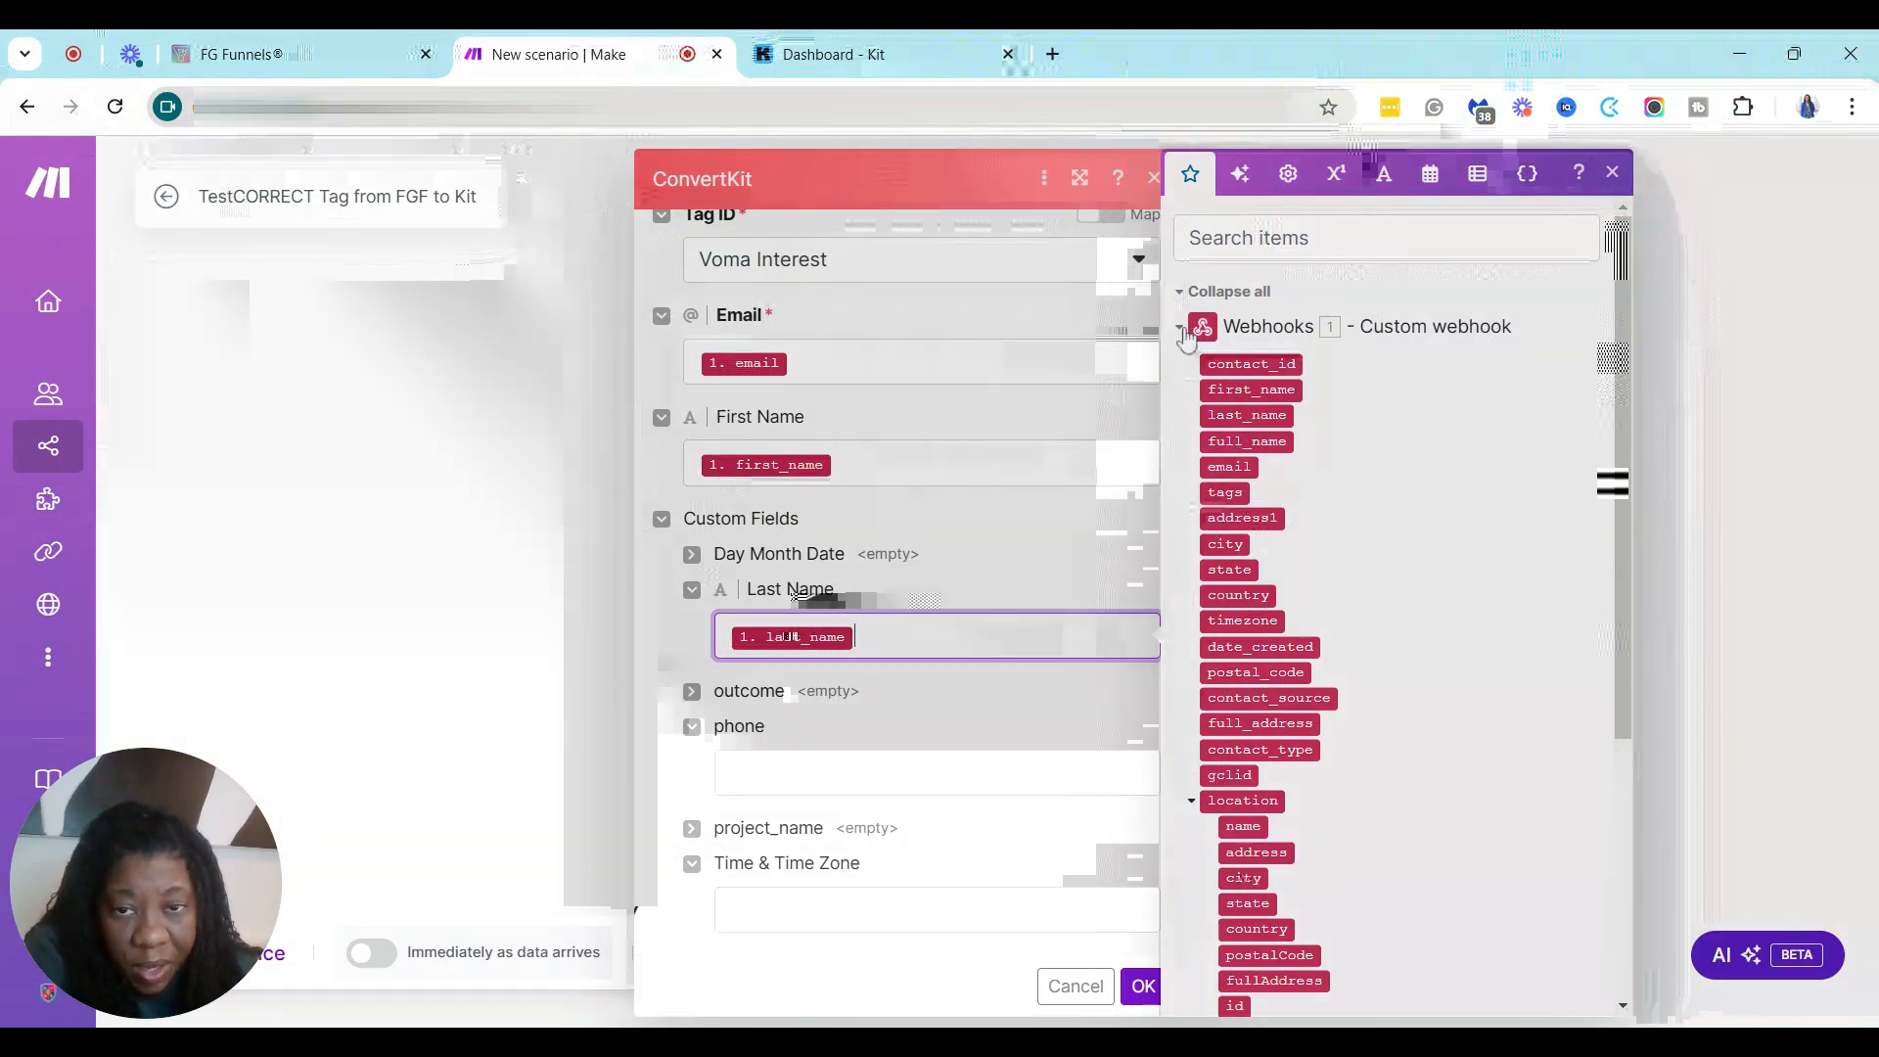
left_click(1180, 328)
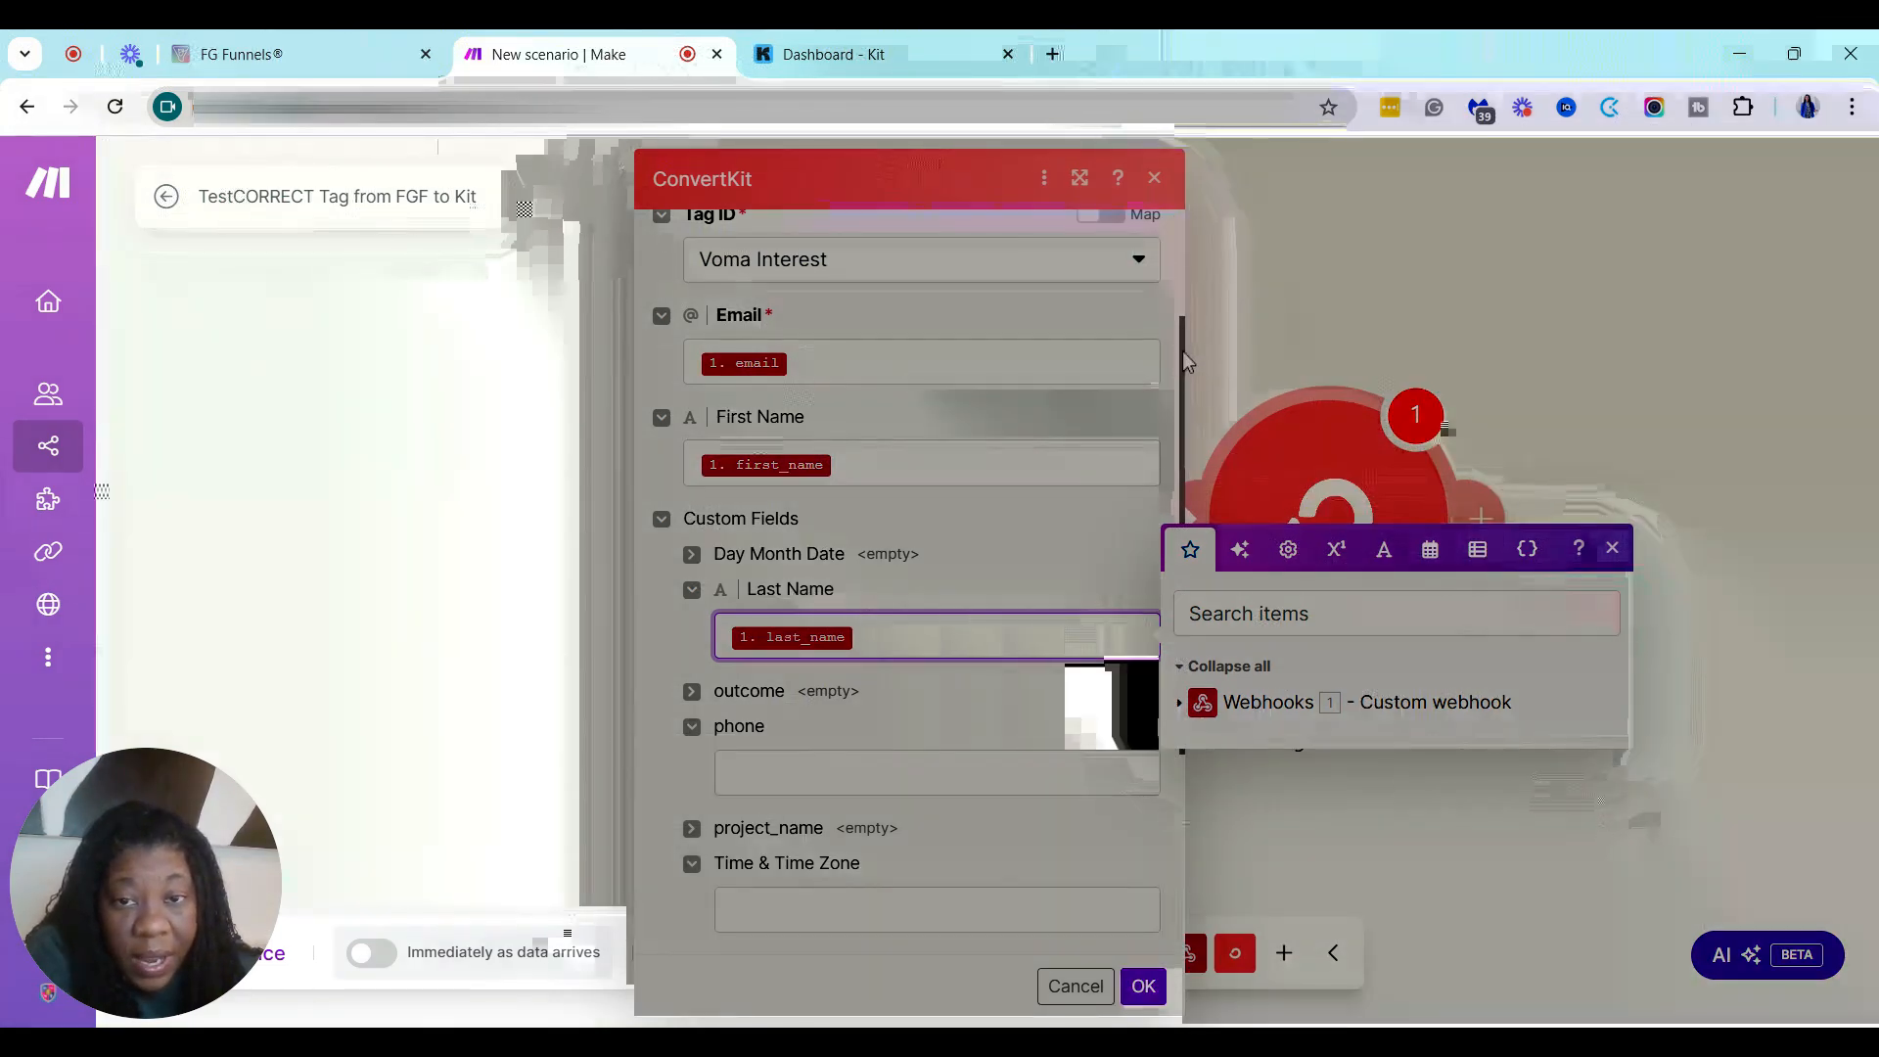
Select the Voma Interest tag in the ConvertKit module's Tags list and confirm the module settings
left_click_drag(1182, 358, 1182, 489)
scroll(1111, 637, "down", 1)
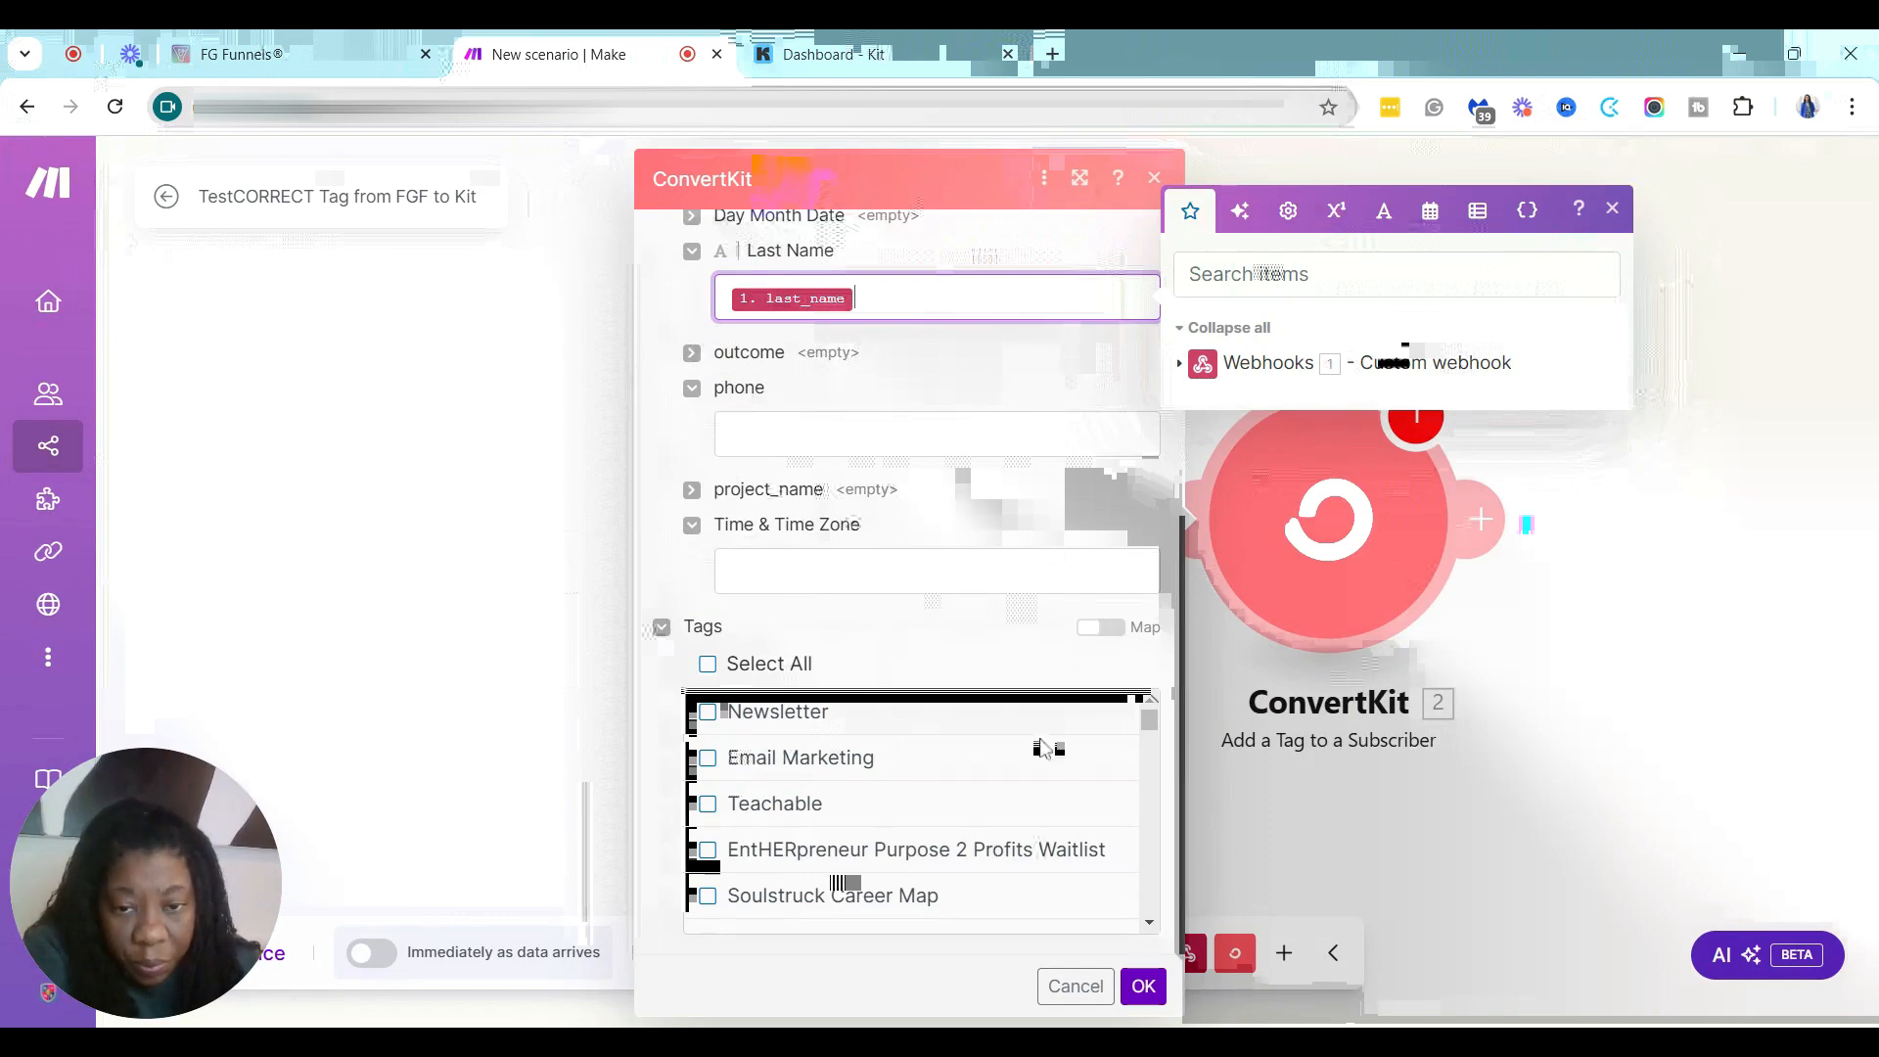
left_click_drag(1149, 722, 1103, 930)
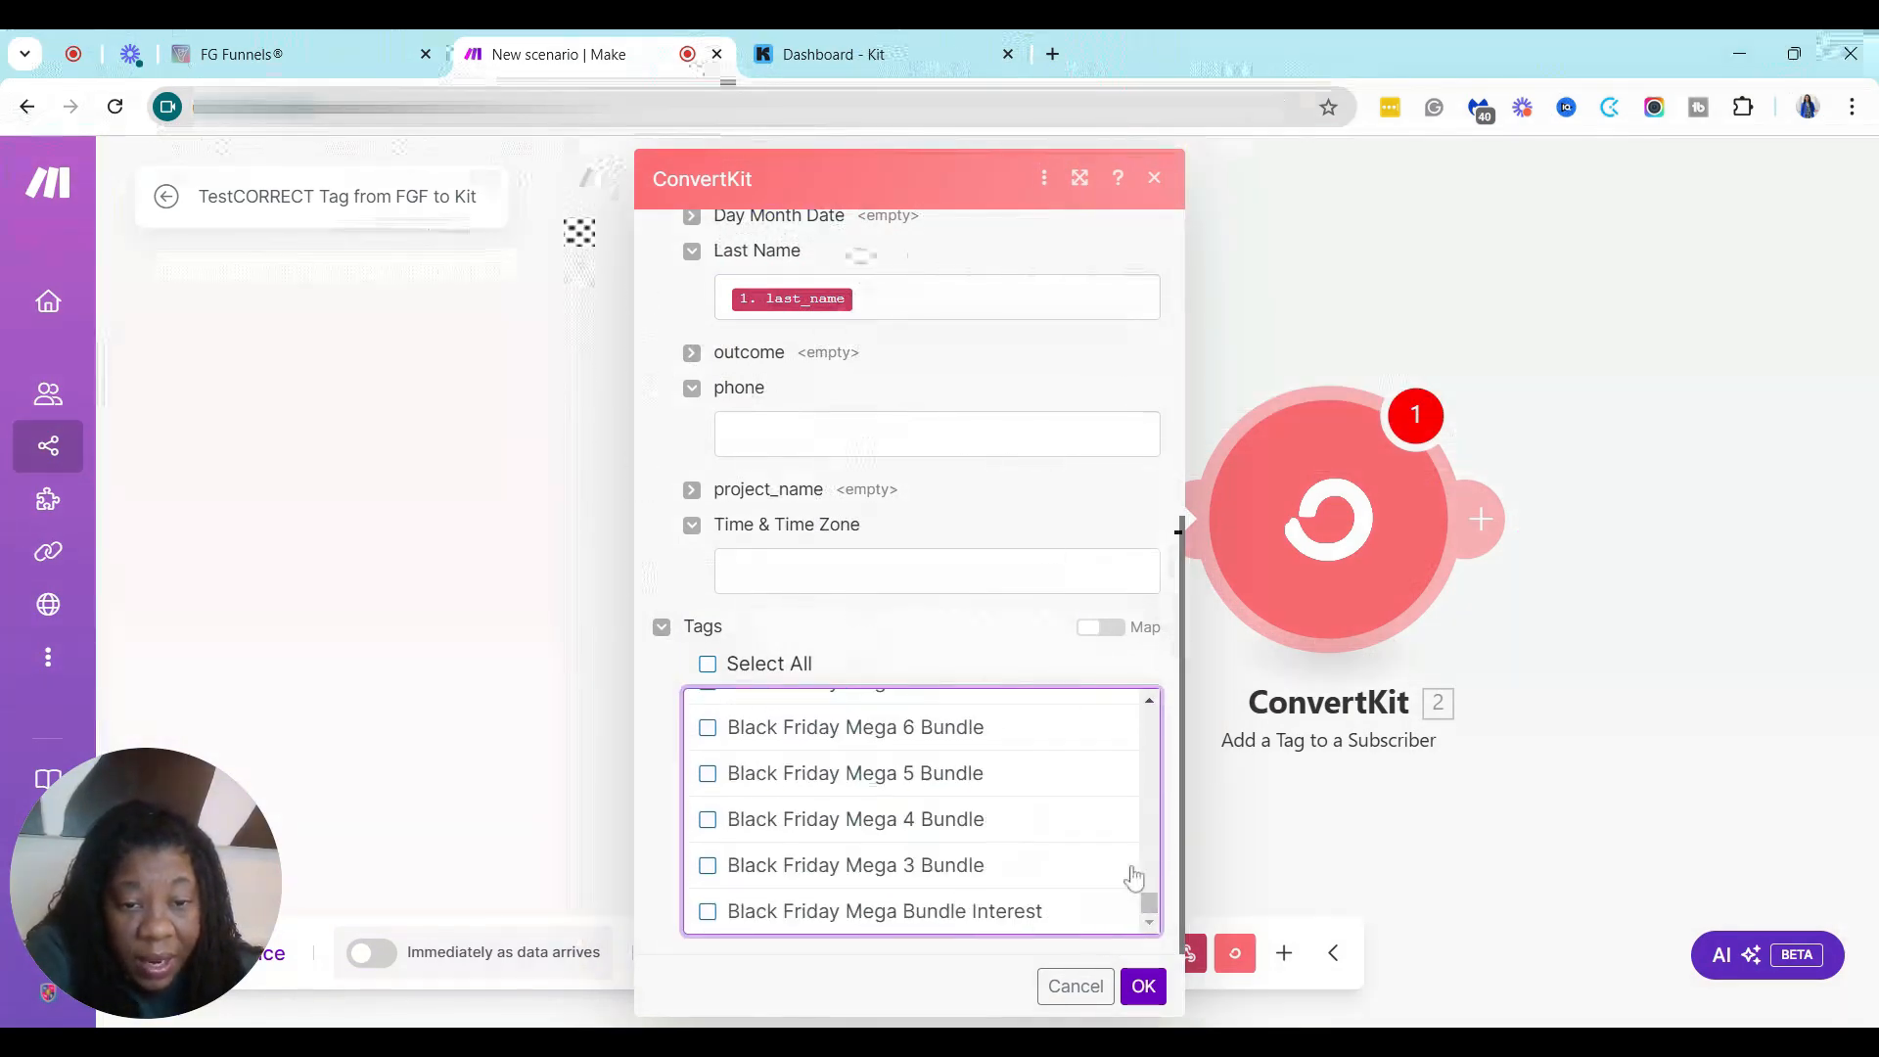
scroll(916, 827, "up", 4)
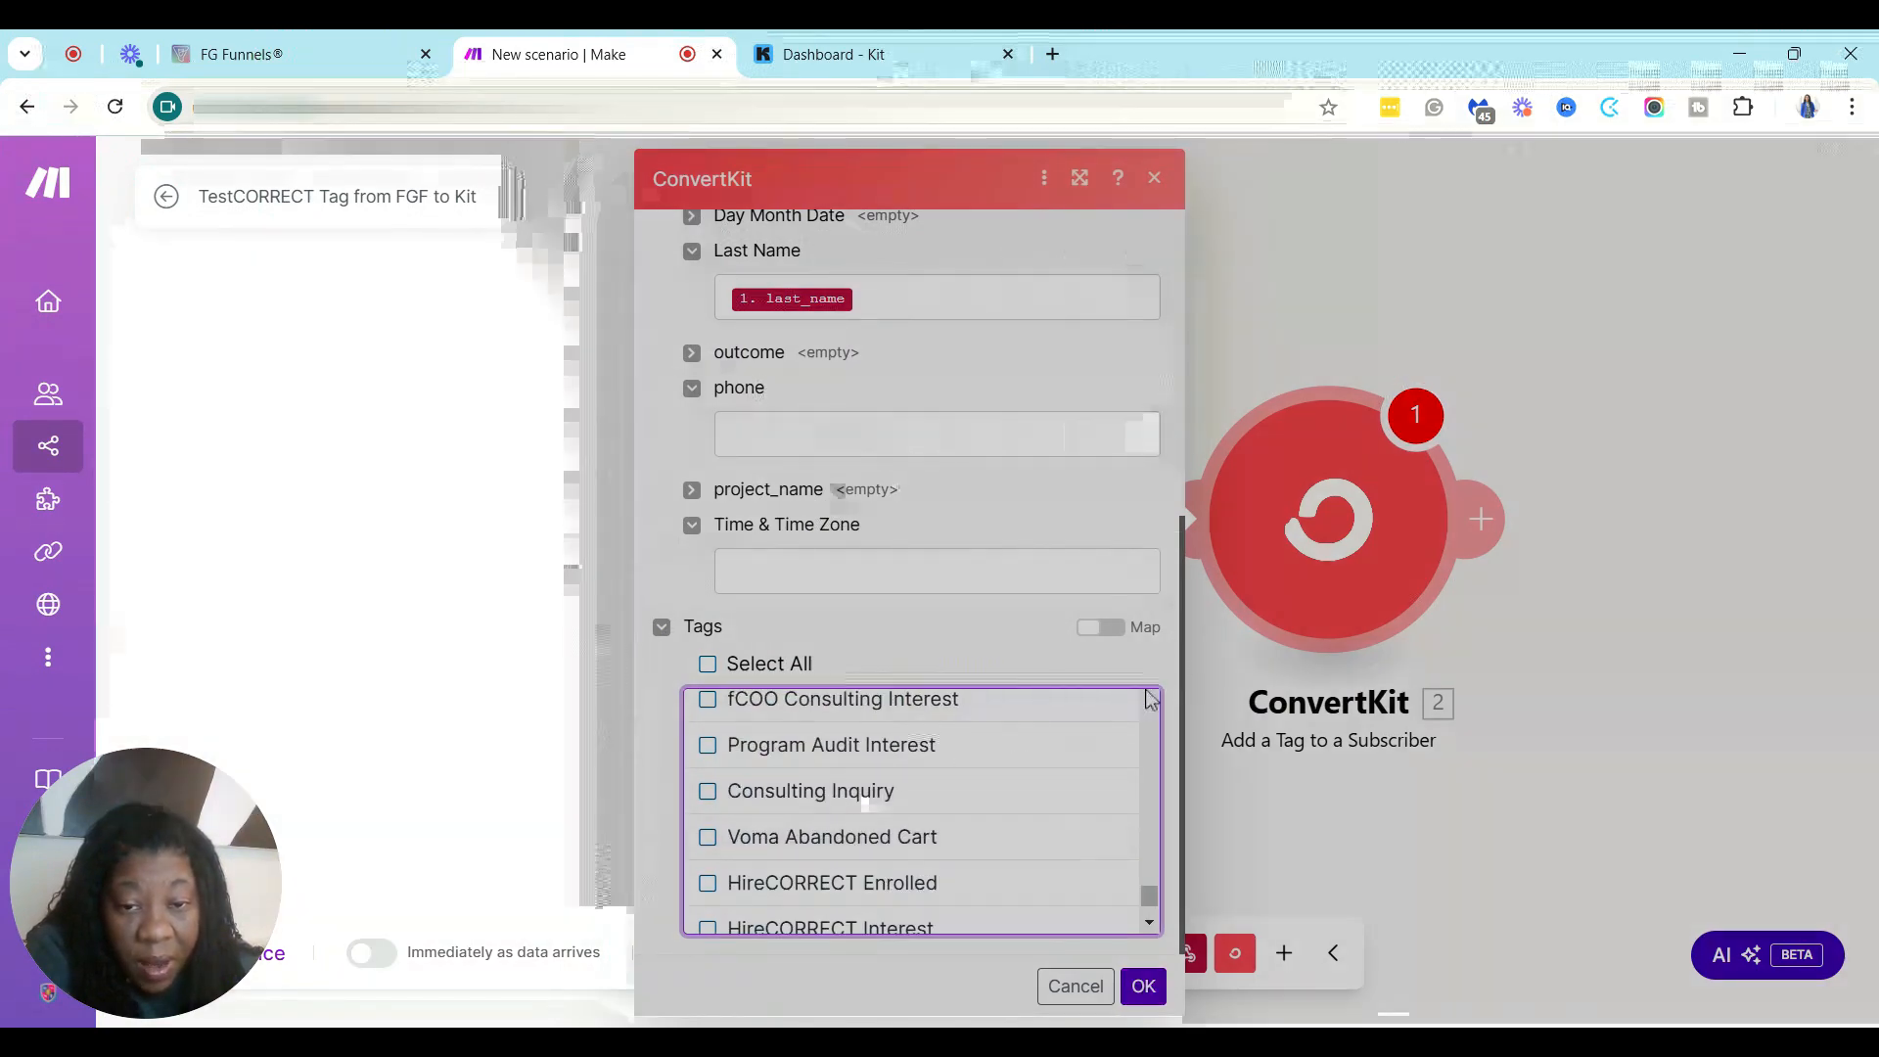
left_click(1150, 701)
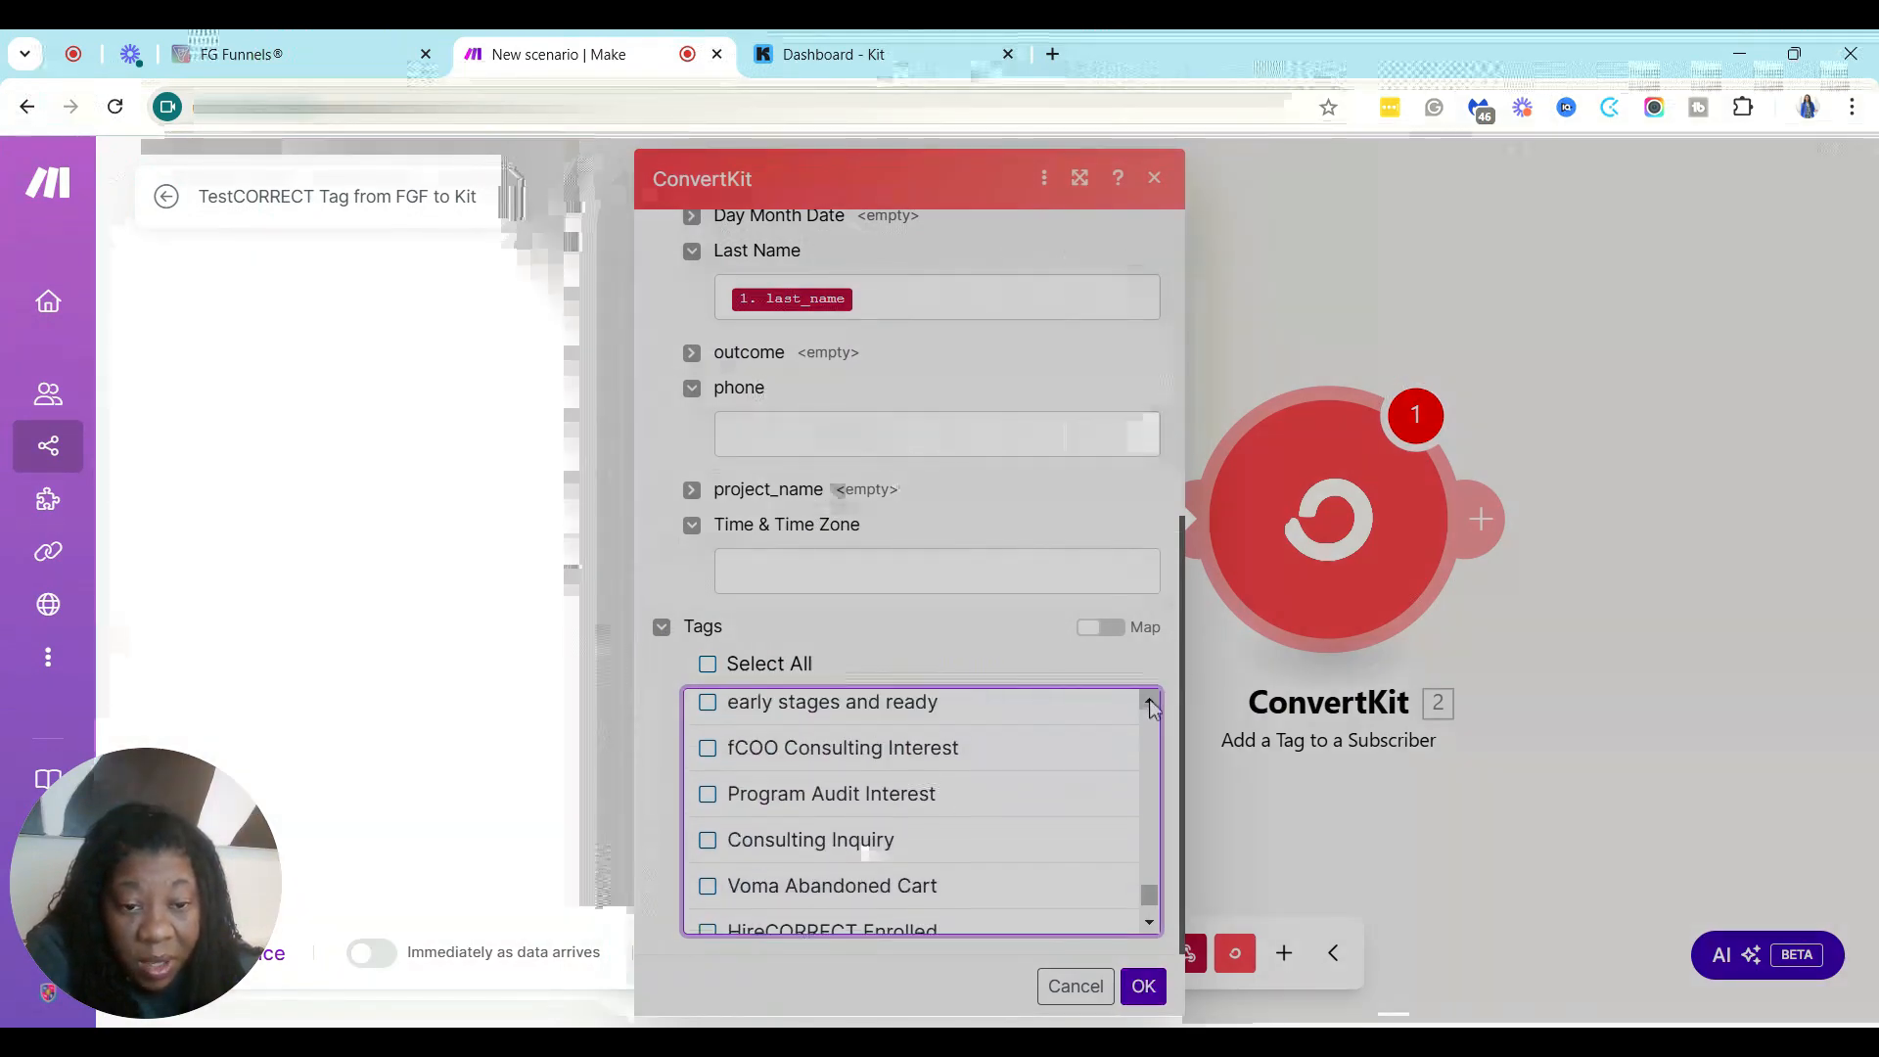
left_click(1150, 701)
left_click(1149, 701)
left_click(1150, 700)
left_click(1150, 701)
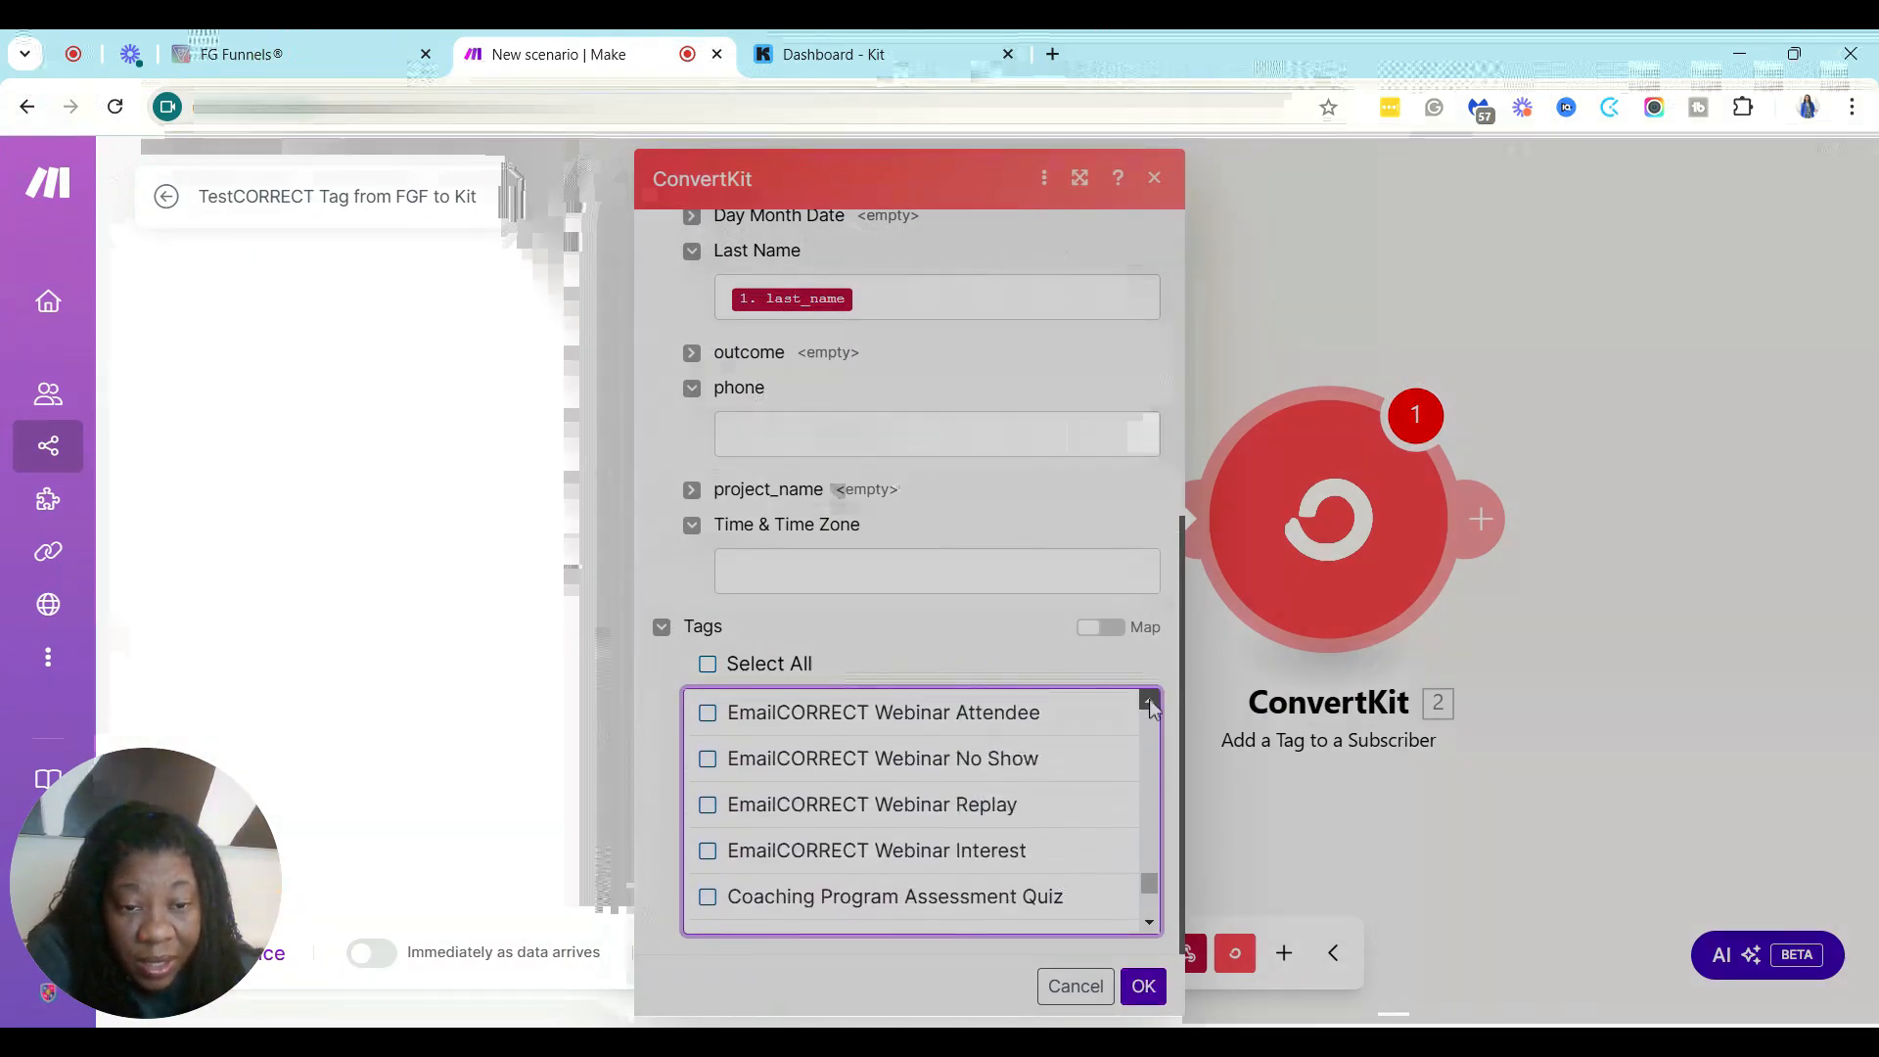
left_click(1150, 701)
left_click(1150, 700)
left_click(1150, 701)
left_click(1150, 701)
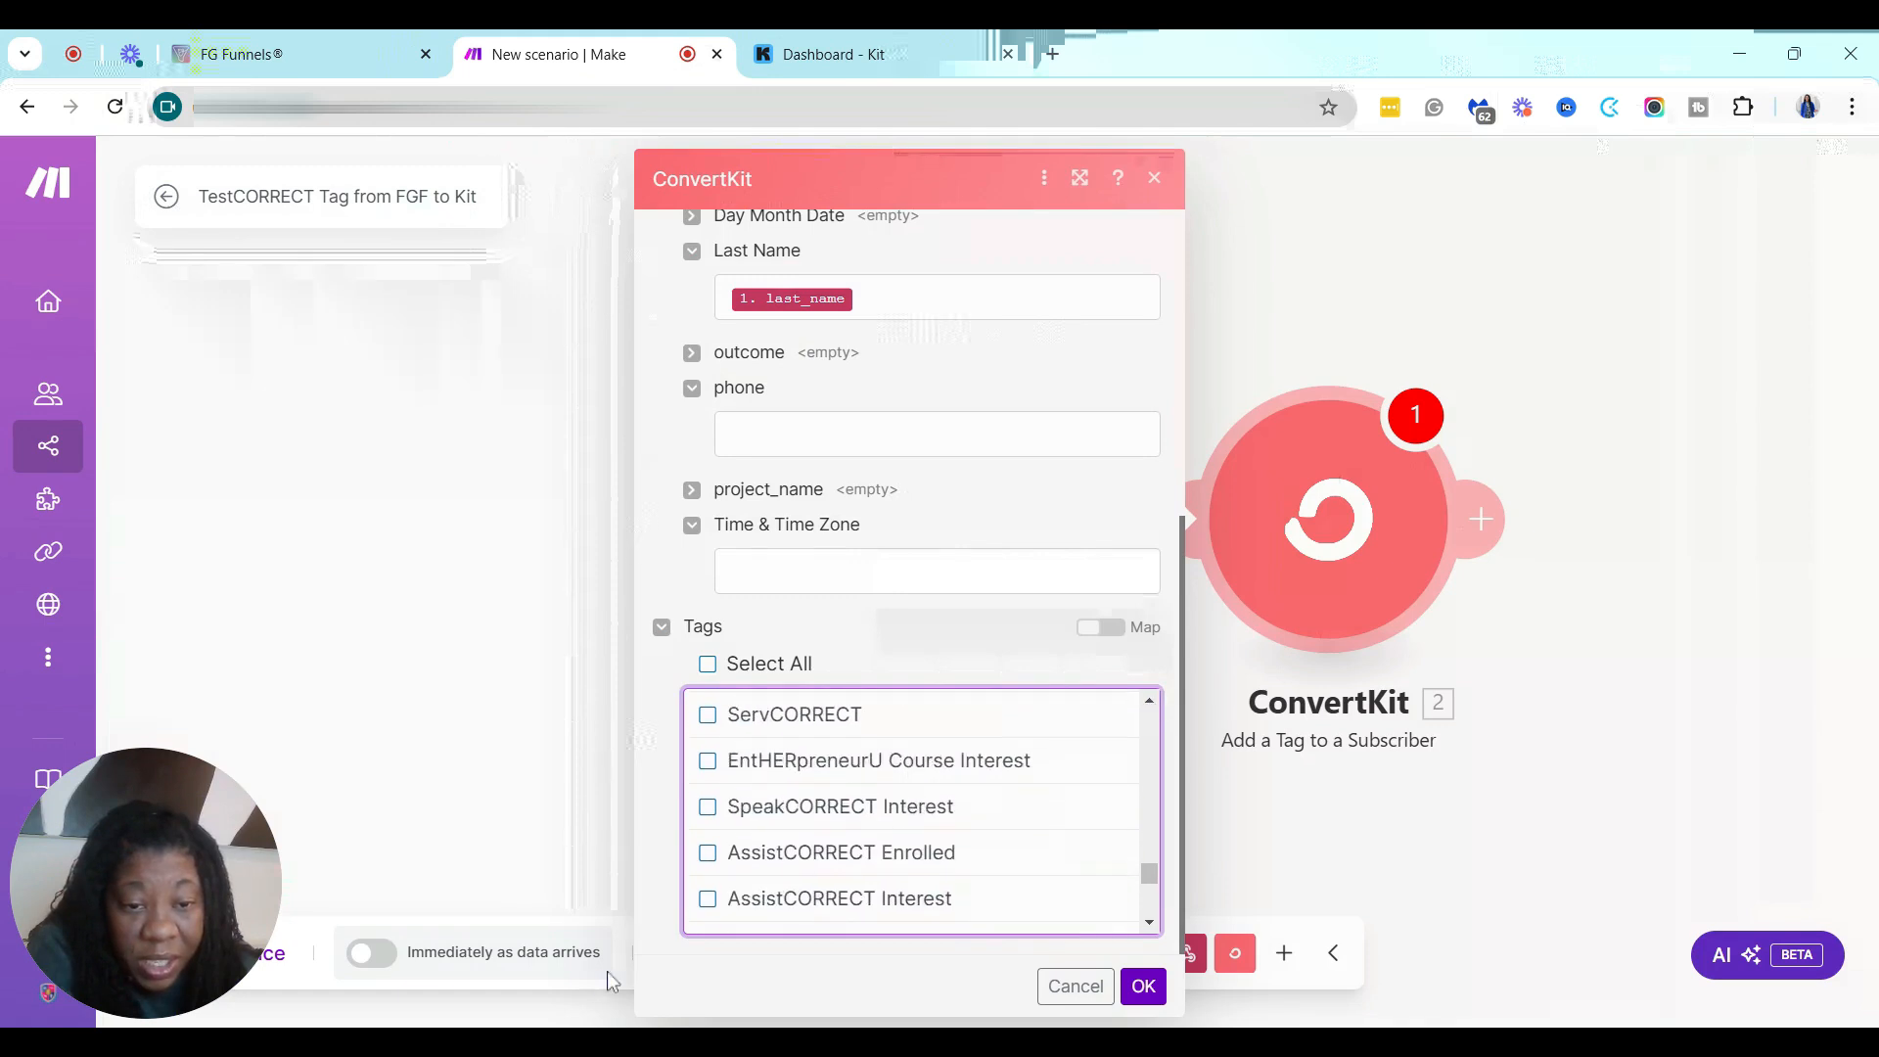
scroll(762, 853, "down", 3)
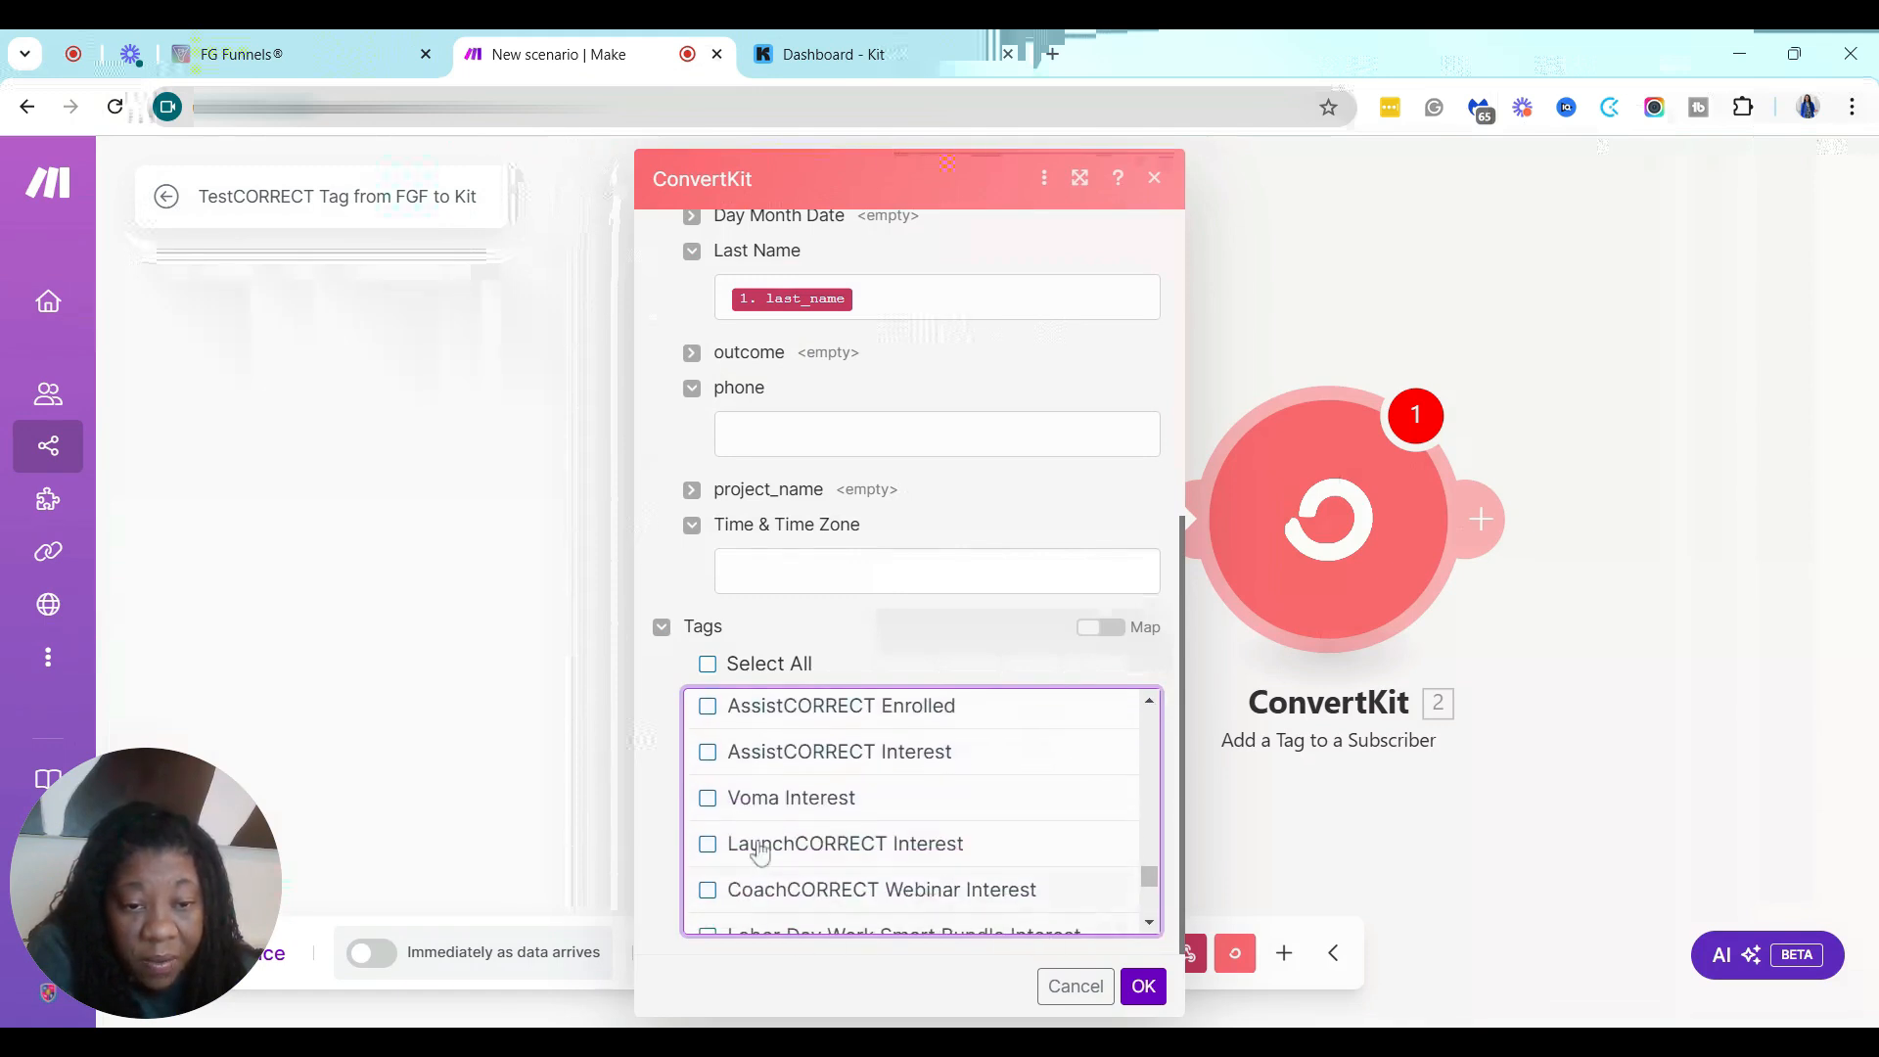
left_click(708, 798)
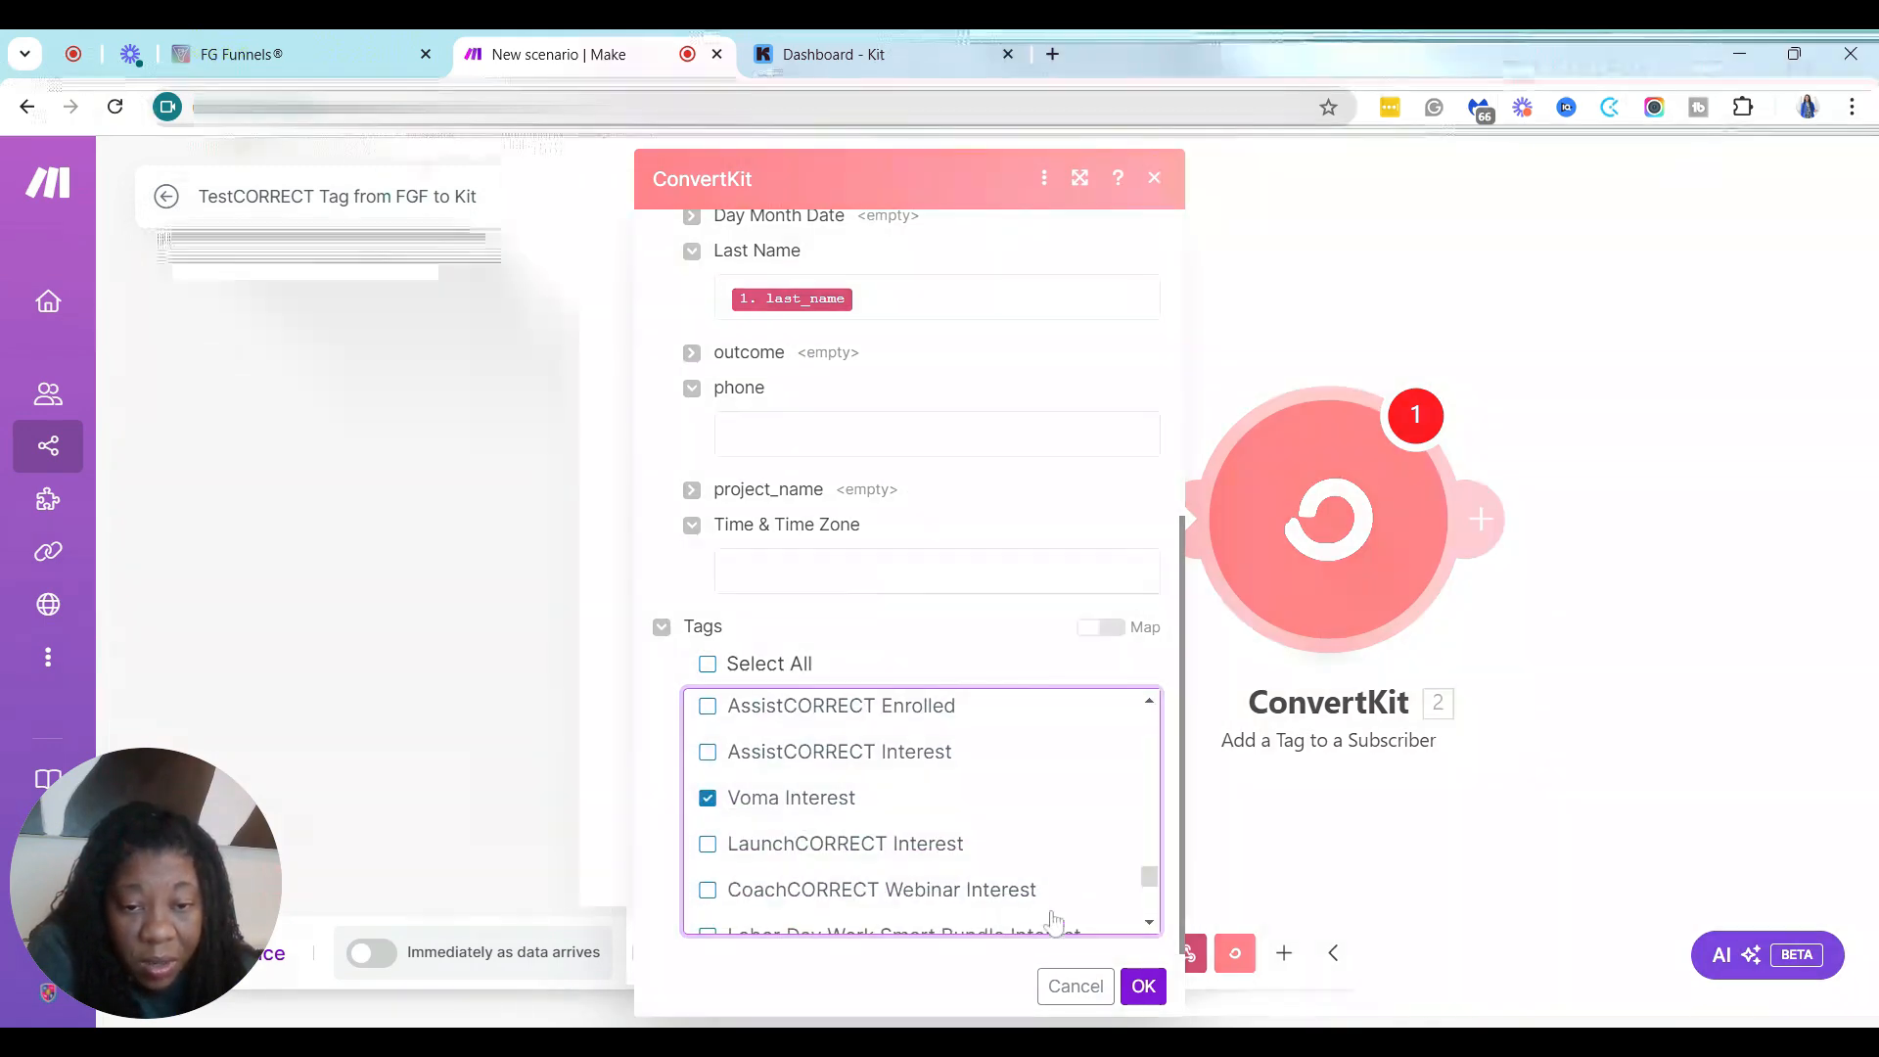
left_click(1143, 985)
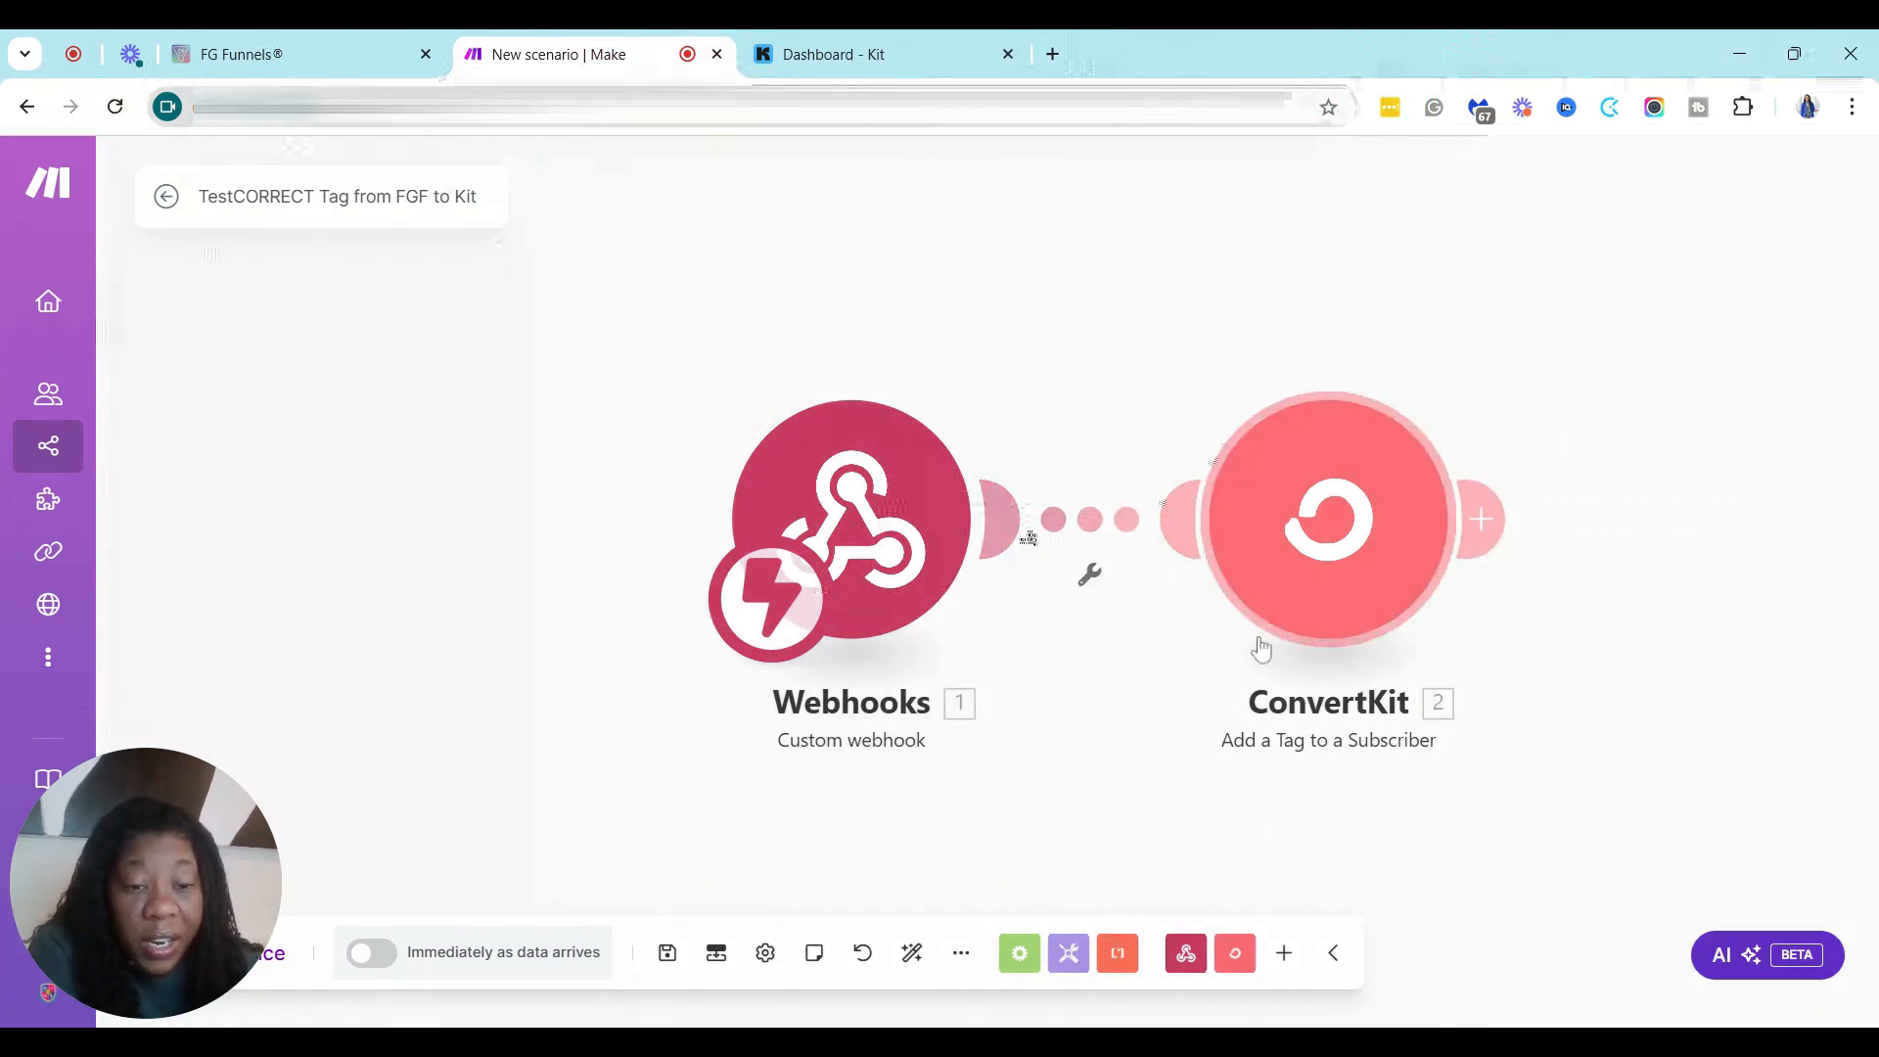
Save the scenario and activate it with its schedule set to run immediately as data arrives
left_click(672, 962)
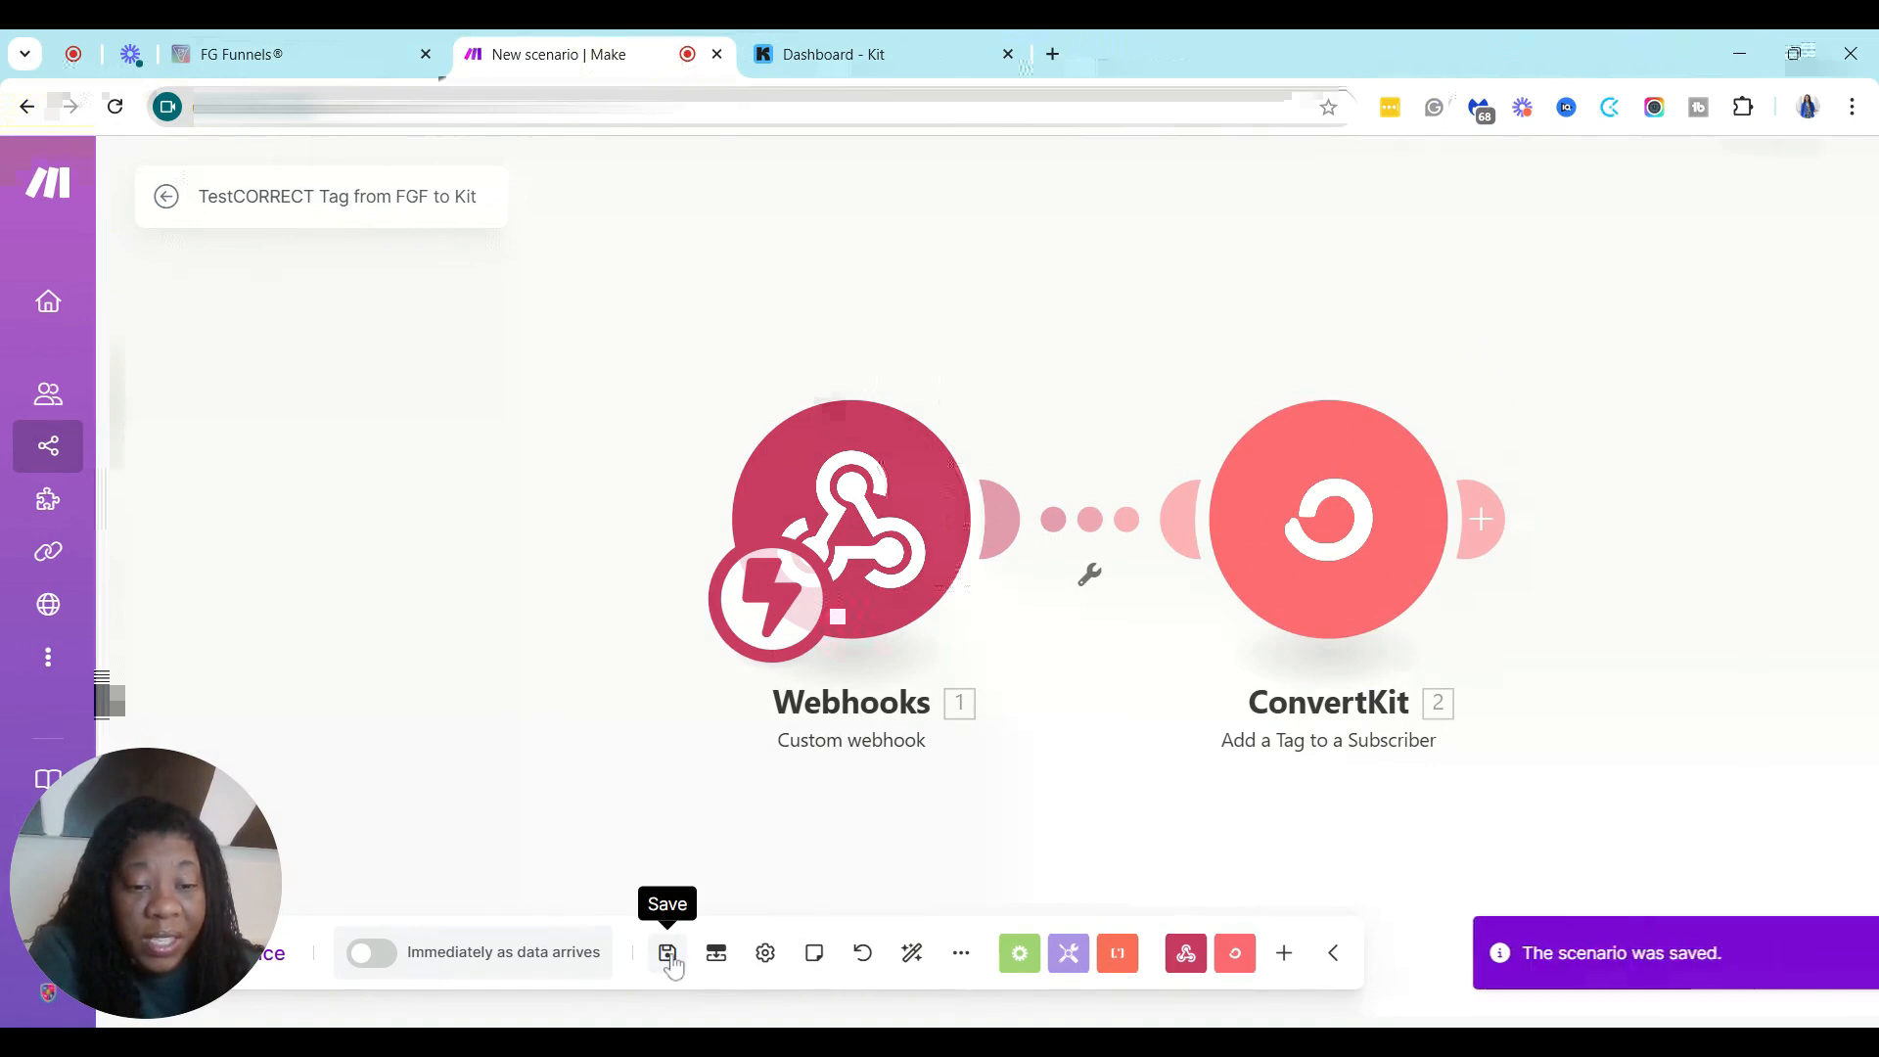
left_click(384, 955)
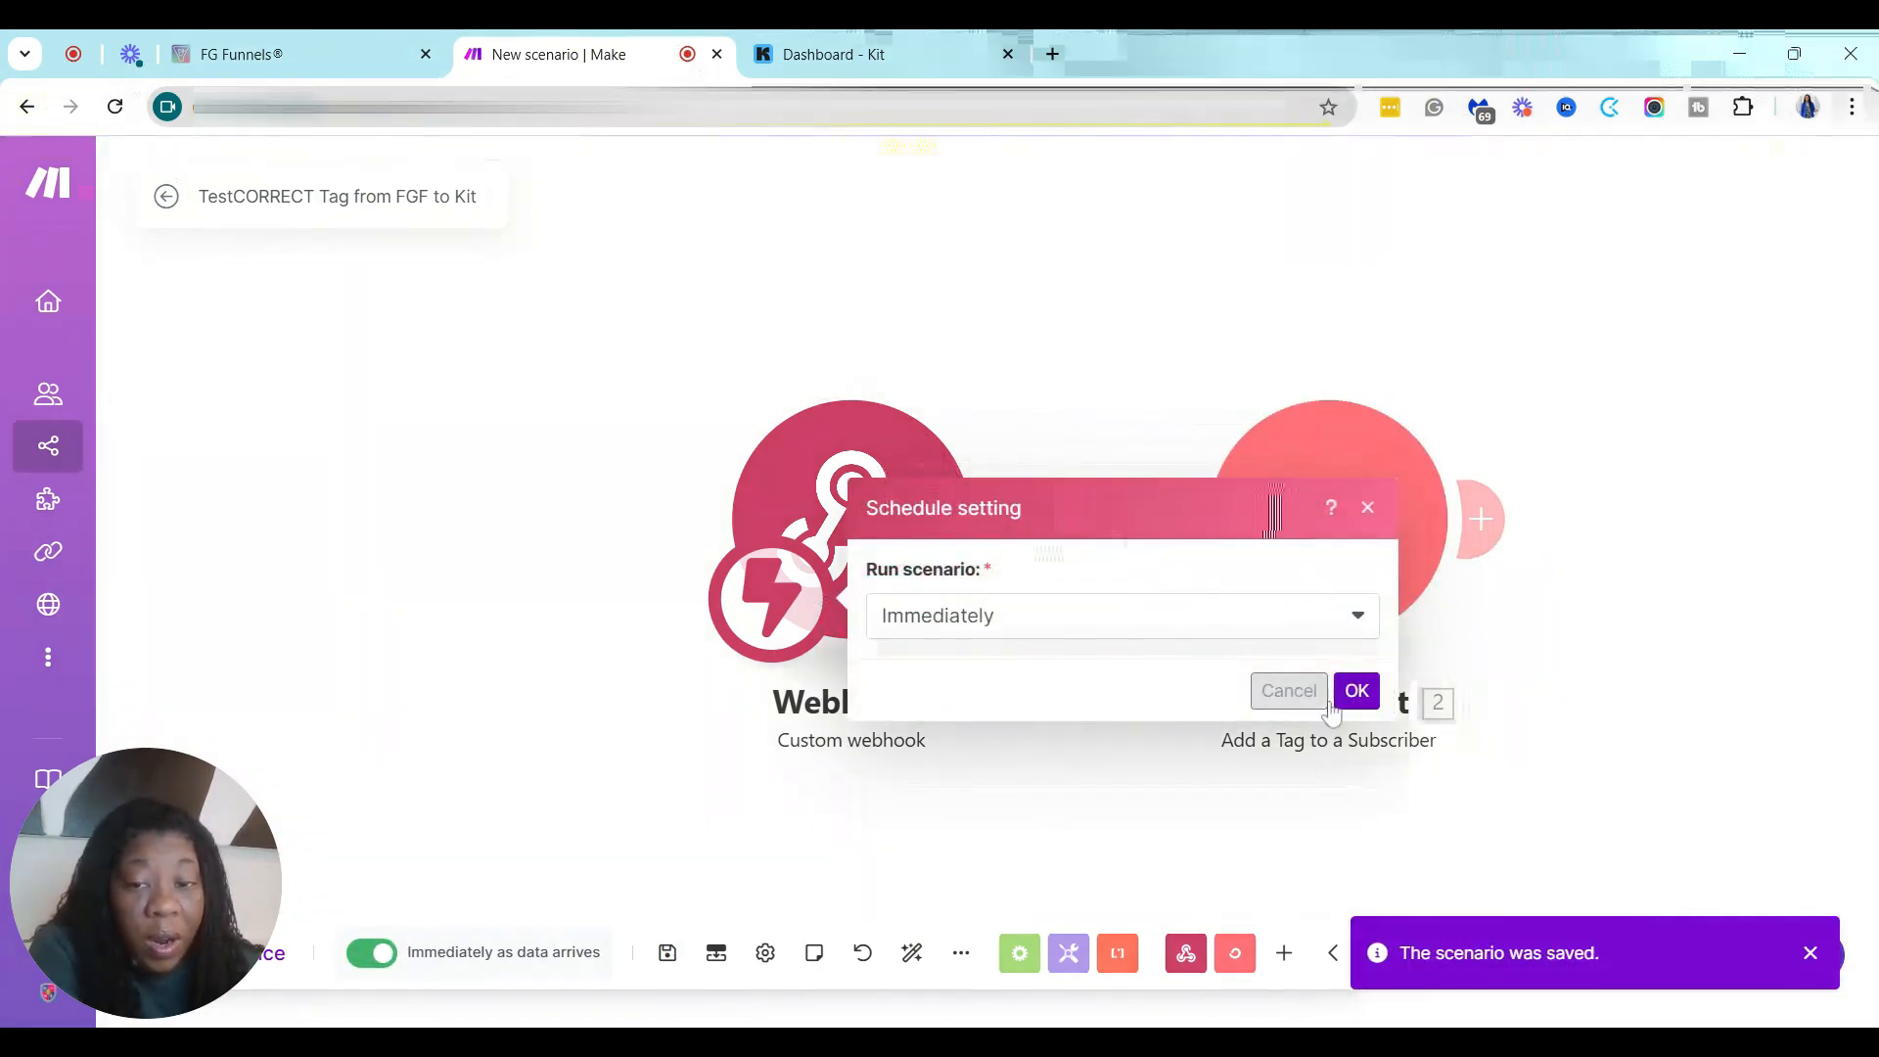
left_click(1357, 691)
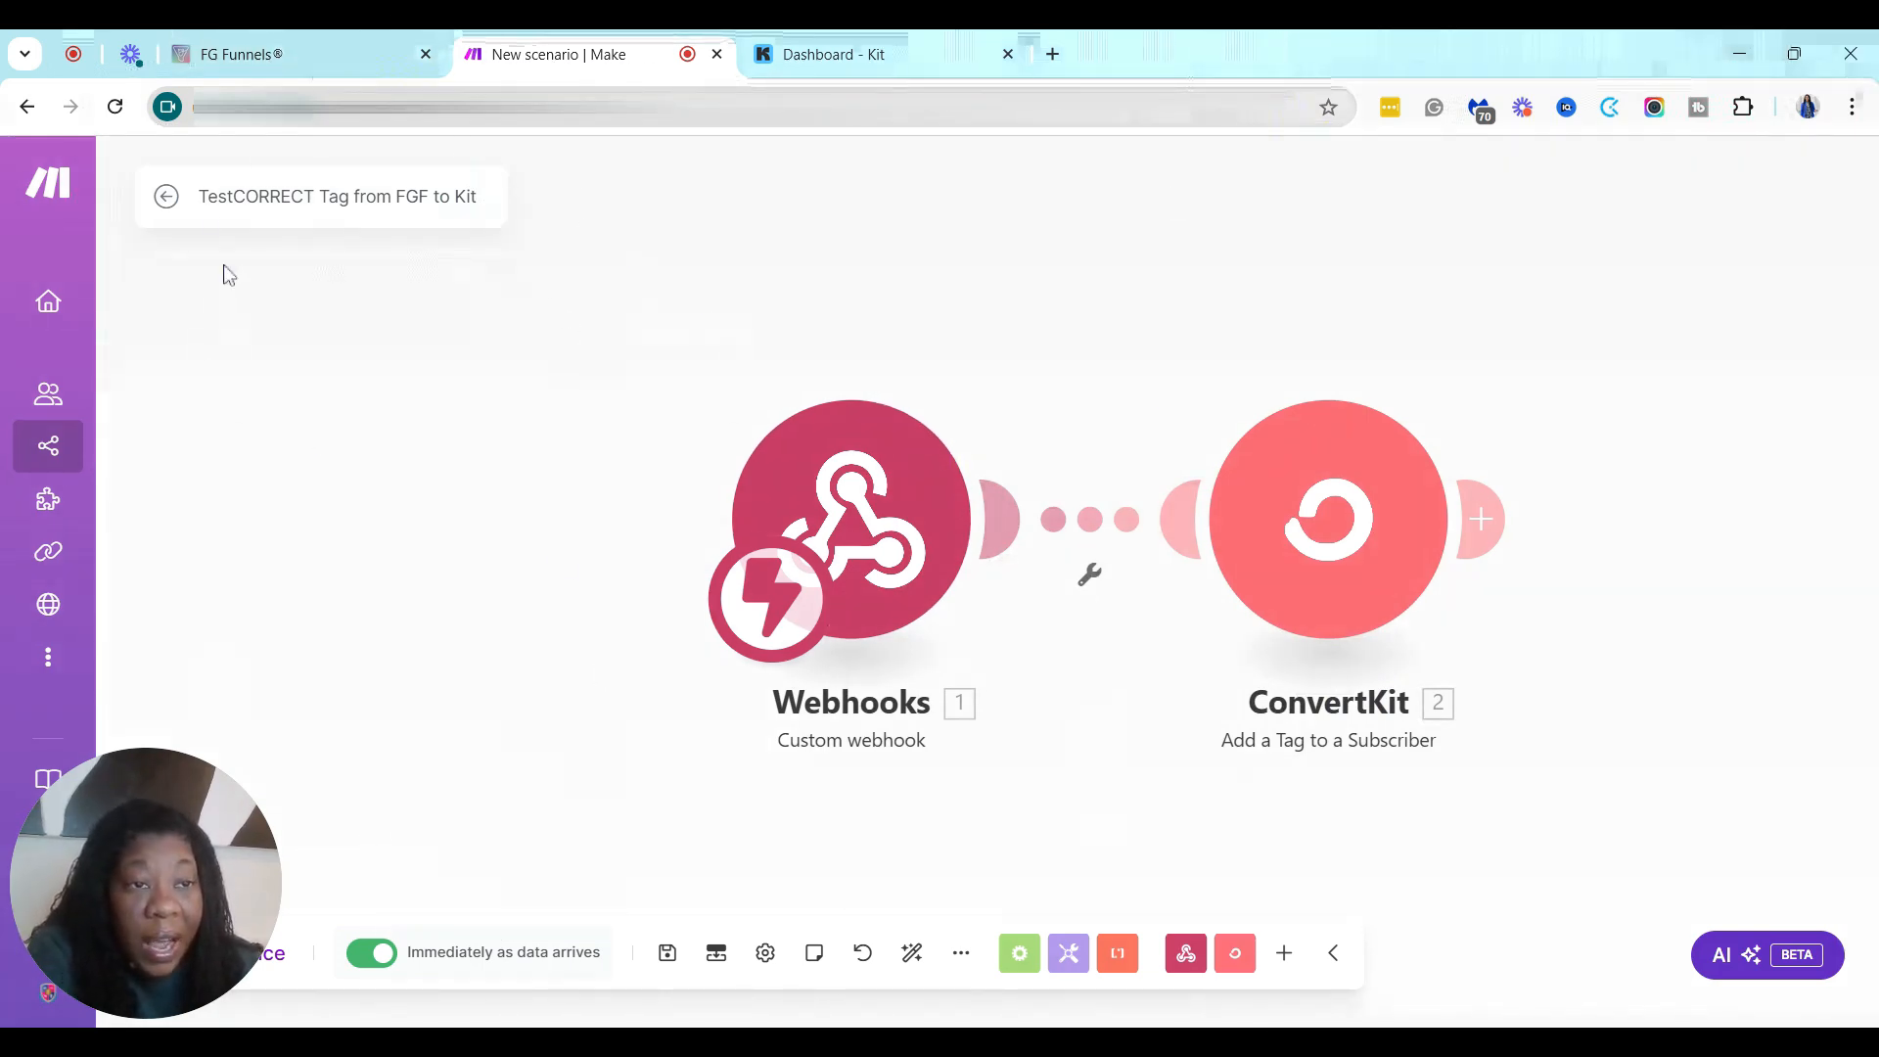
Switch to FG Funnels and run a test of the TestCORRECT Promo Purchase Fulfillment workflow with one existing contact
left_click(252, 60)
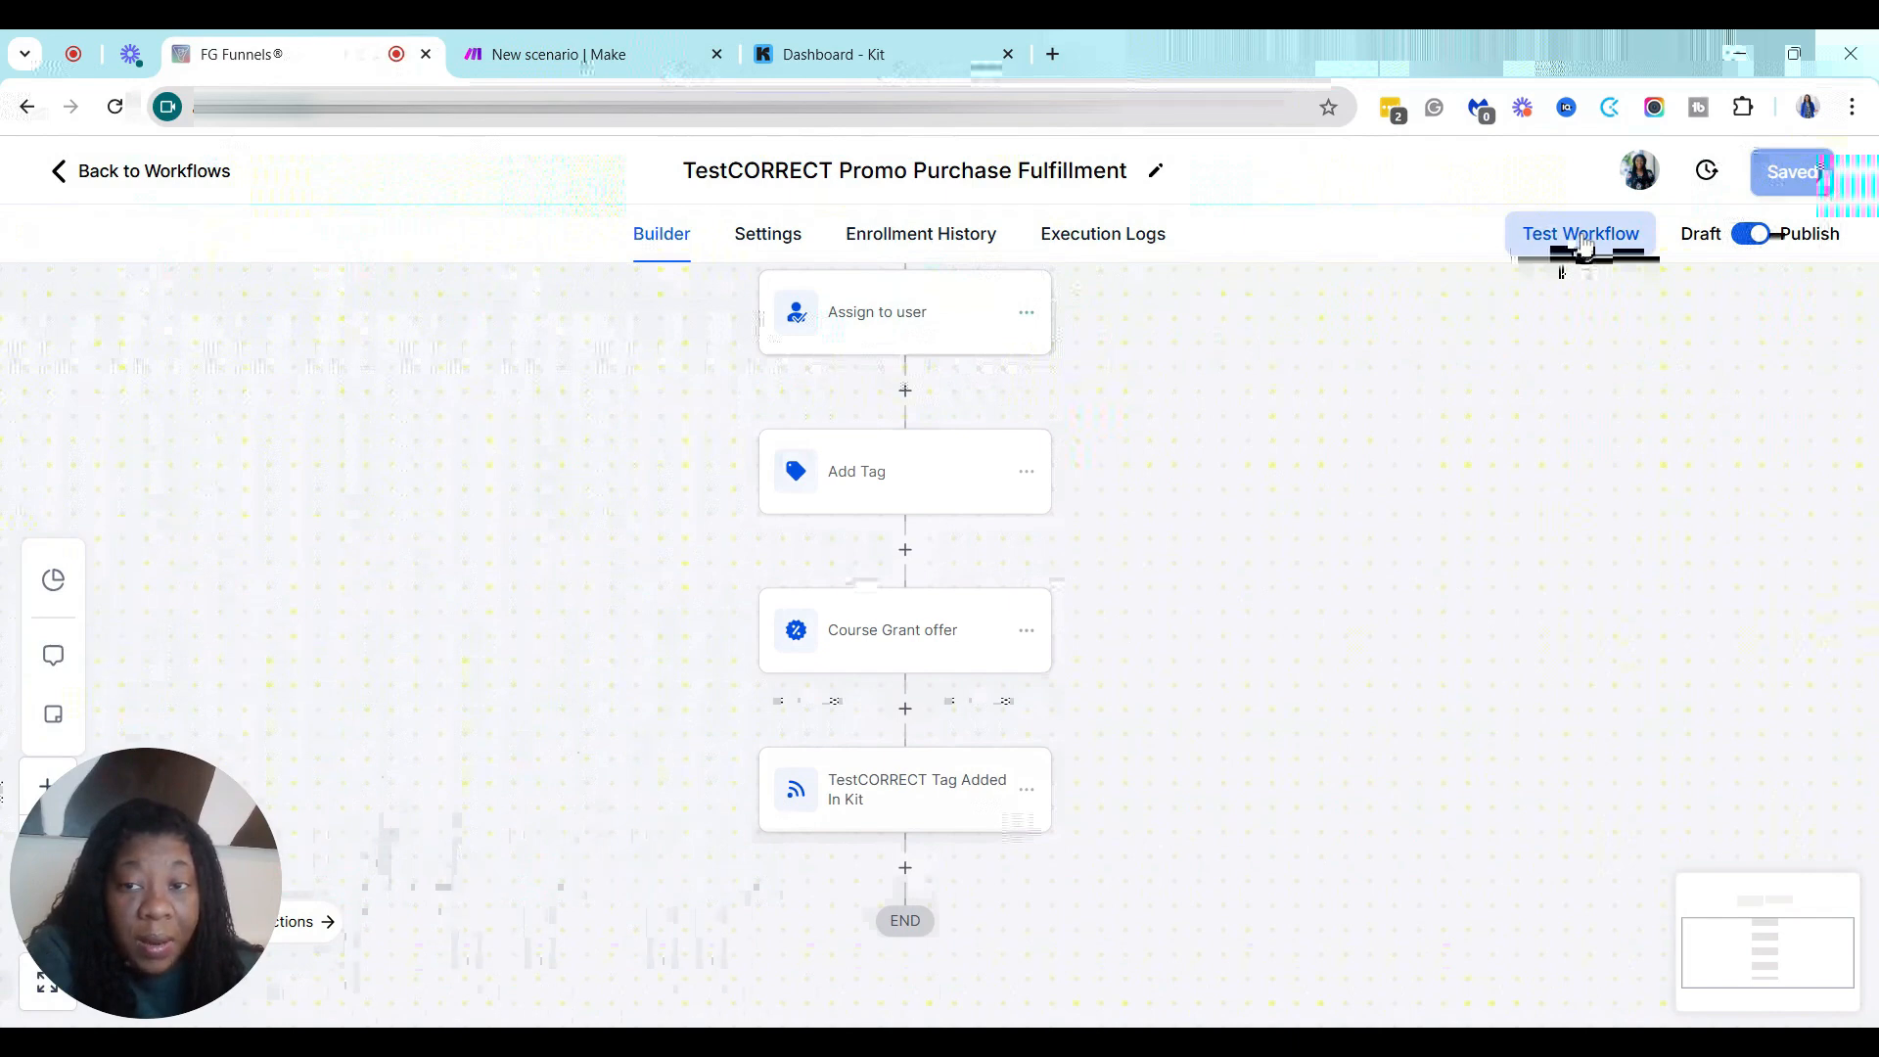
left_click(1576, 237)
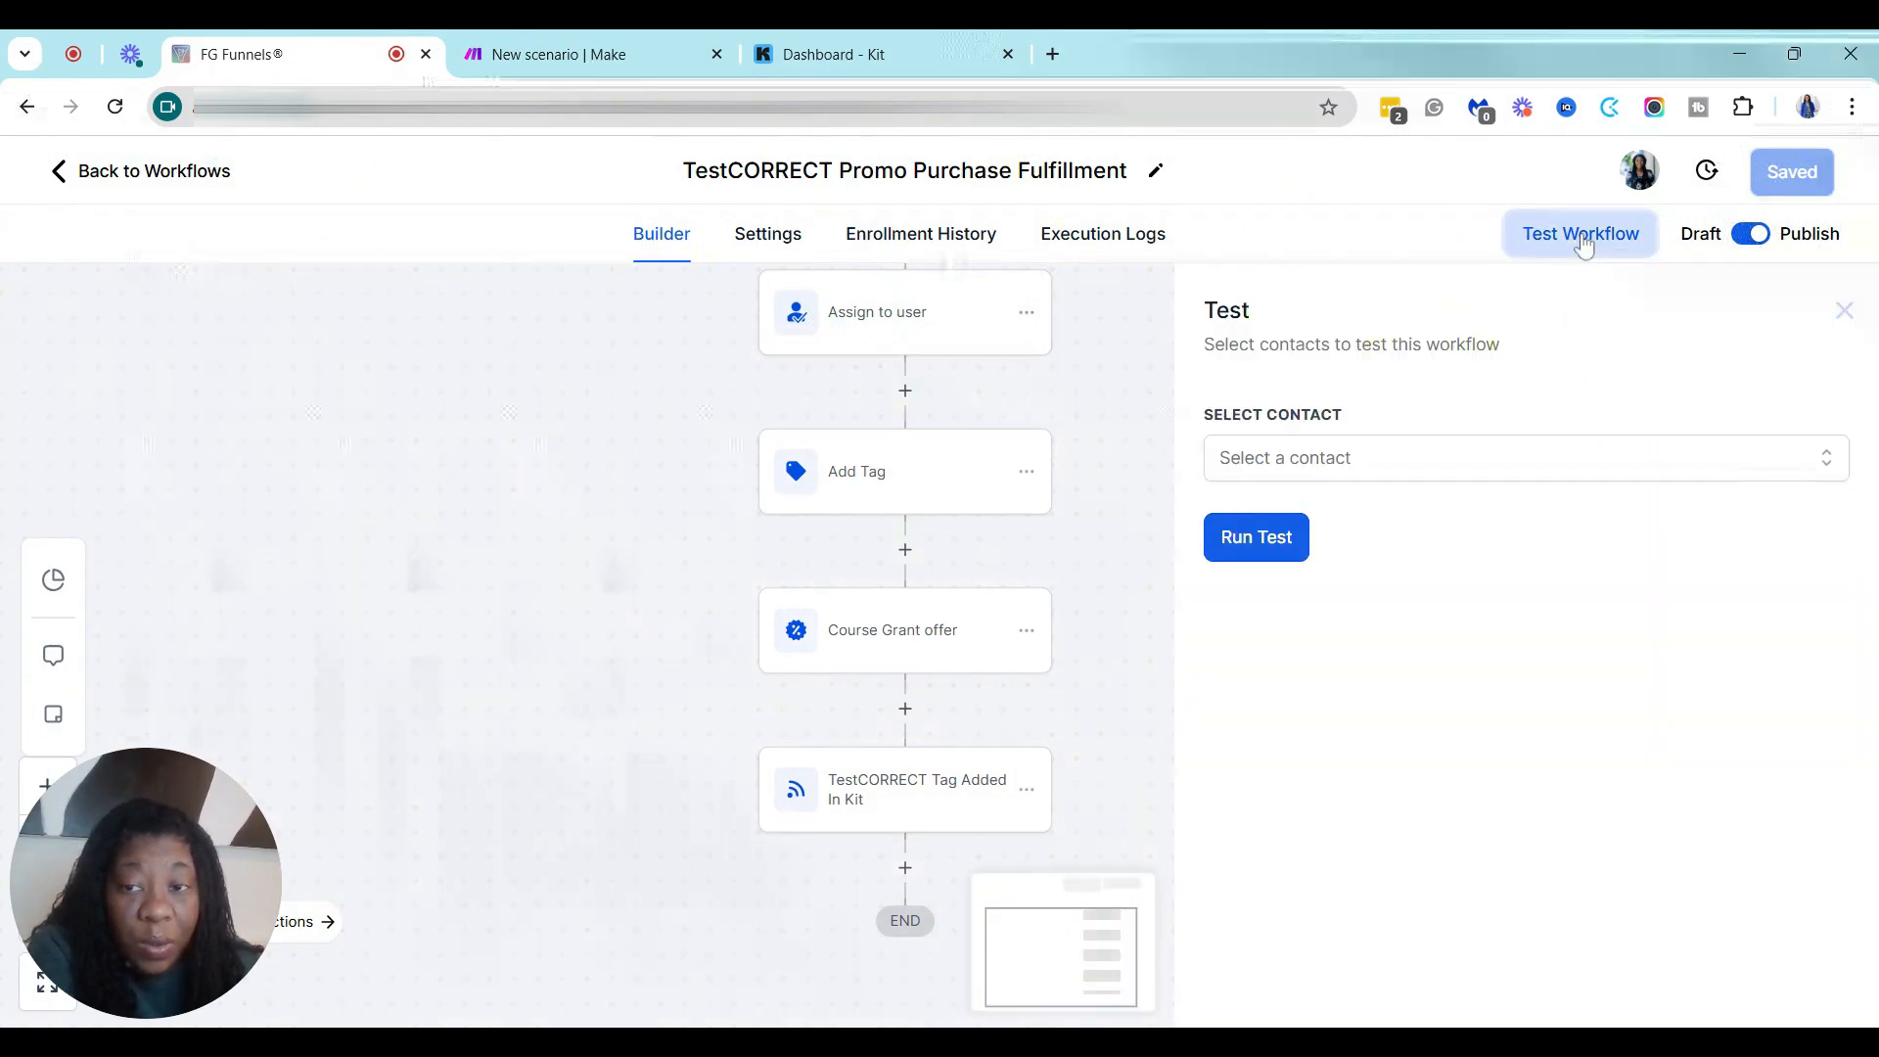
left_click(1508, 474)
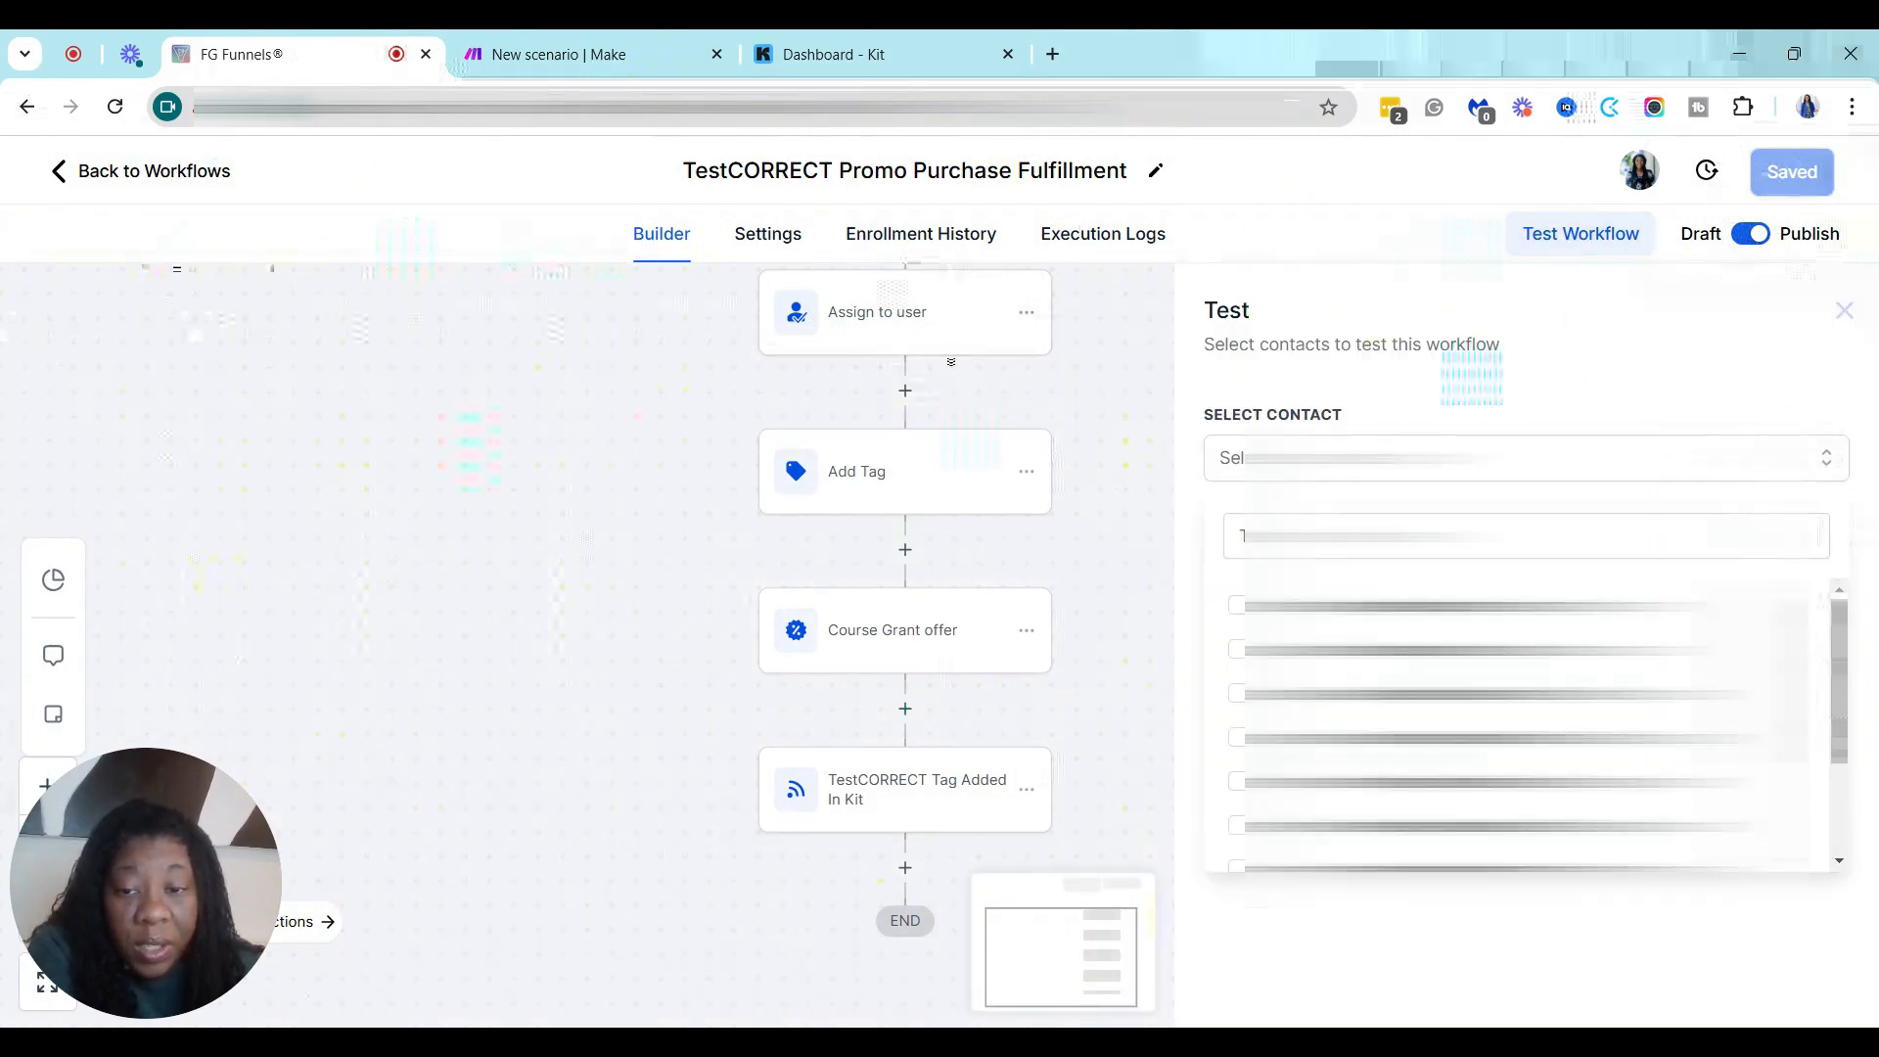
left_click(1238, 737)
left_click(1540, 945)
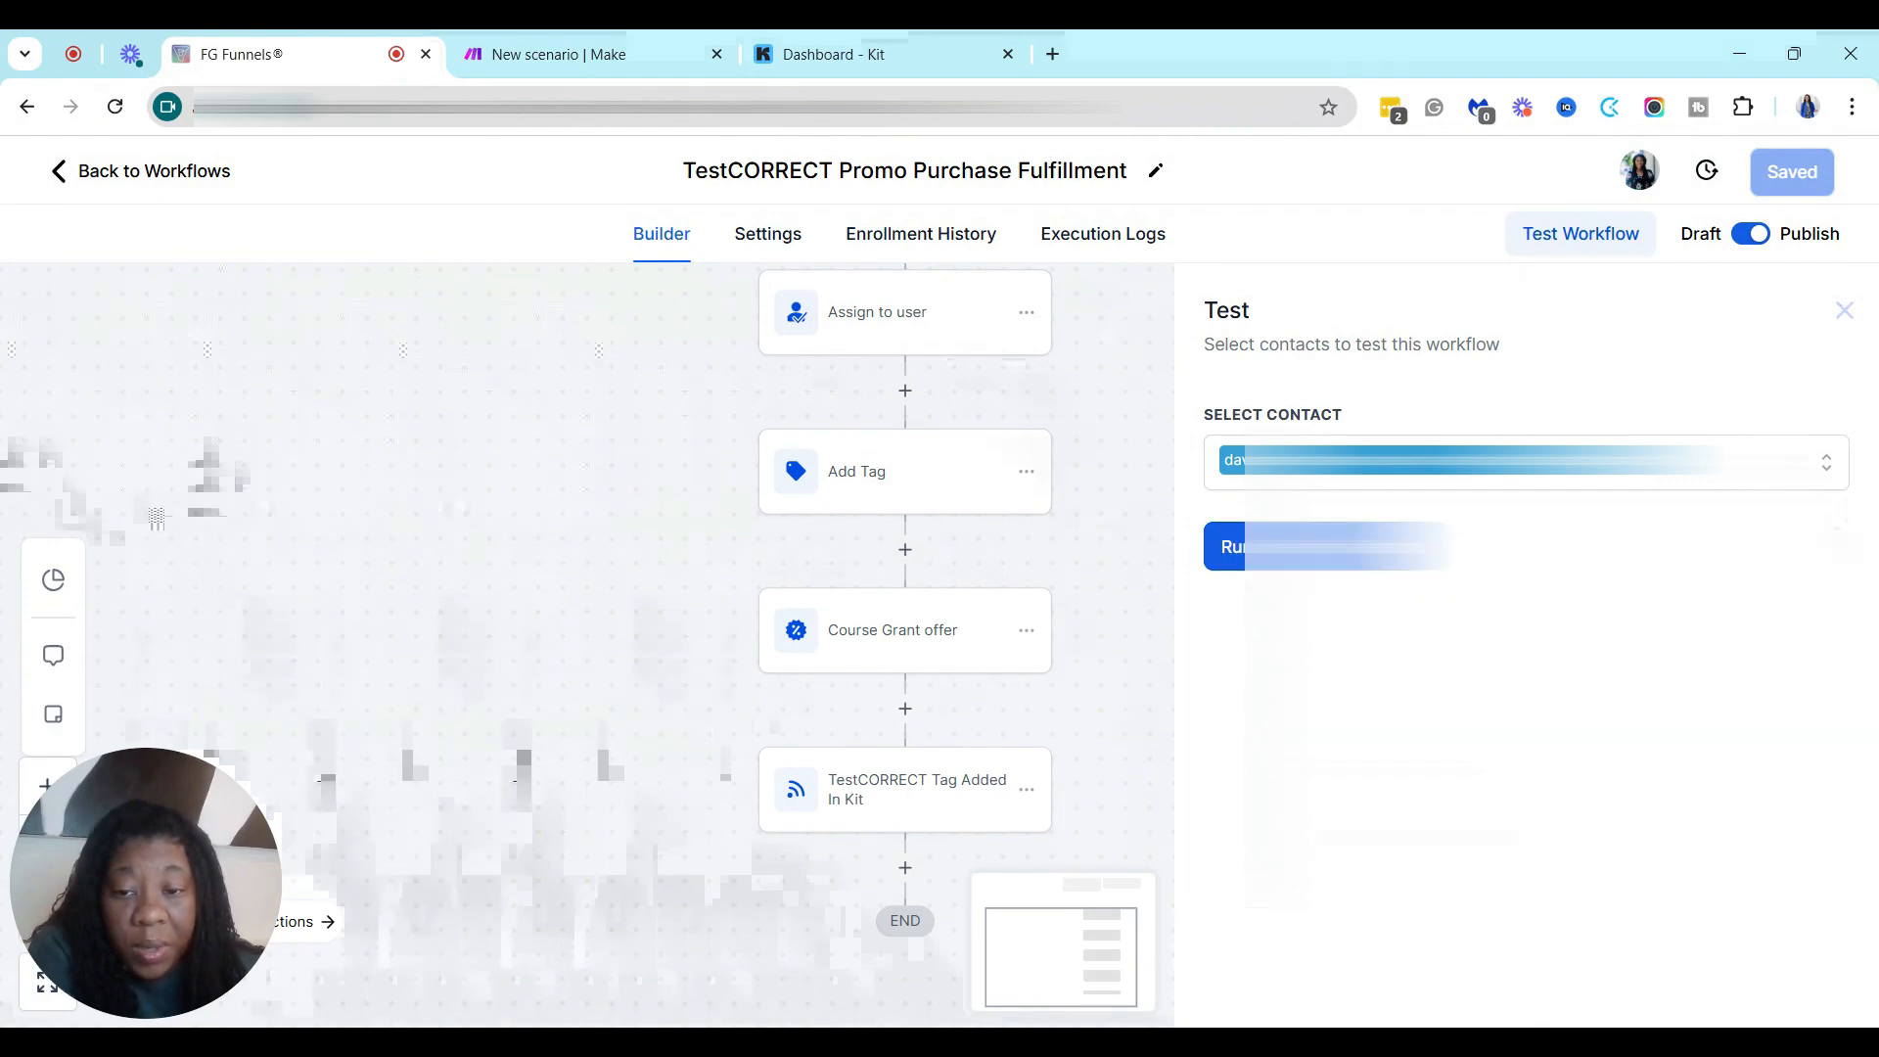
left_click(1241, 550)
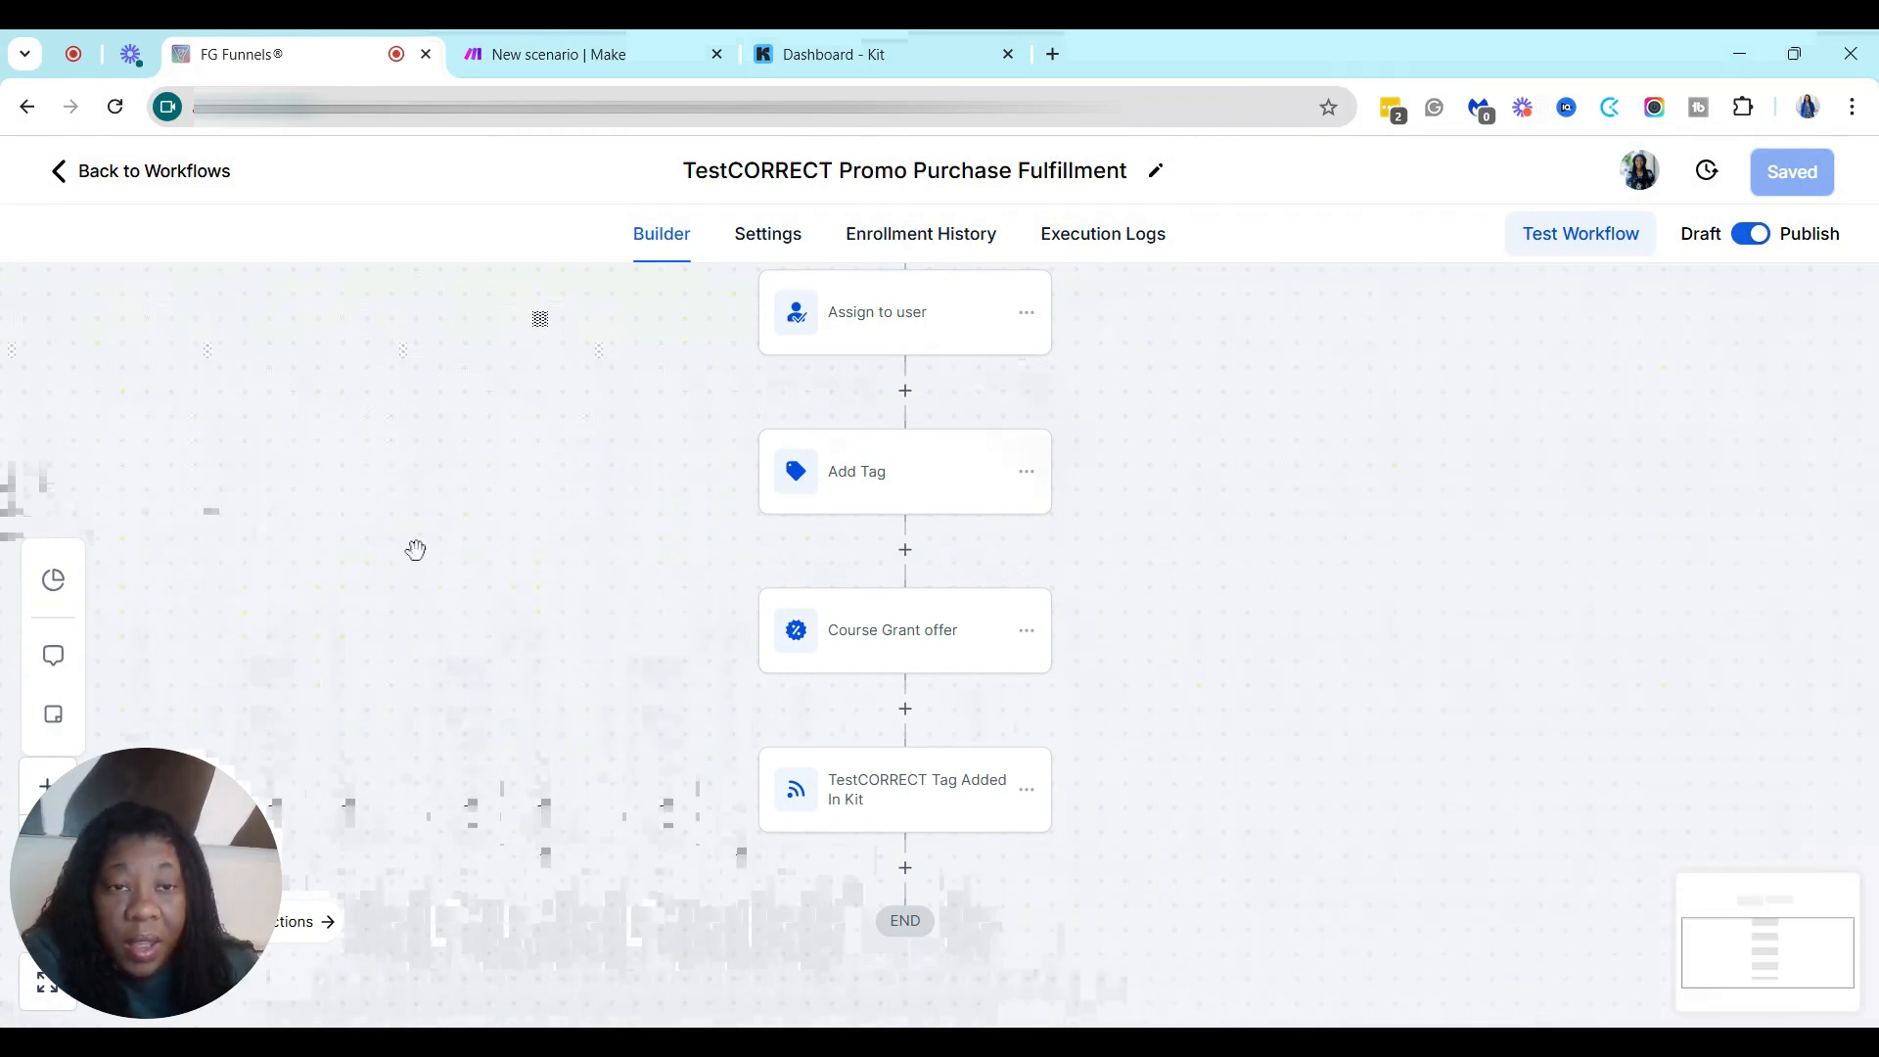
Leave FG Funnels to examine the test contact's fields and tags in the Kit subscriber profile, and return to the FG Funnels workflow
left_click(566, 57)
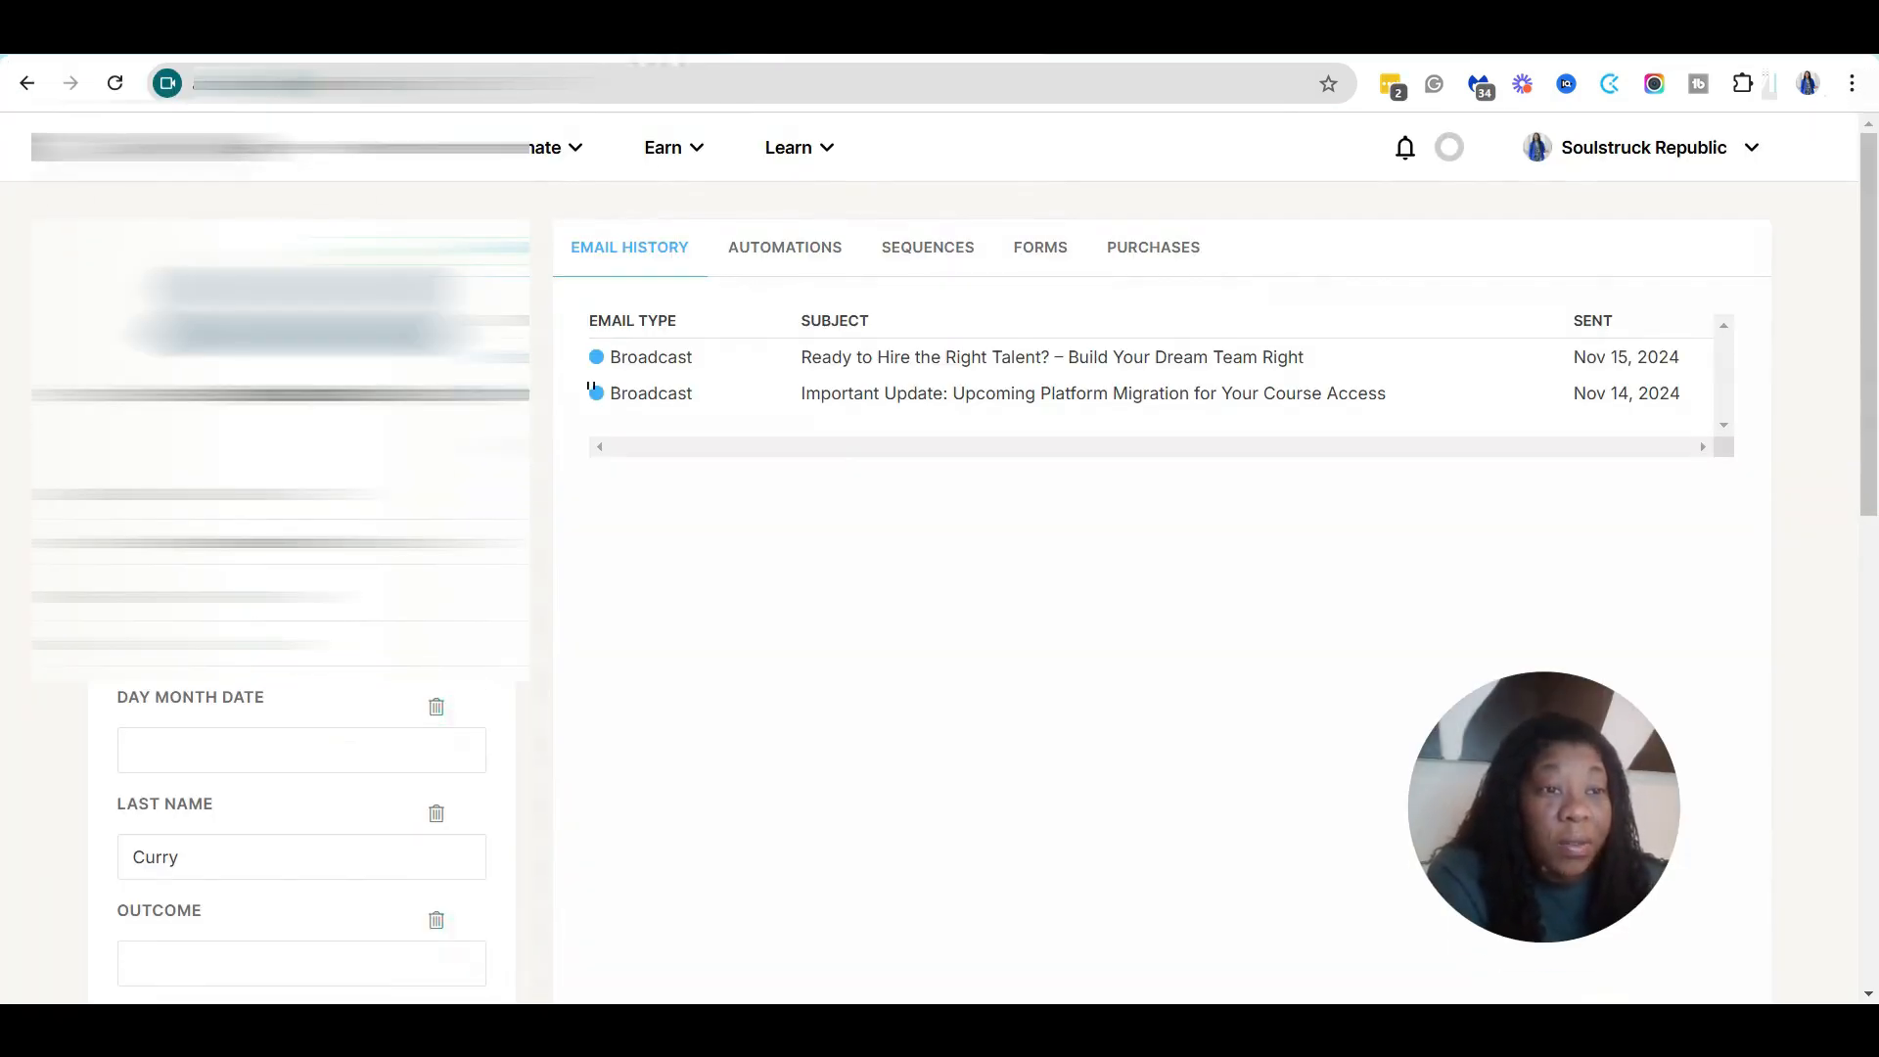
left_click_drag(1870, 183, 1870, 586)
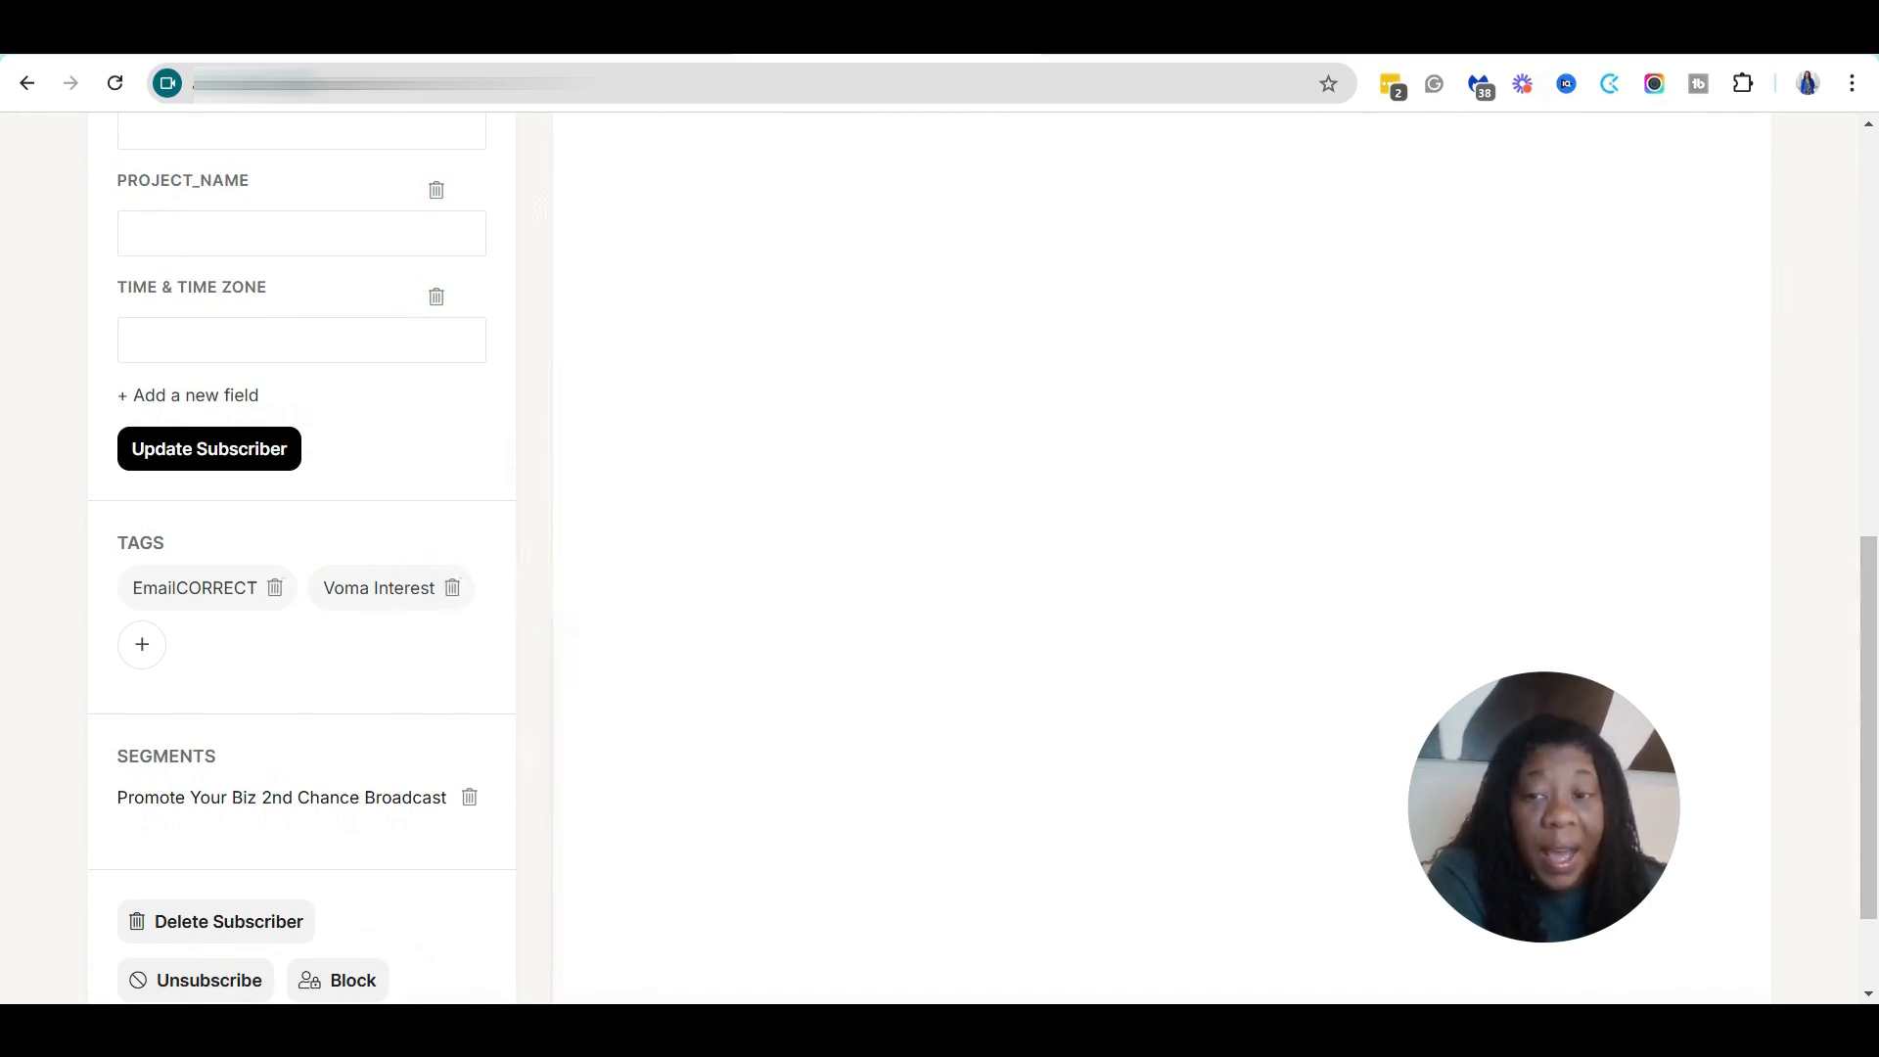
left_click_drag(1871, 685, 1855, 284)
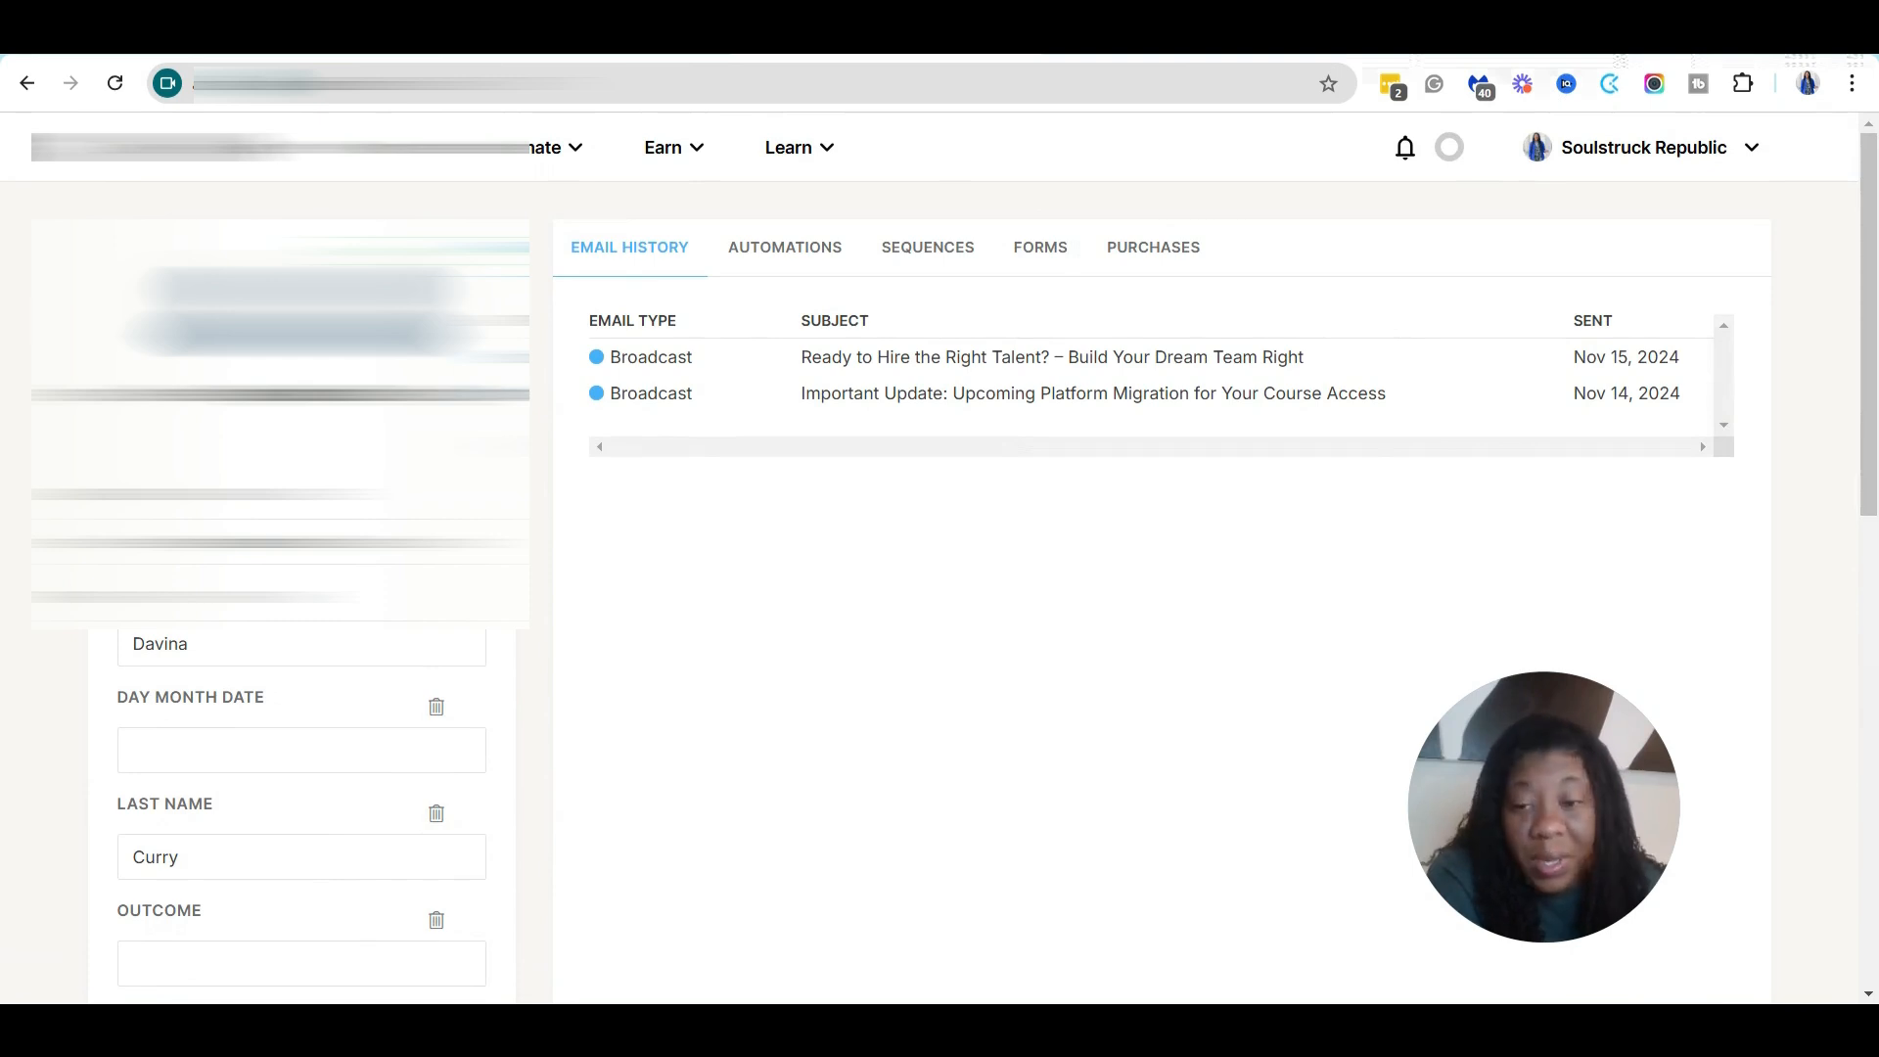
left_click(201, 54)
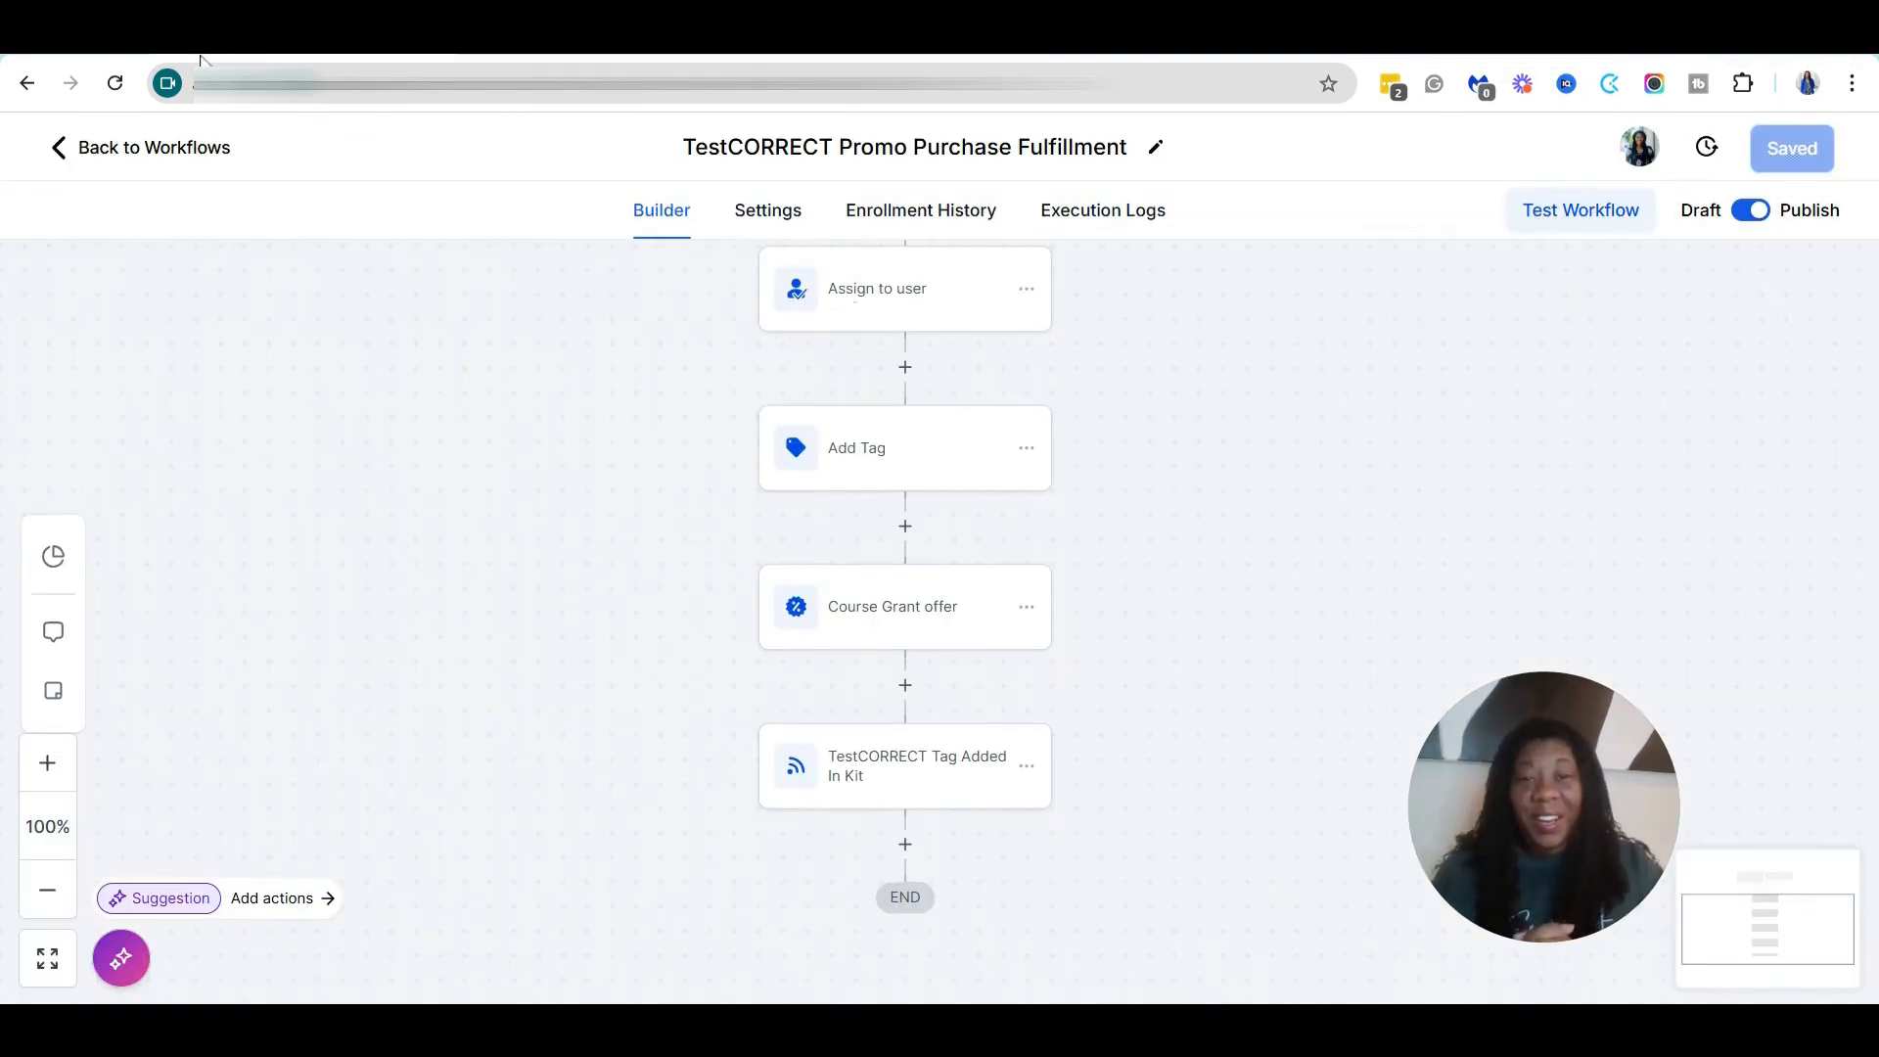